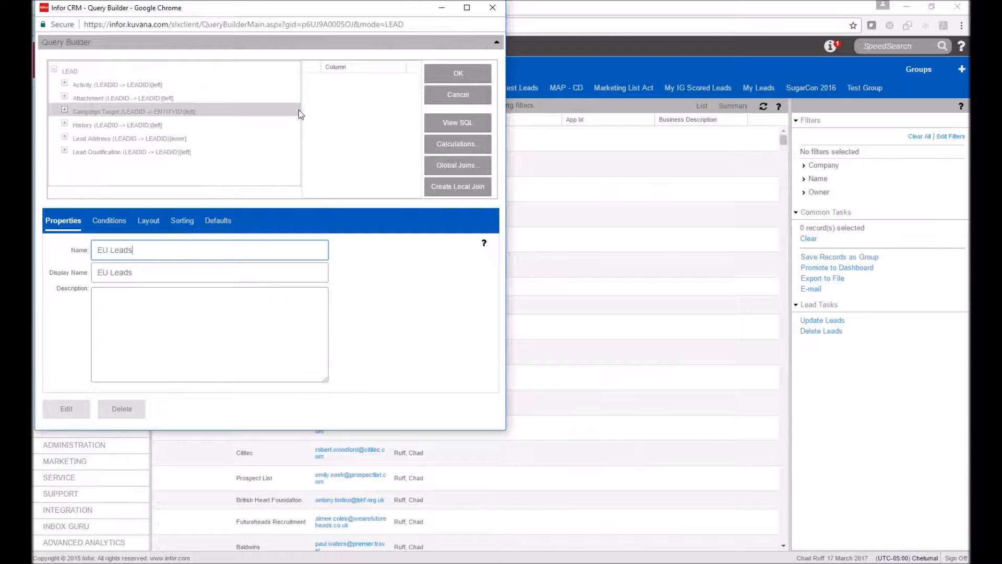
- Add the lead's Create Source field to the end of the EU Leads group's column layout and save the group
left_click(68, 71)
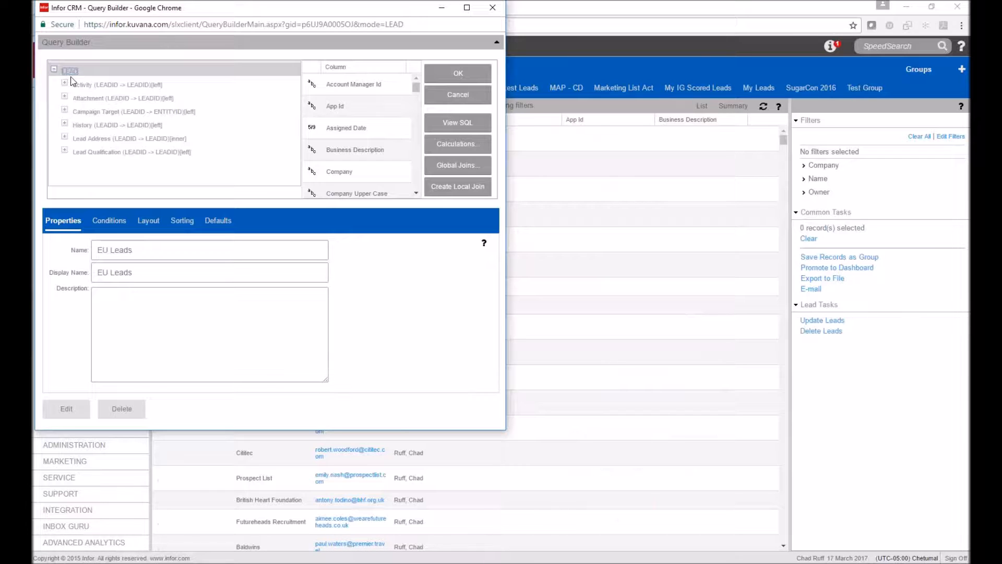
left_click(106, 221)
left_click(157, 222)
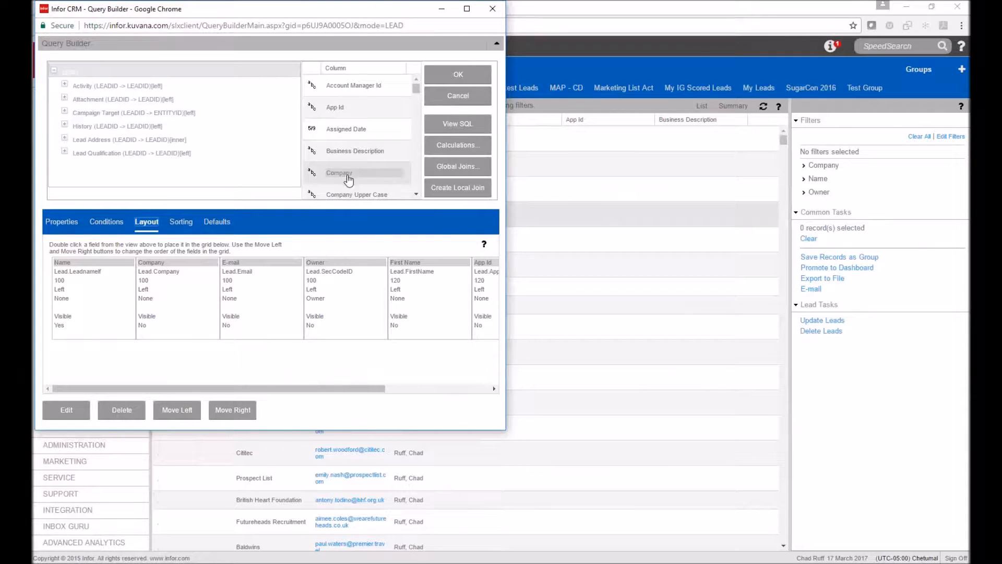
left_click(448, 389)
left_click_drag(457, 392, 353, 391)
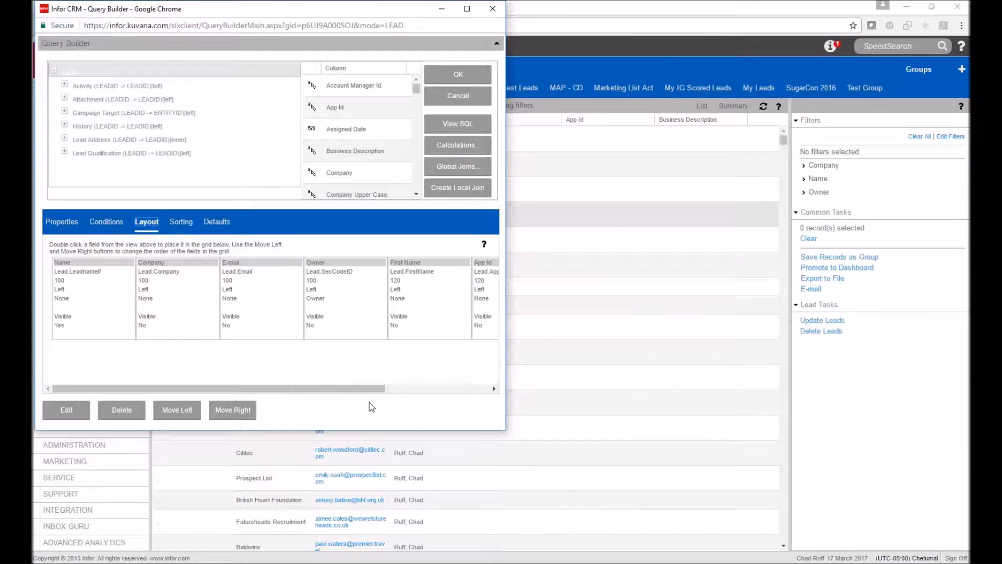
left_click_drag(368, 388, 474, 387)
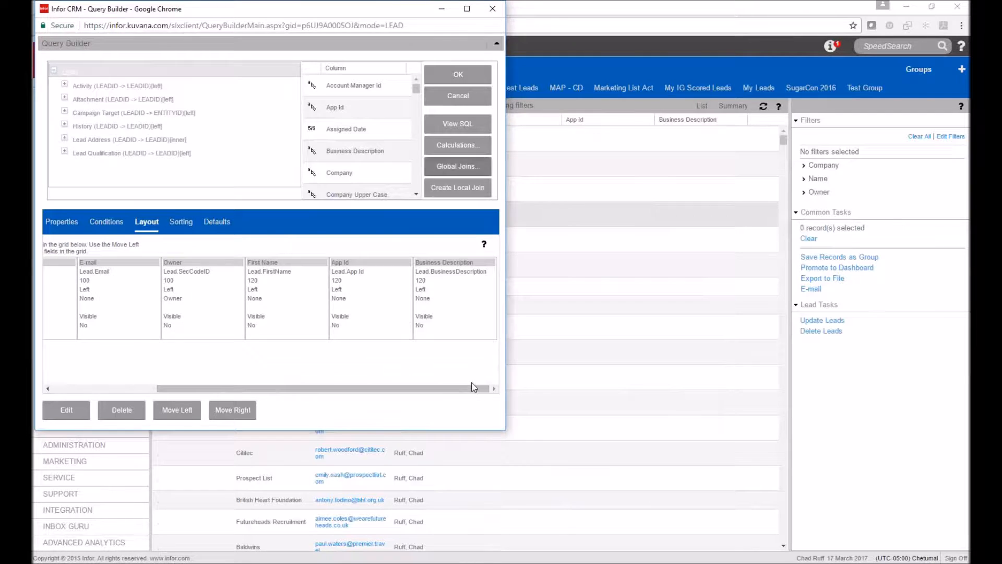
left_click(416, 194)
left_click(416, 194)
left_click(416, 195)
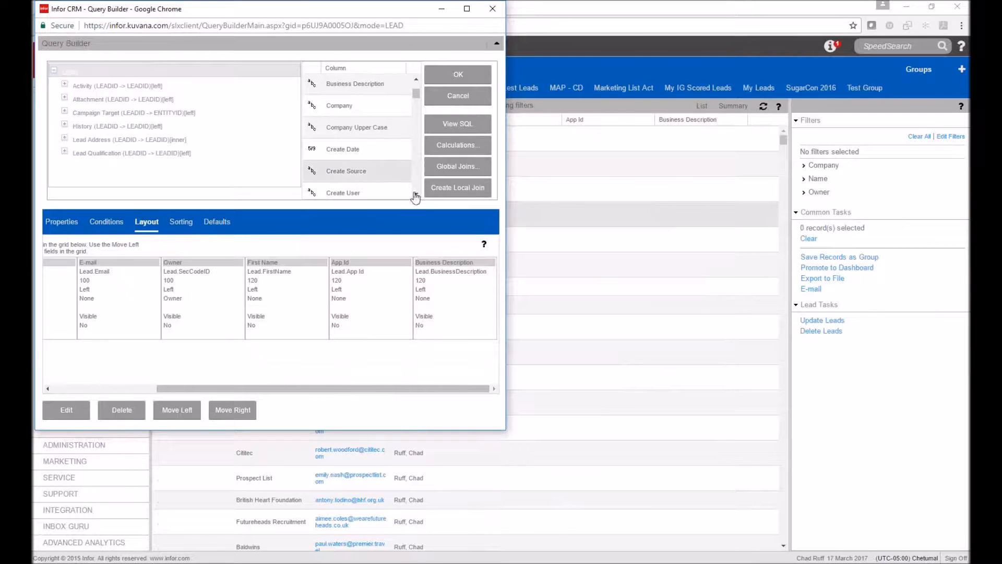
left_click_drag(382, 173, 436, 263)
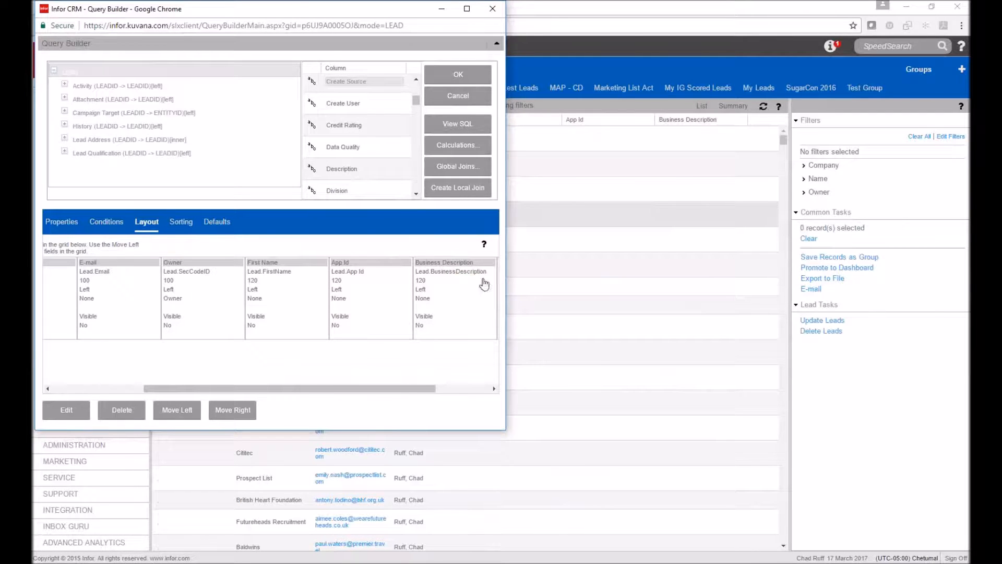
left_click(482, 387)
left_click(456, 76)
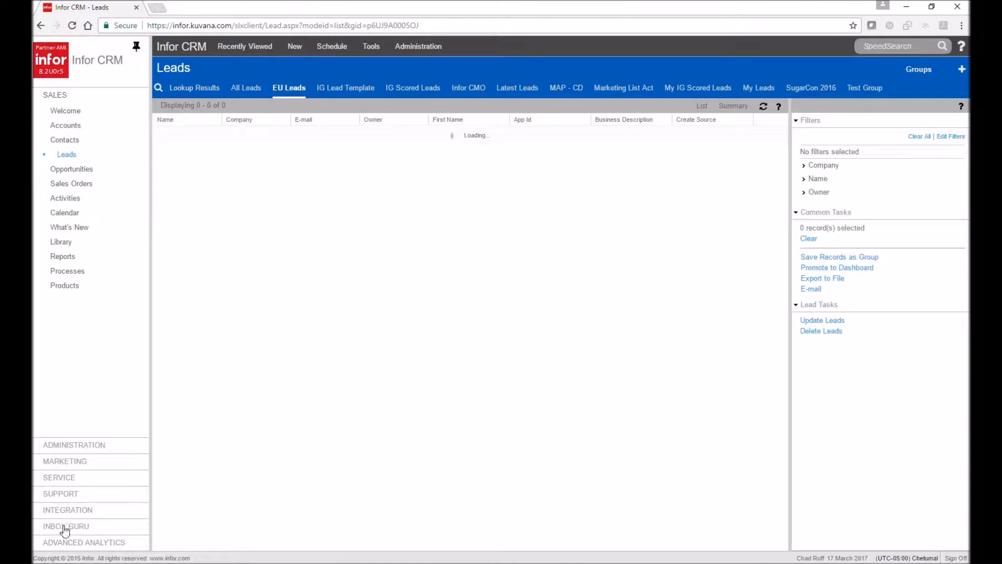
- Go to Inbox Guru's drip marketing area and start a new drip campaign
left_click(63, 525)
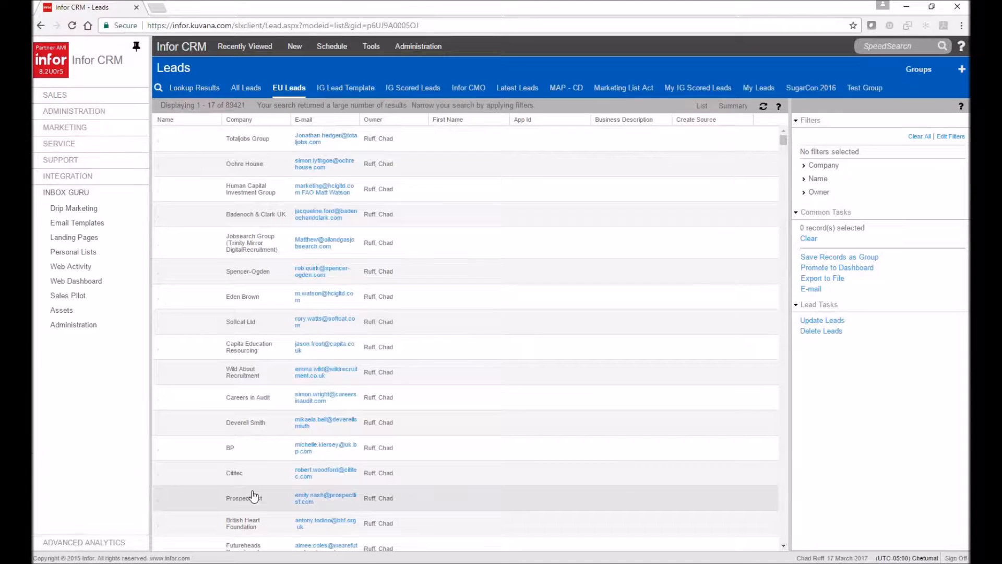
left_click(84, 209)
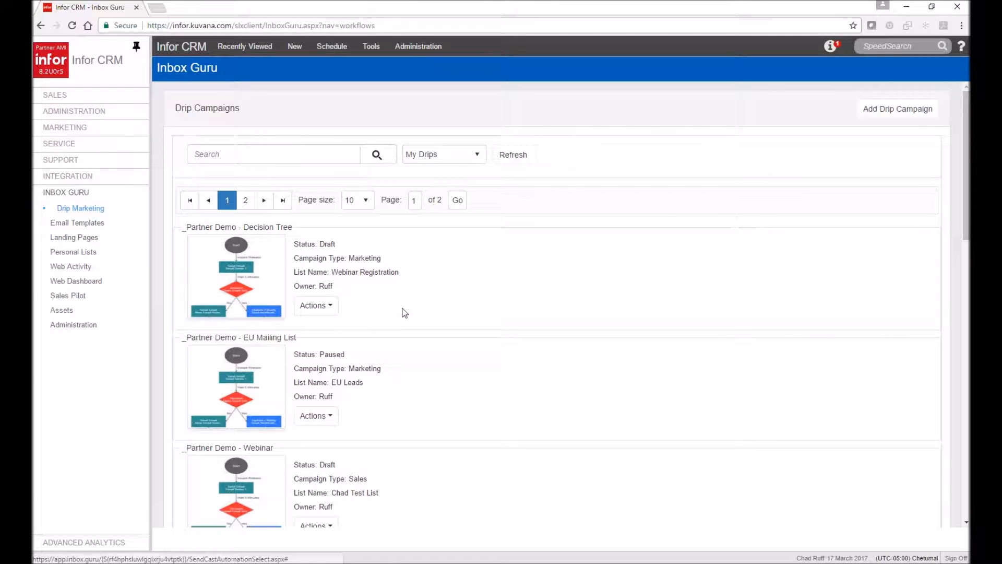
left_click(907, 114)
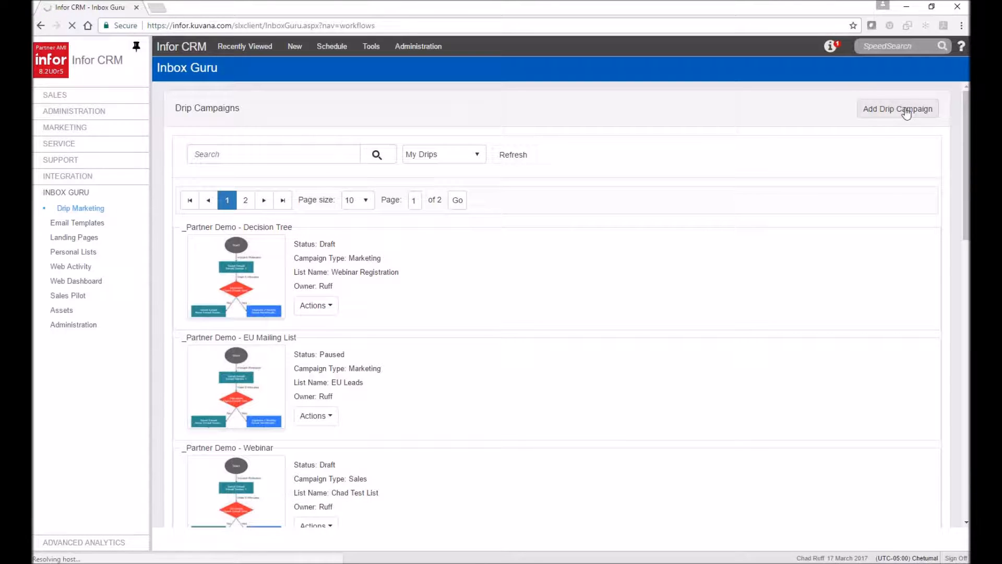
- Name the drip campaign Demo and choose Marketing as its drip type
left_click(313, 165)
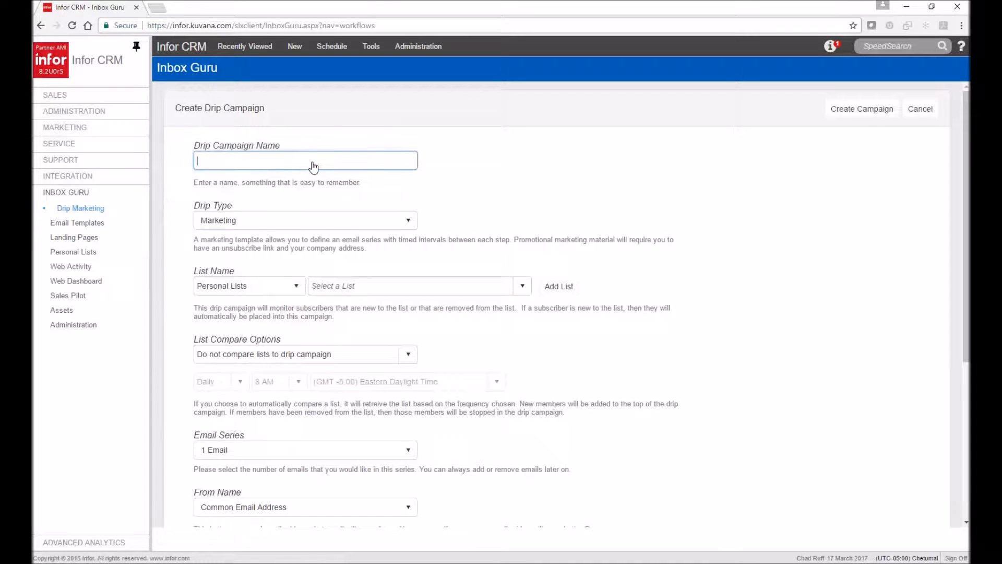
type("Demo")
left_click(542, 223)
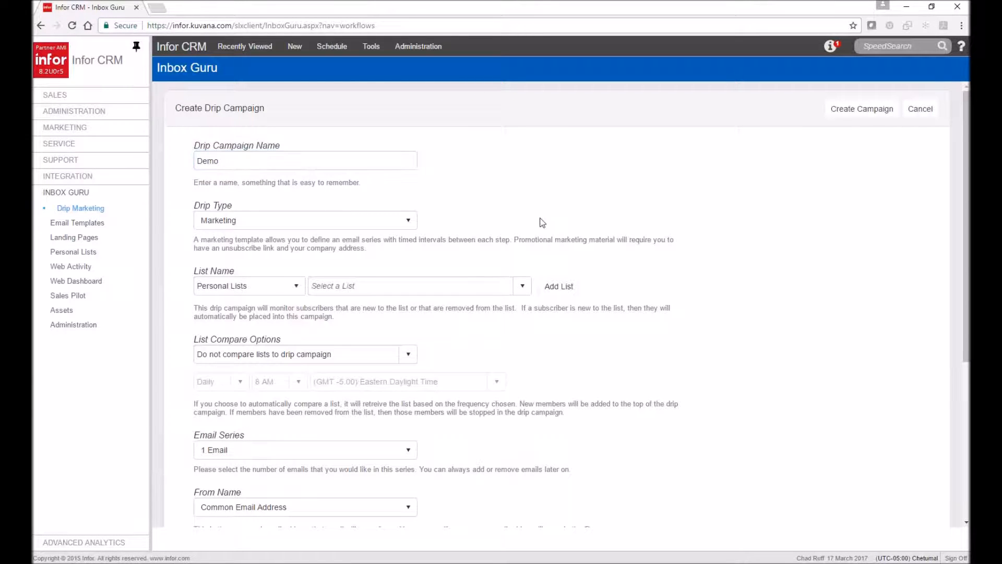
left_click(406, 224)
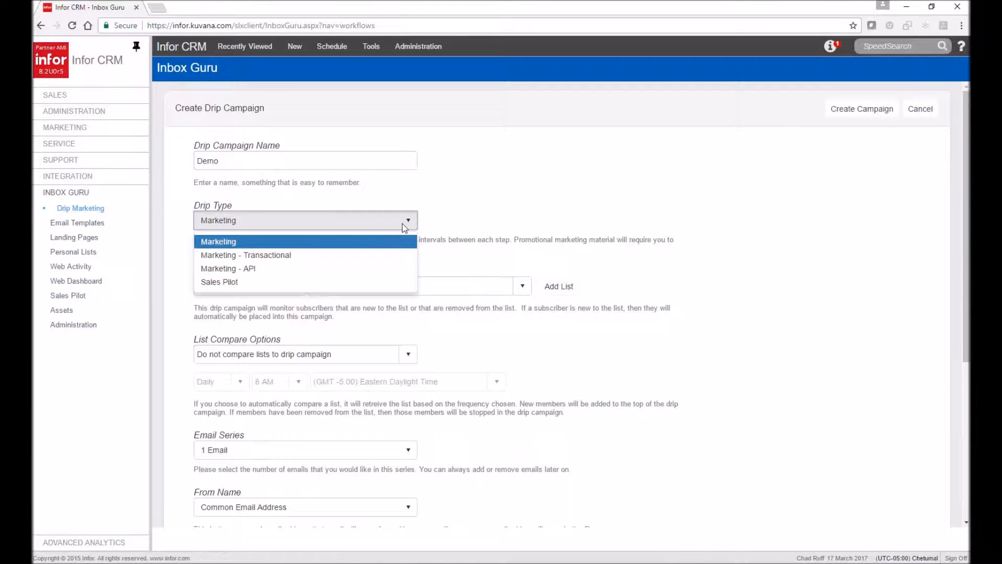
left_click(306, 247)
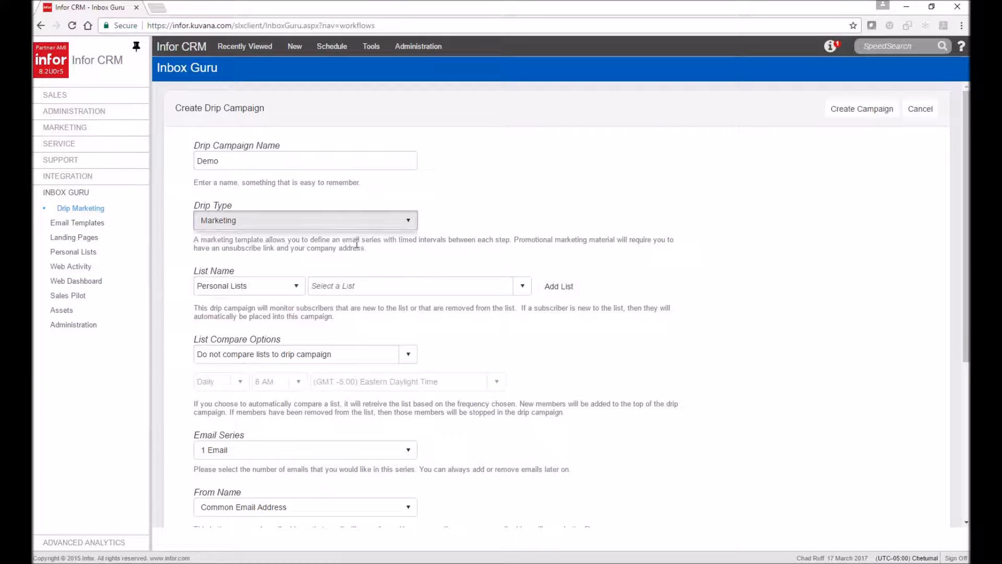
- Set the campaign's list source to Dynamic Groups and select the EU Leads (Dynamic) group
left_click(294, 286)
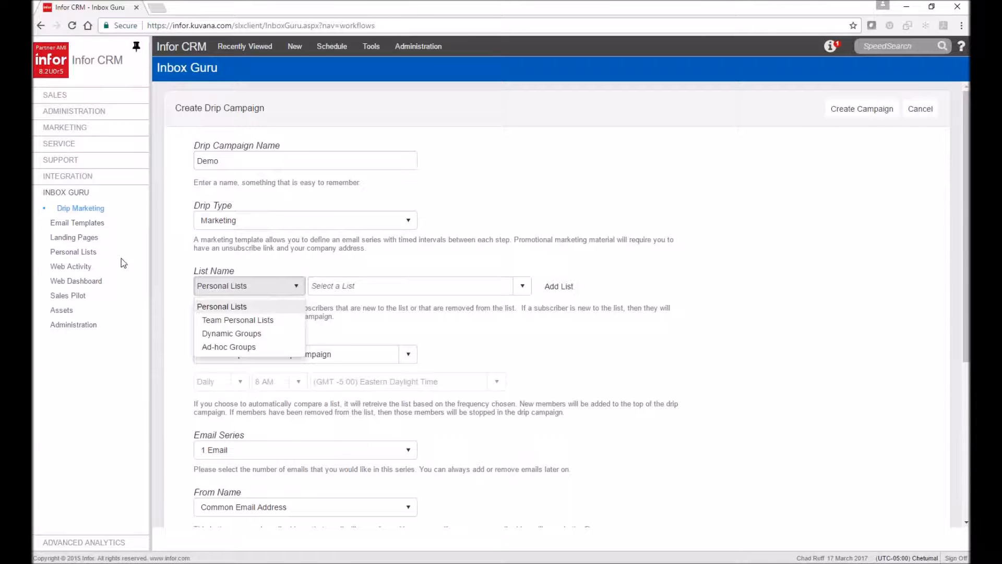
left_click(252, 334)
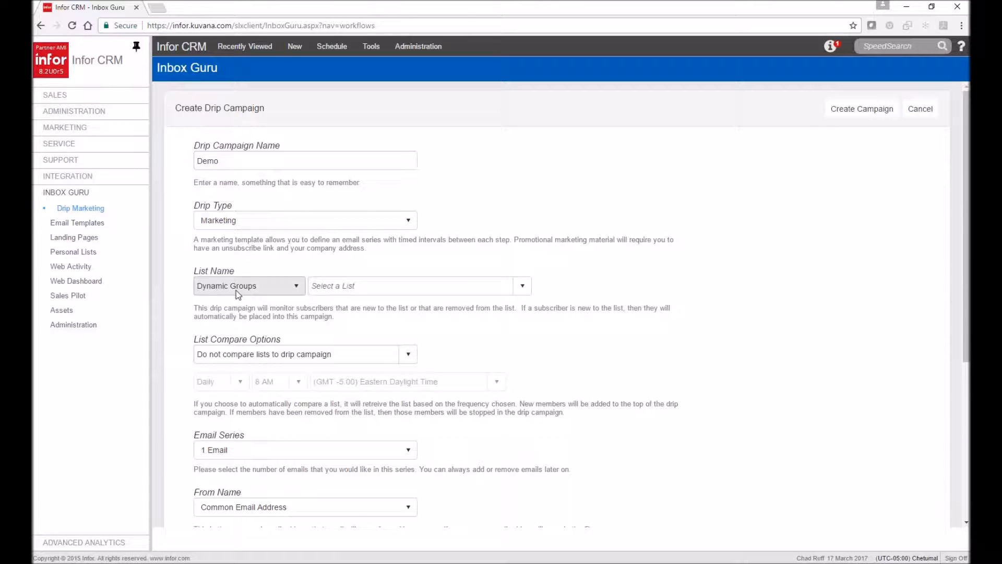
left_click(522, 285)
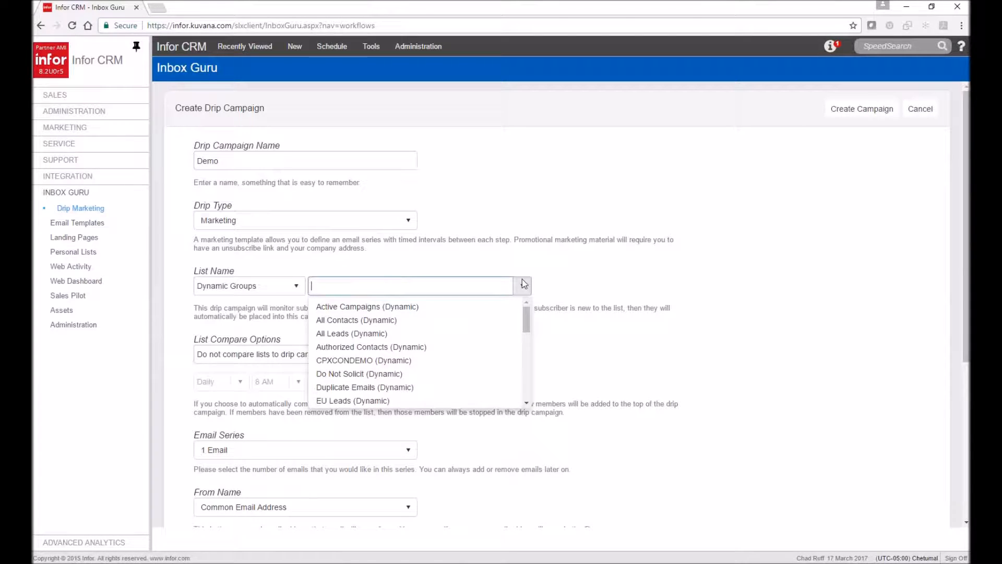
type("eu")
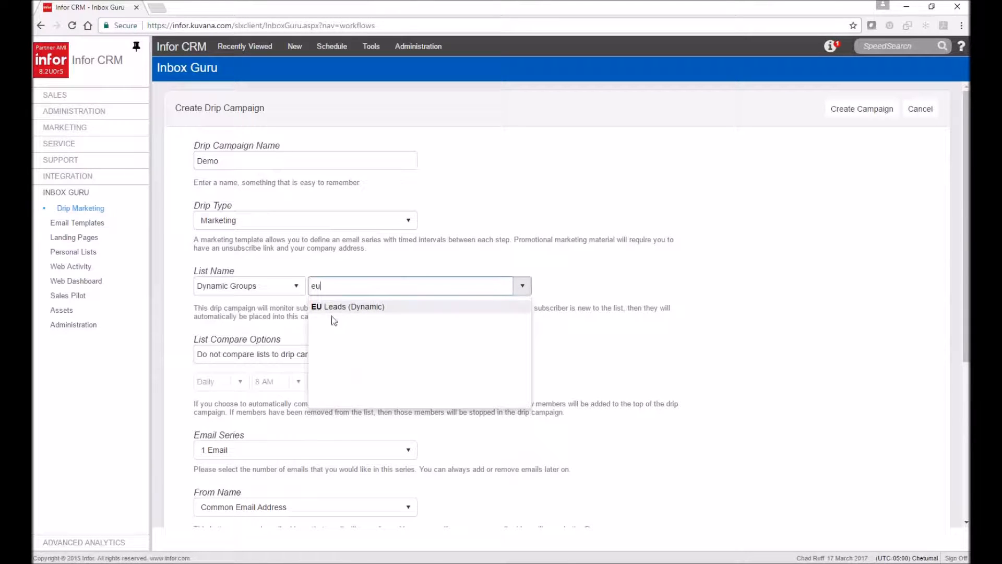
left_click(337, 307)
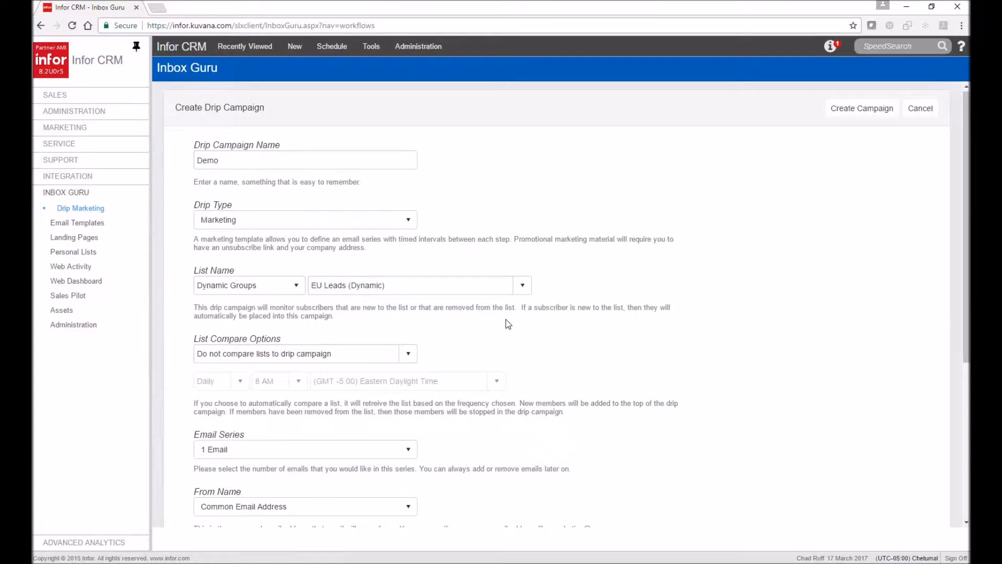
- Set the list compare option to automatically compare lists to the drip campaign, with an hourly frequency
scroll(506, 318, "down", 2)
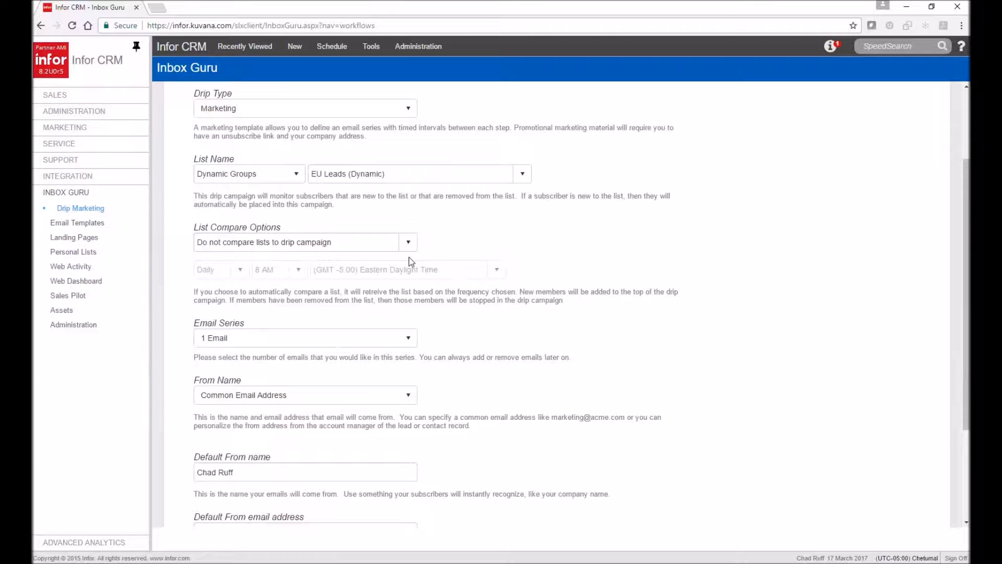
left_click(408, 243)
left_click(268, 262)
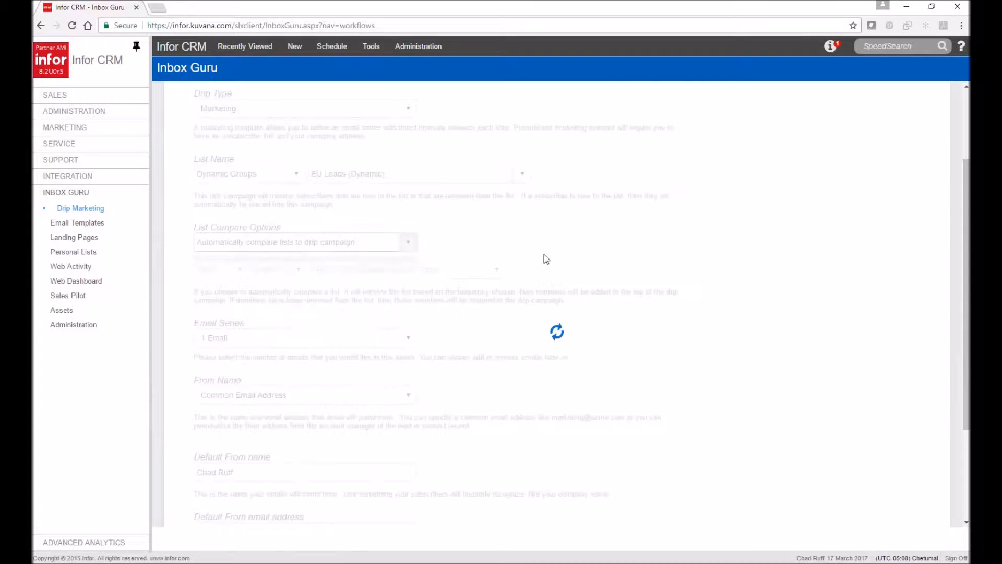
left_click(241, 269)
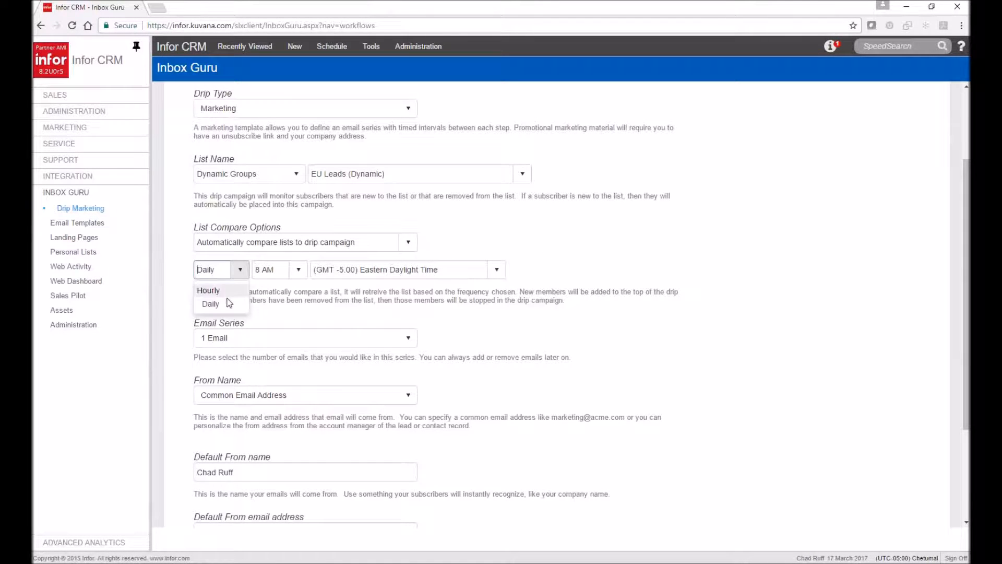
left_click(228, 293)
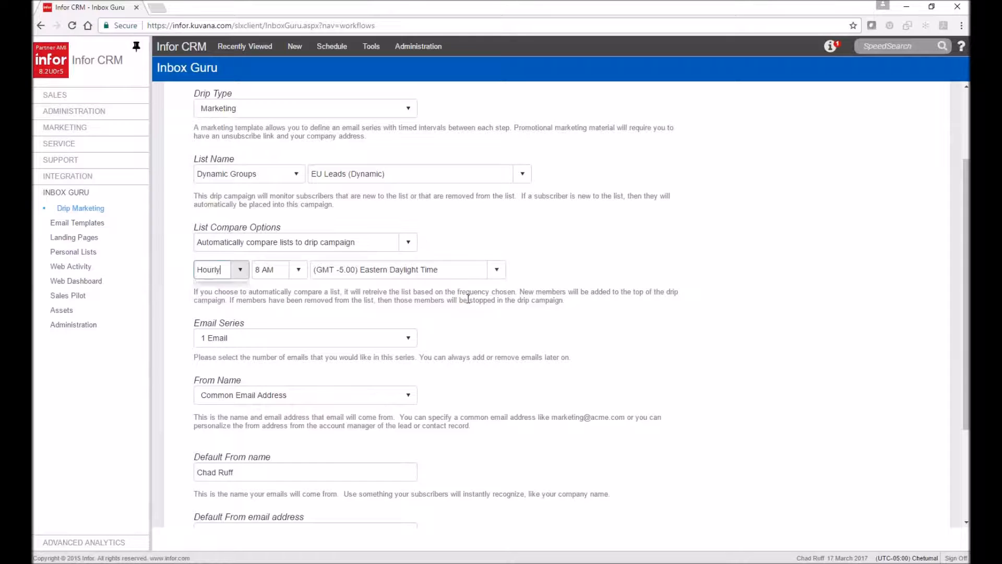
- Set the campaign's email series to 2 emails
scroll(468, 299, "down", 1)
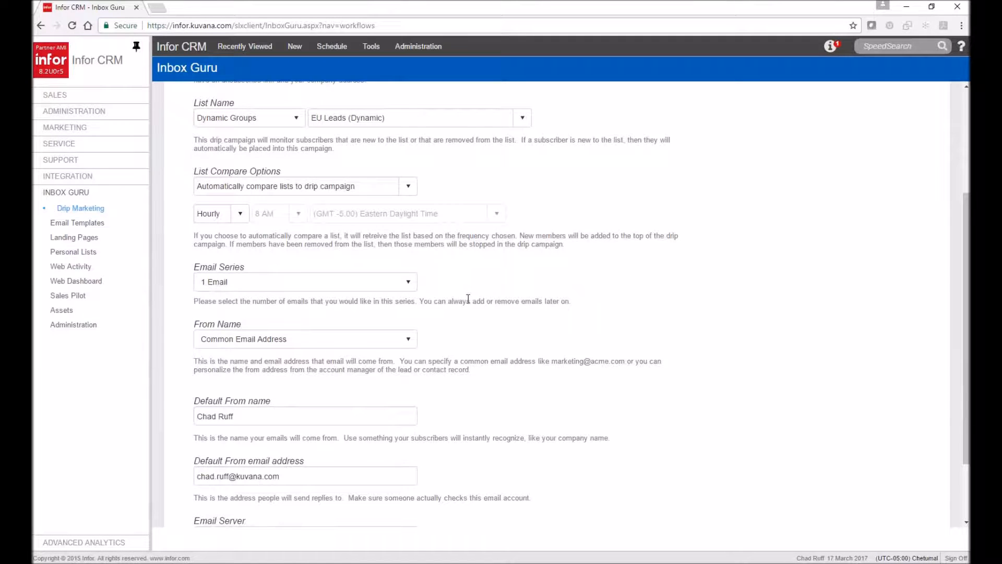
left_click(409, 284)
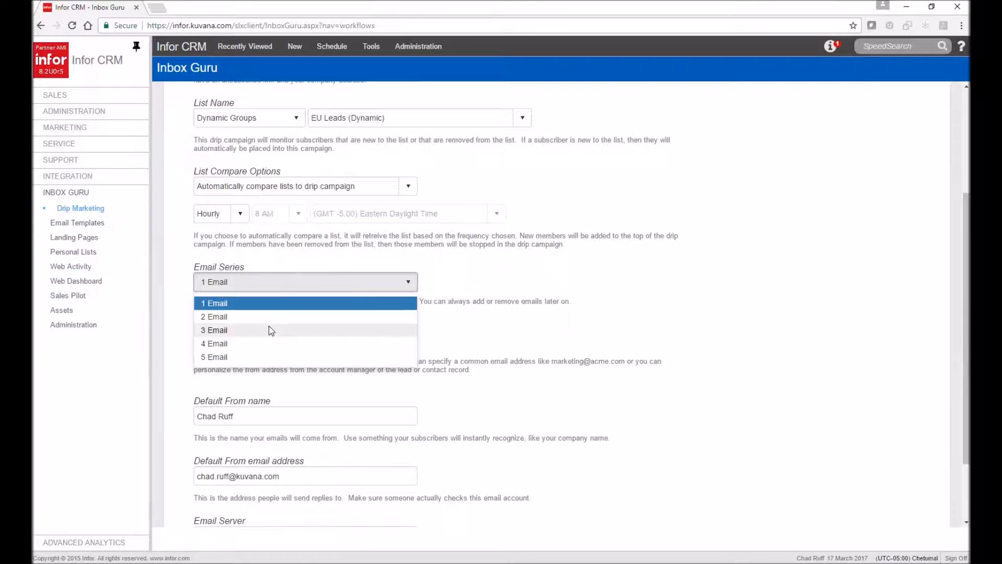
left_click(267, 317)
- Set the default from name to Marketing and keep Common Email Address as the From Name option
scroll(637, 330, "down", 2)
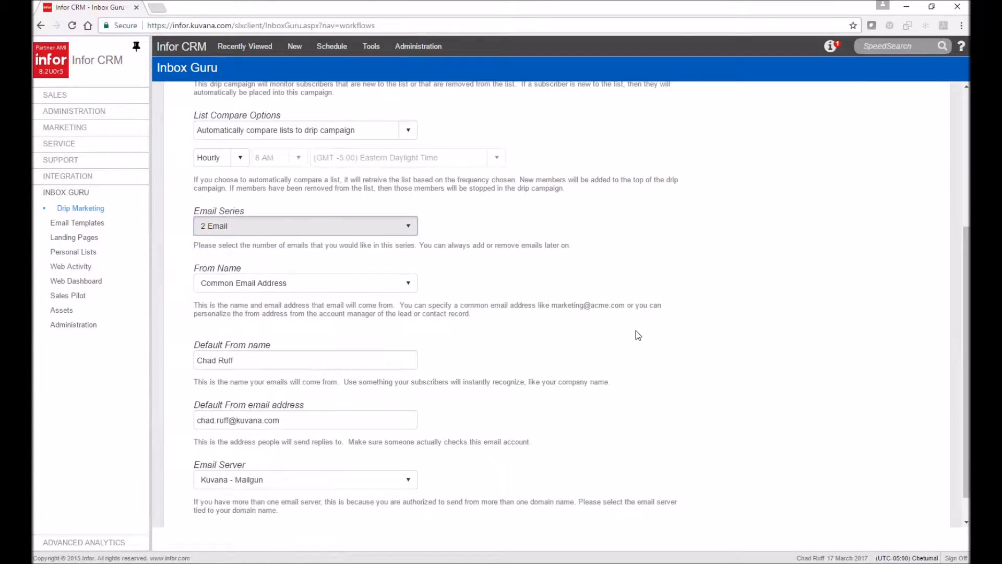
left_click(377, 255)
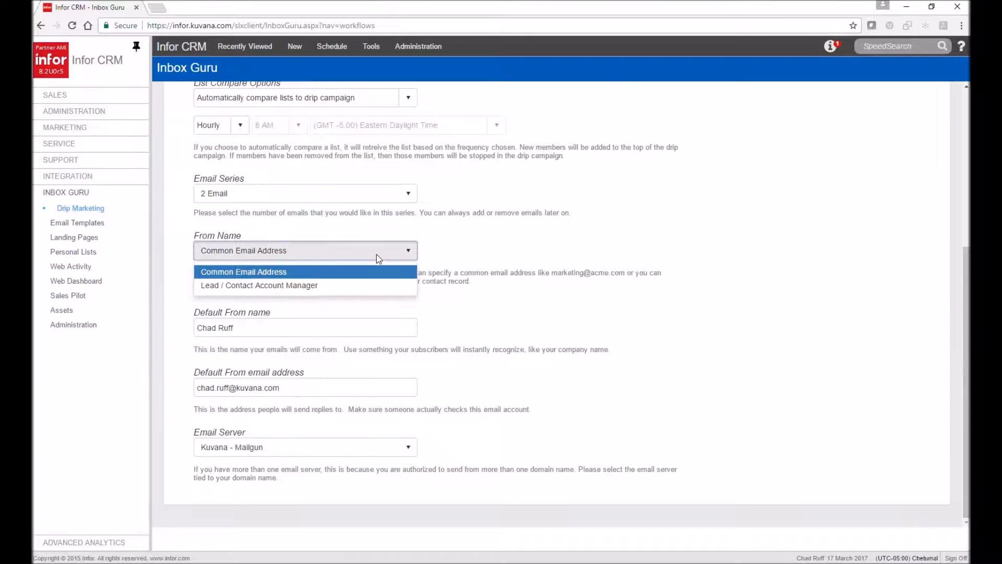
key("Tab")
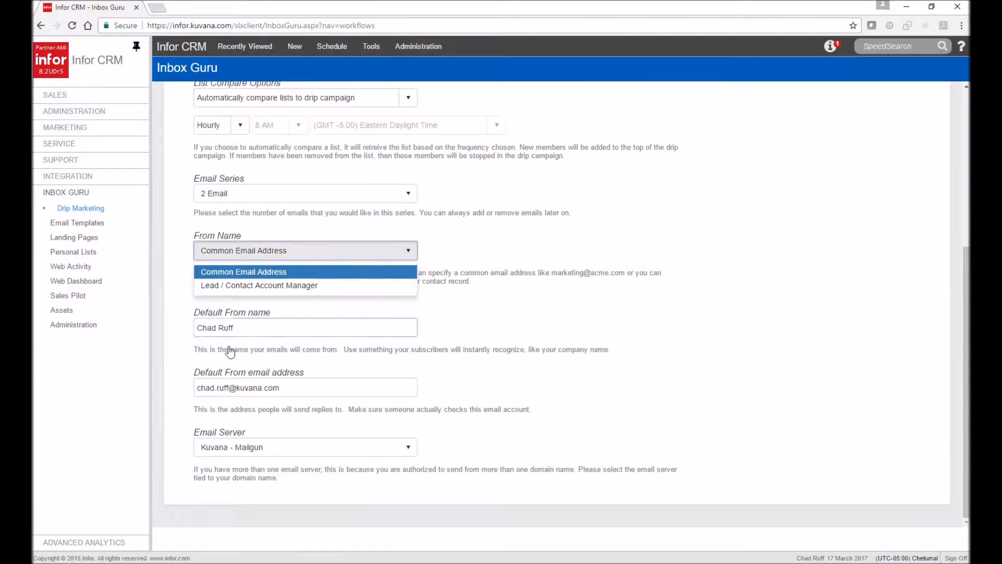
type("Marketing")
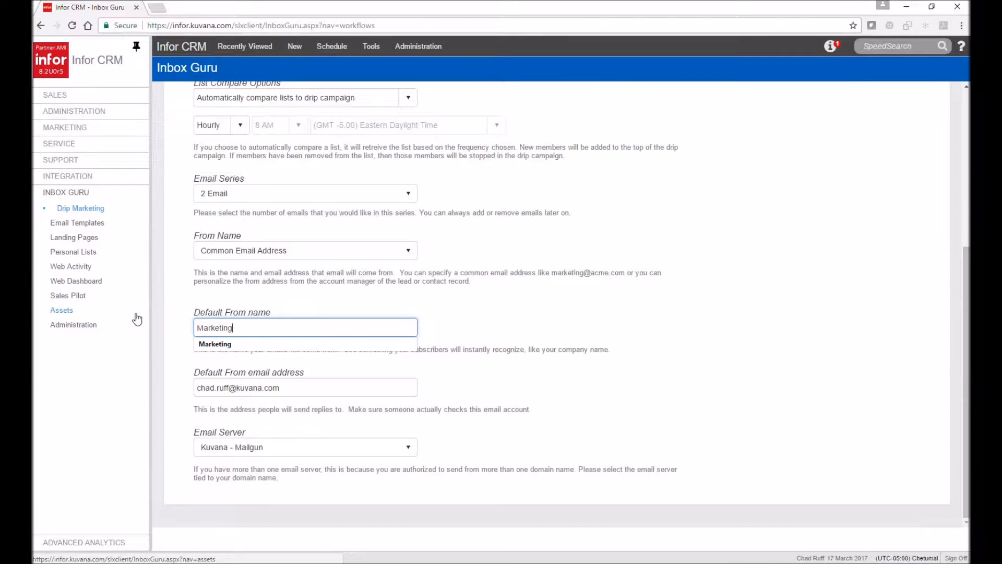
left_click(405, 252)
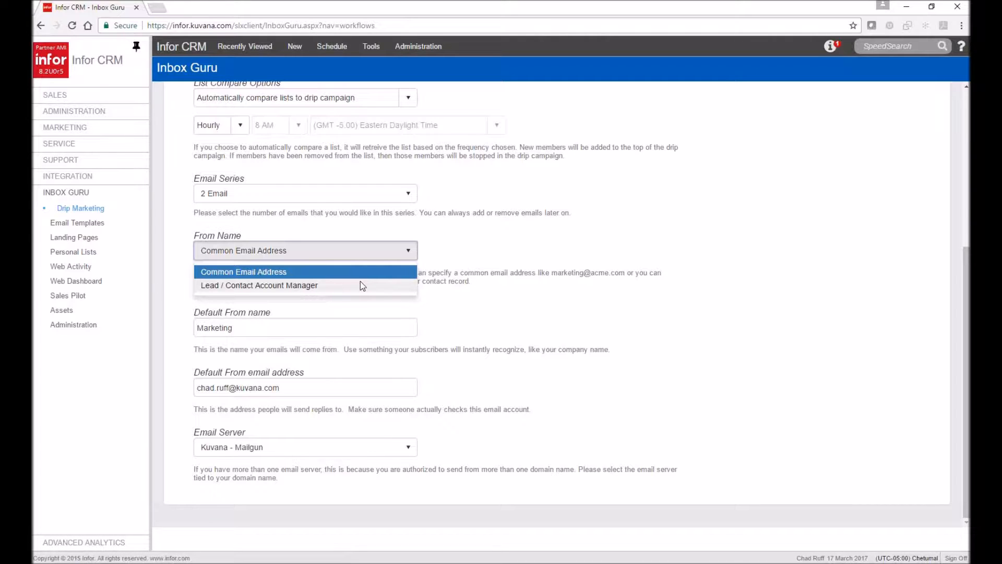
left_click(550, 262)
- Create the Demo drip campaign from the completed settings
scroll(588, 253, "up", 1)
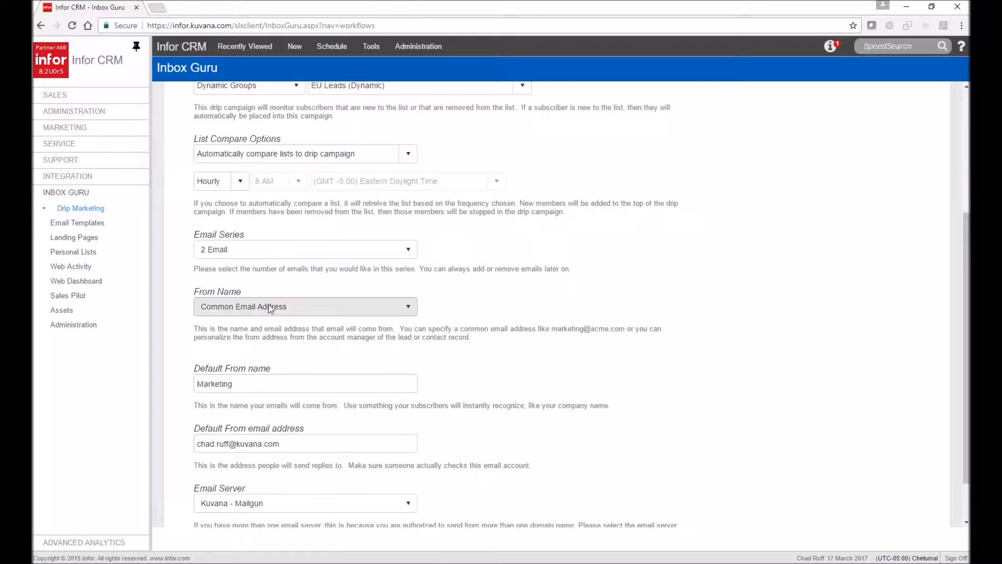
scroll(725, 298, "up", 2)
scroll(819, 251, "up", 3)
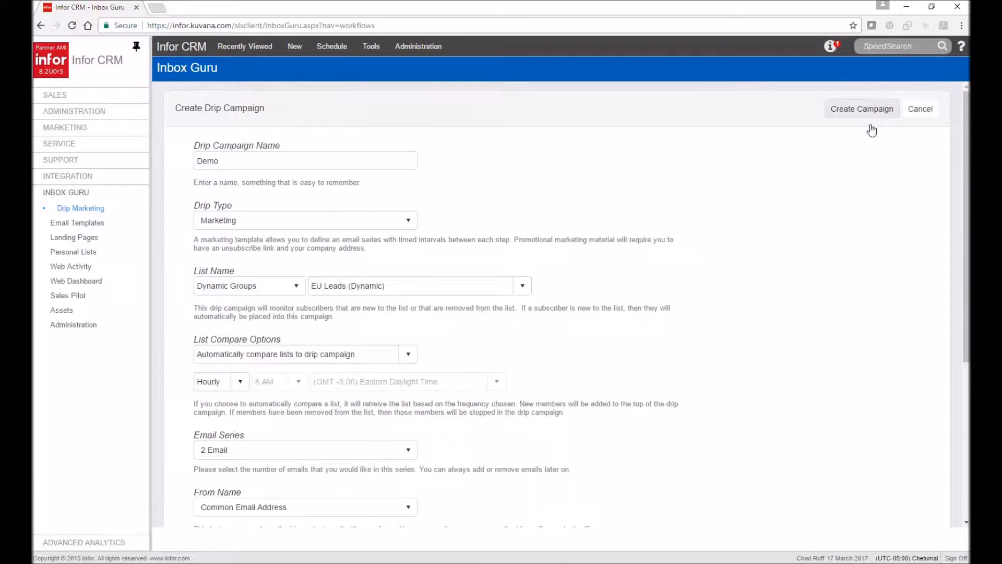
left_click(859, 112)
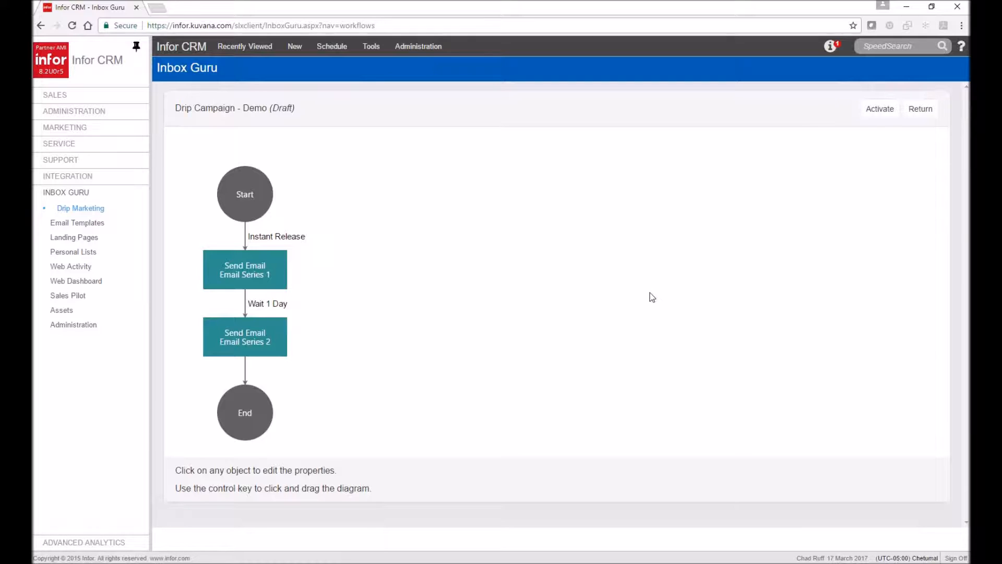
- Set the wait between Email Series 1 and Email Series 2 to 5 days, with no sending on weekends
scroll(324, 285, "down", 5)
scroll(323, 286, "up", 5)
left_click_drag(313, 303, 330, 288)
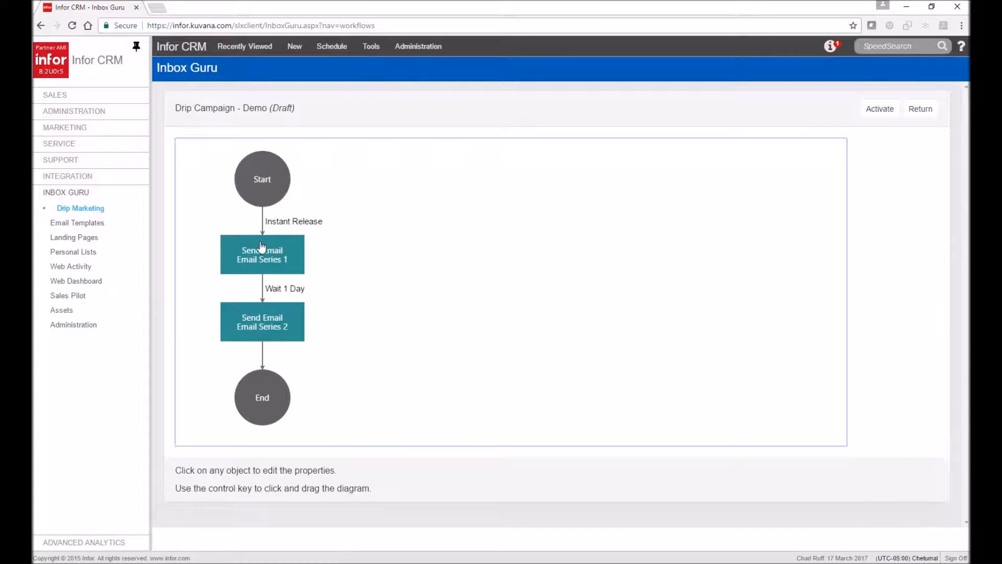
left_click(264, 292)
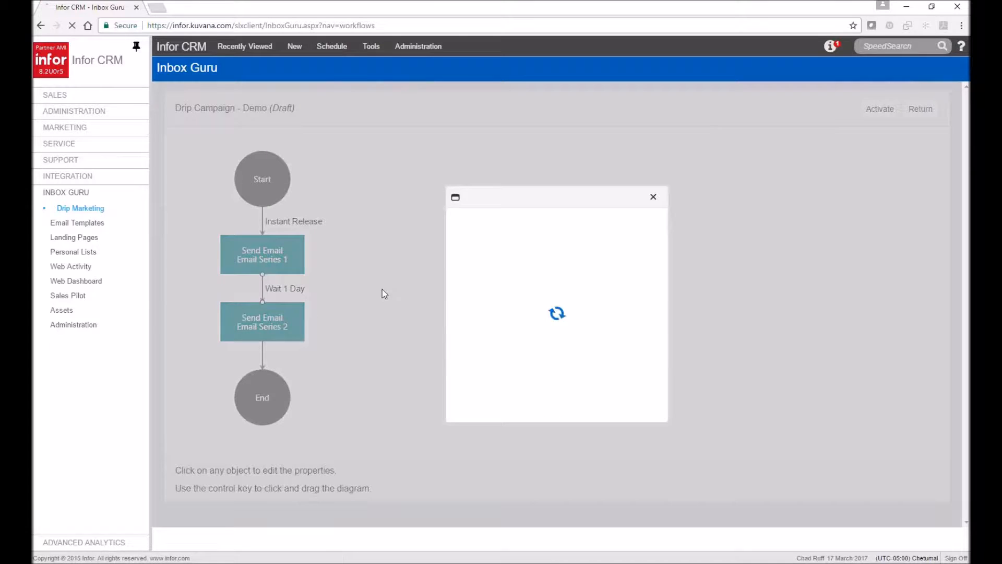
double_click(539, 283)
type("5")
left_click(523, 324)
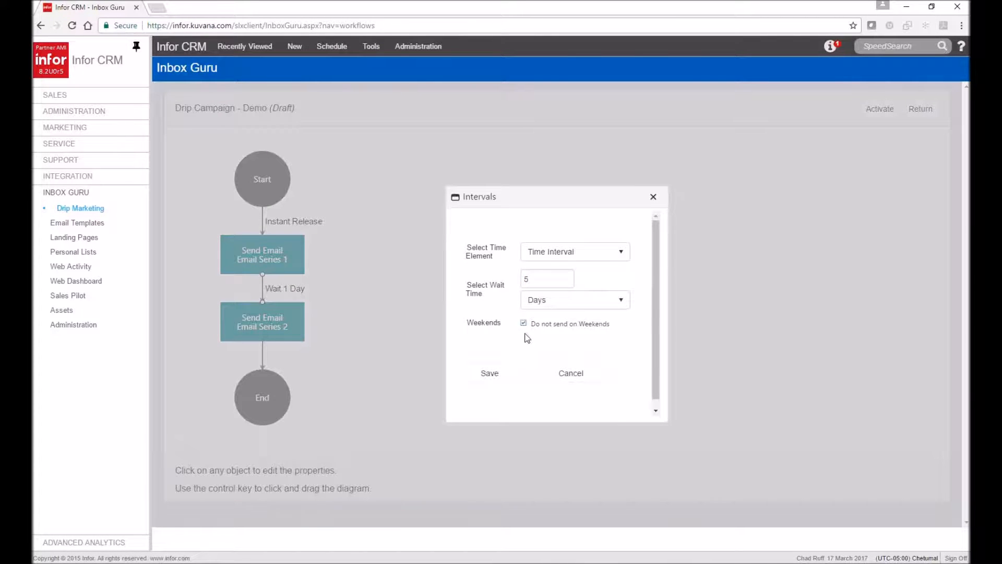
left_click(494, 378)
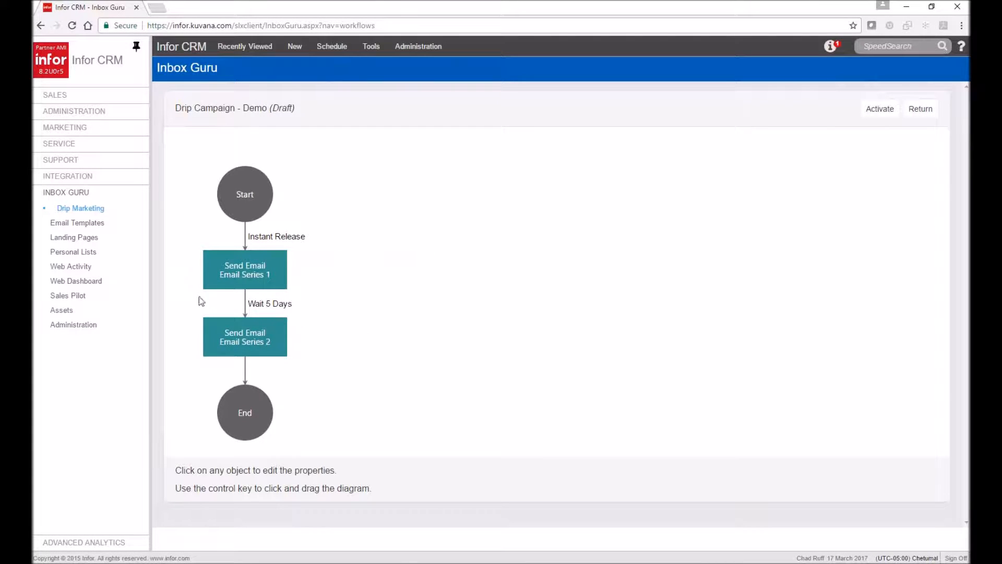
- Insert another Email action after Email Series 1 in the Demo drip campaign
left_click(246, 269)
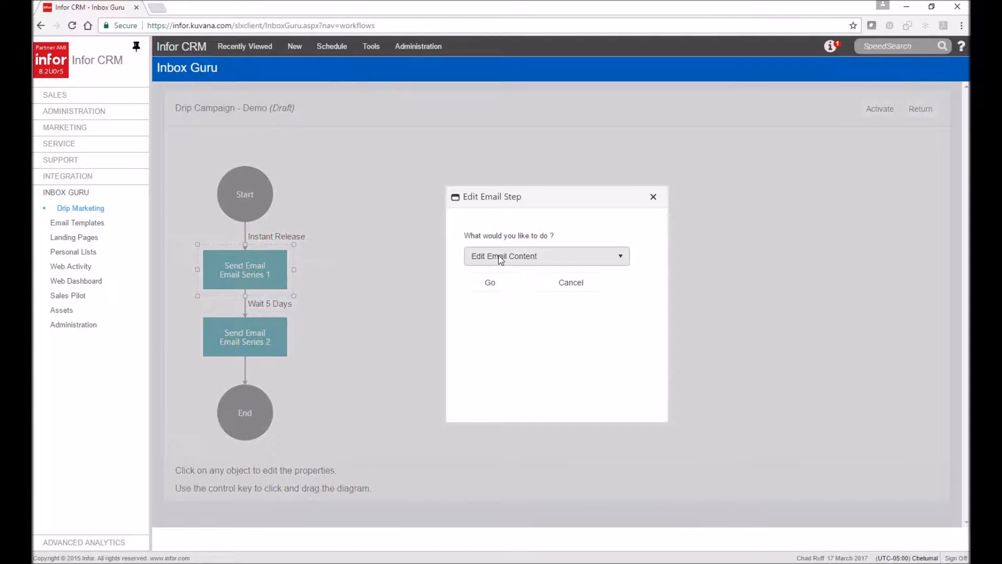
left_click(501, 259)
left_click(524, 334)
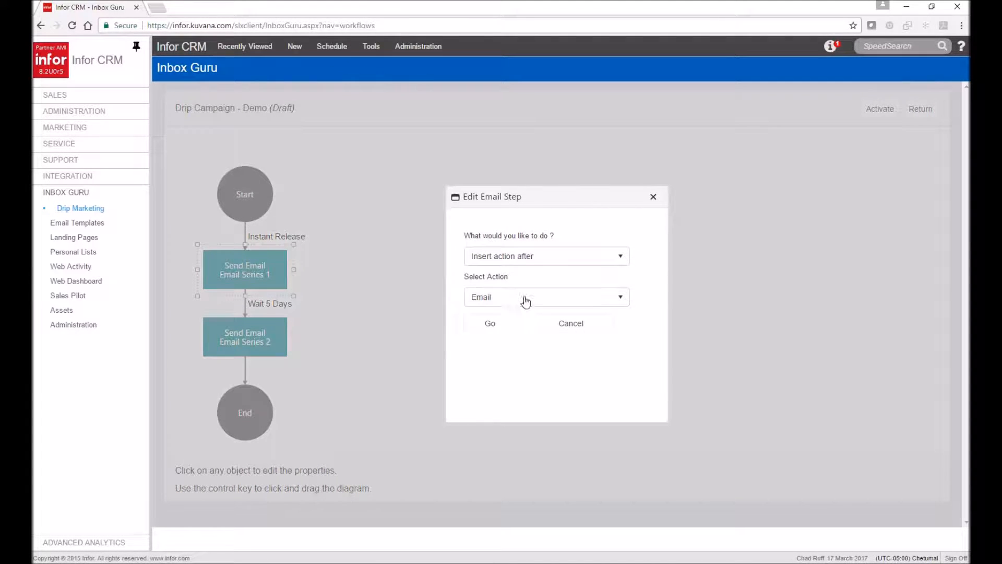
left_click(495, 324)
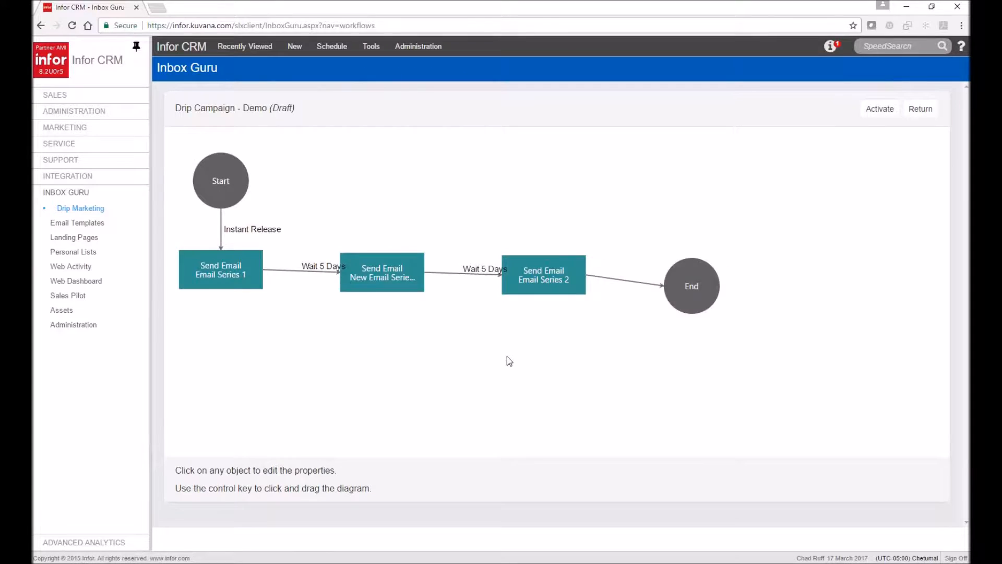
- Remove the extra email between Email Series 1 and Email Series 2 from the campaign
left_click(250, 334)
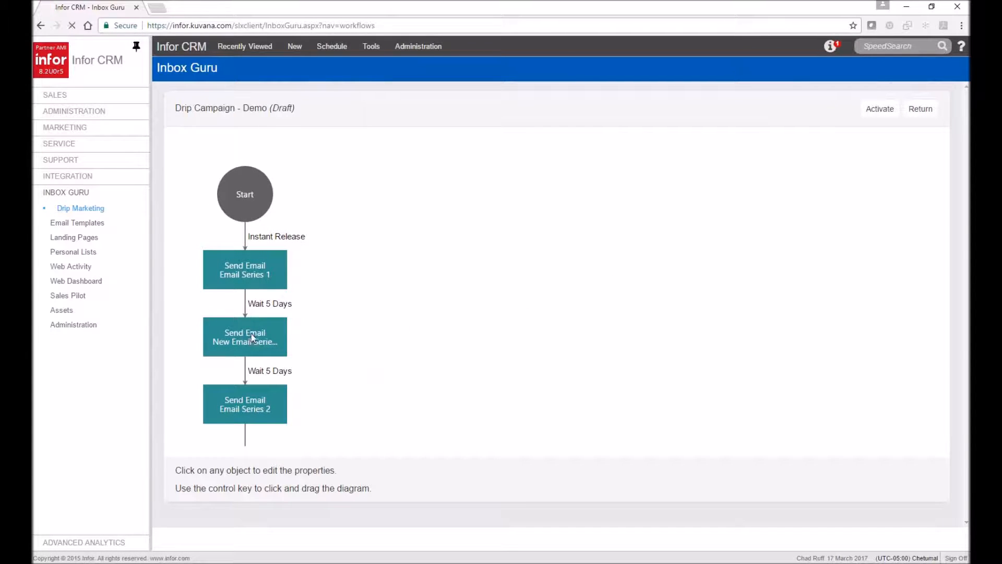
left_click(514, 256)
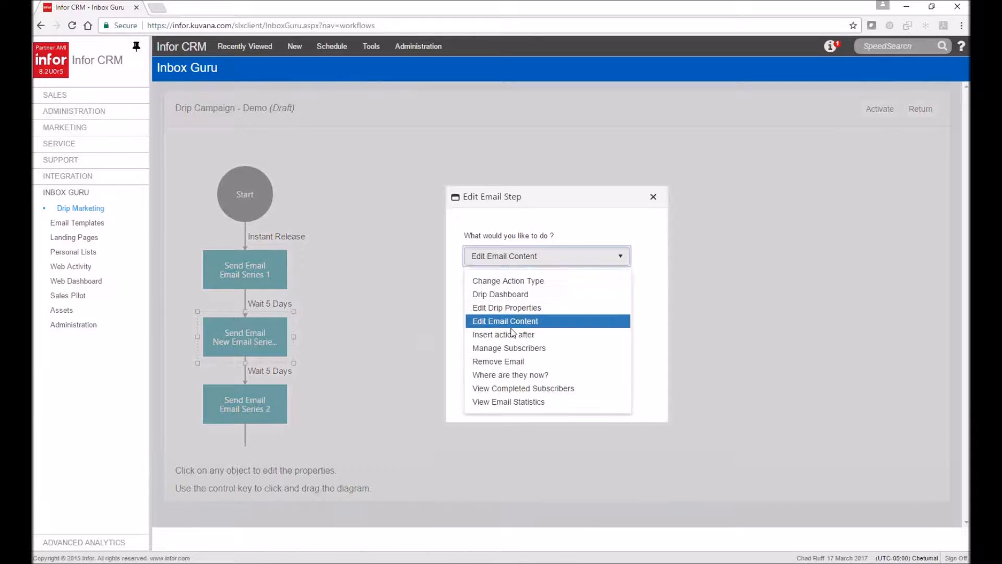
left_click(513, 361)
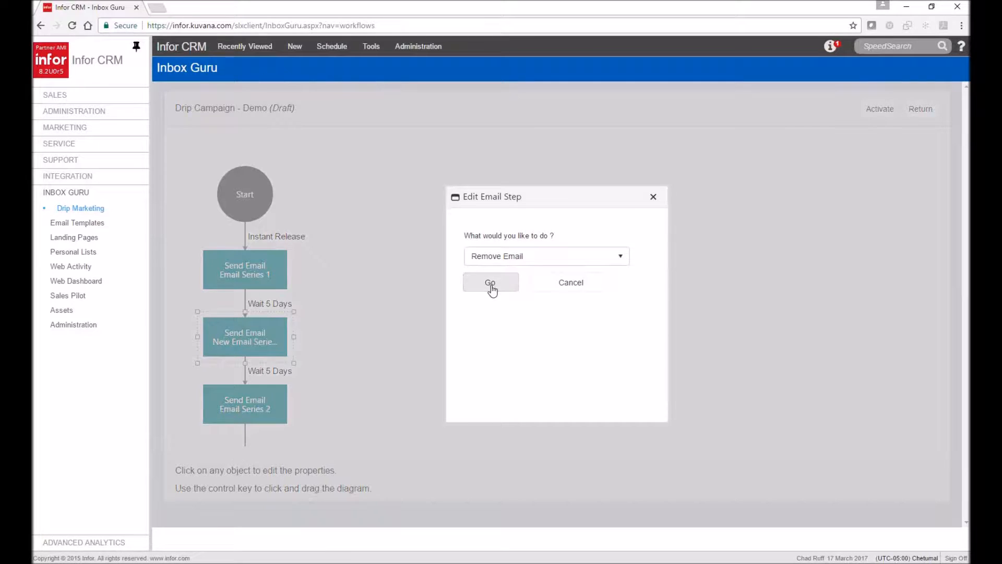
left_click(491, 285)
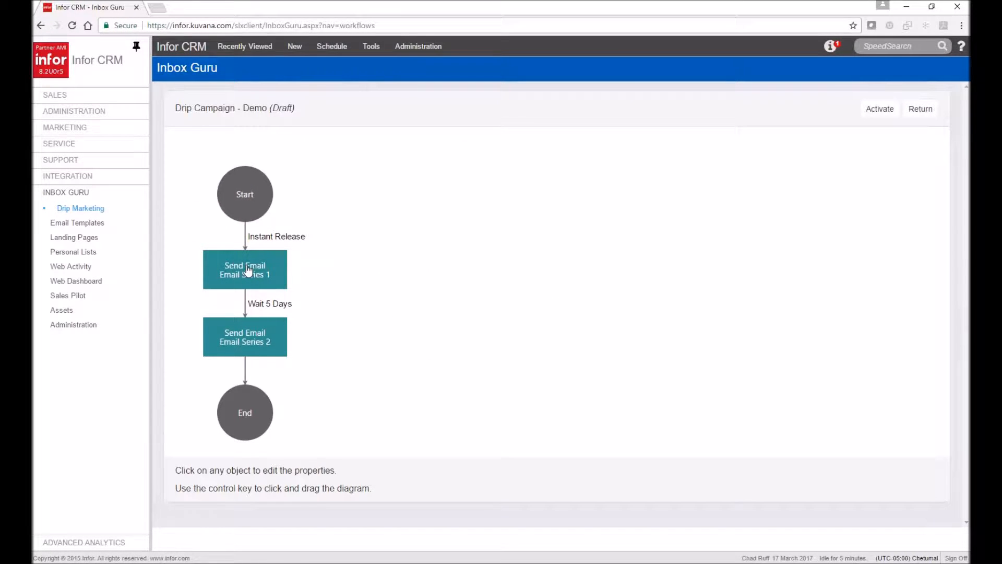
- Insert a Decision action after Email Series 1
left_click(248, 270)
left_click(534, 259)
left_click(534, 334)
left_click(527, 297)
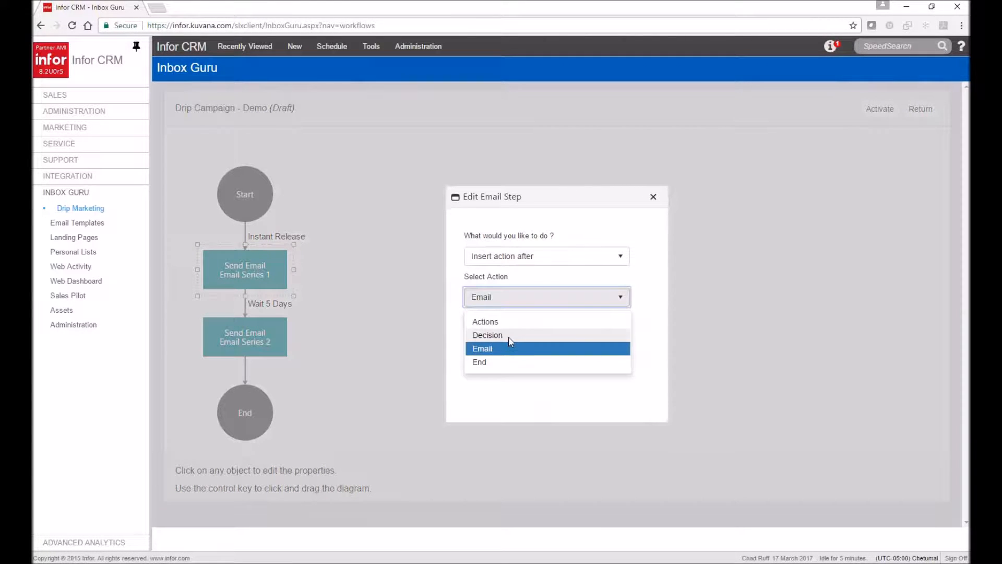
left_click(509, 338)
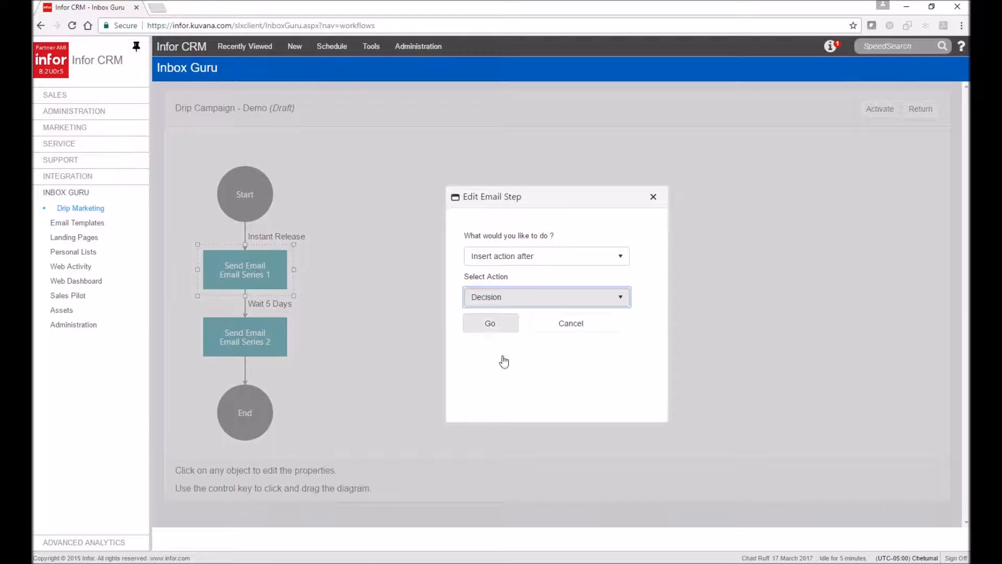
left_click(489, 323)
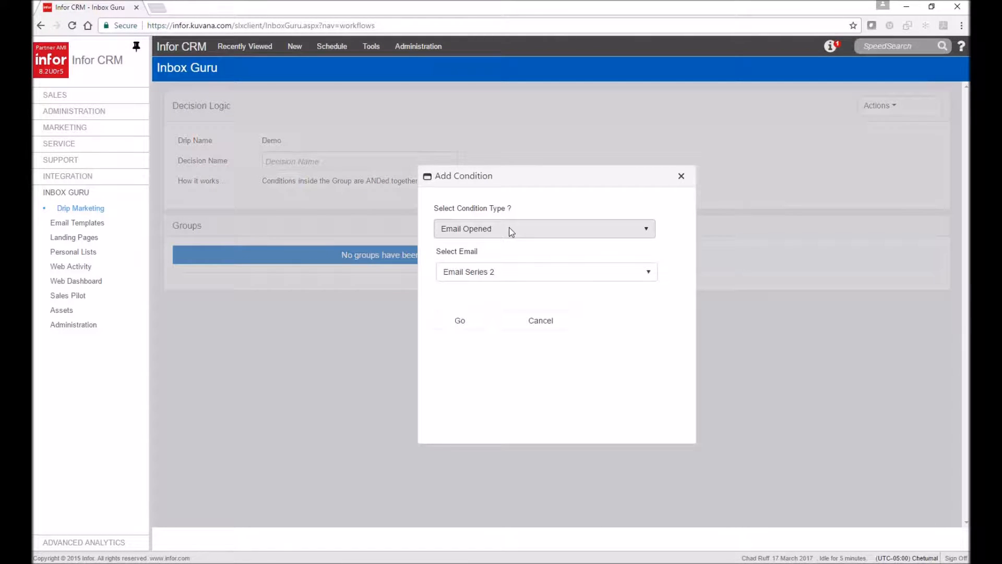
- Add a Column / Layout Value condition to the decision requiring Lead.SecCodeID to equal 5
left_click(517, 230)
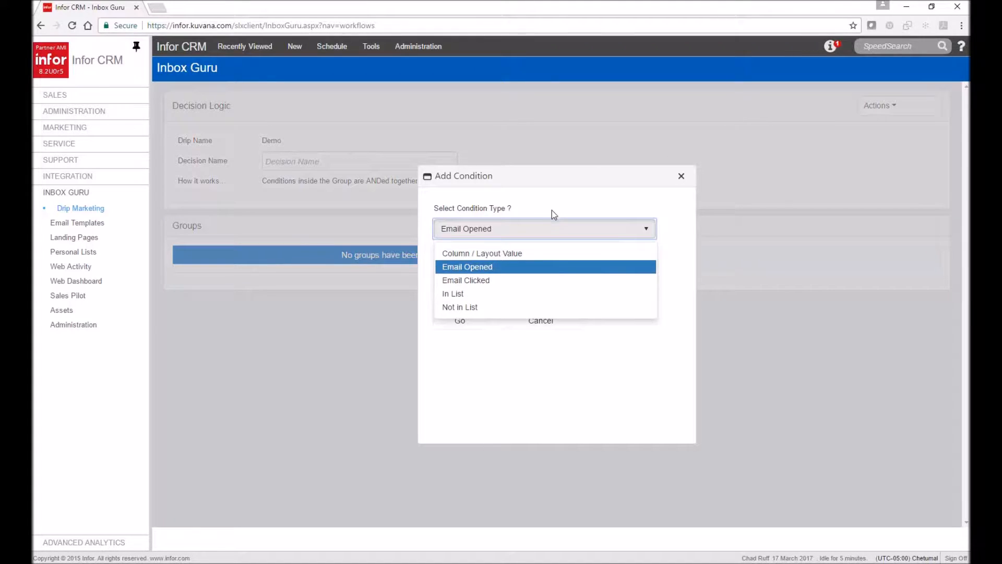
left_click(534, 258)
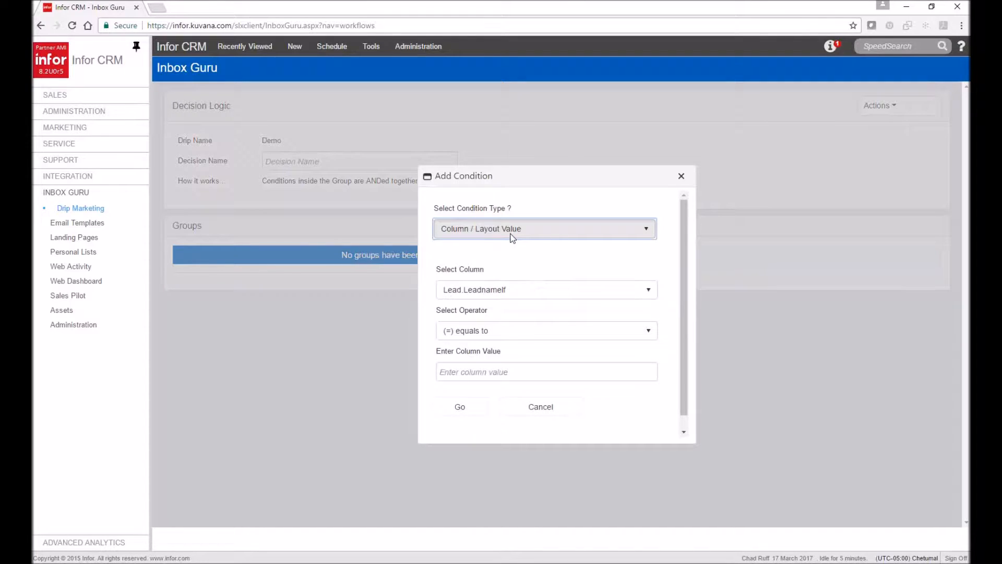
left_click(650, 290)
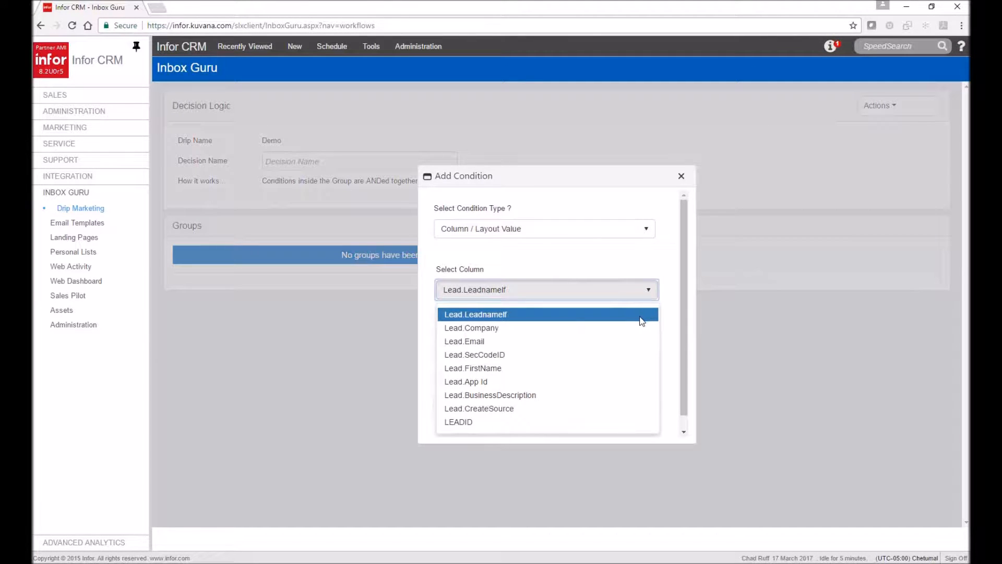
left_click(524, 355)
left_click(499, 332)
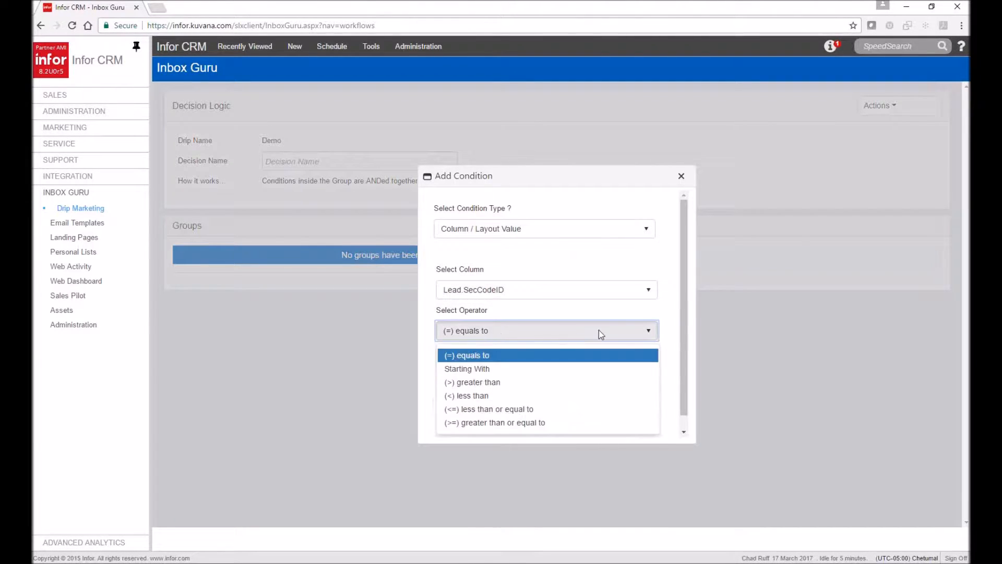
left_click(599, 328)
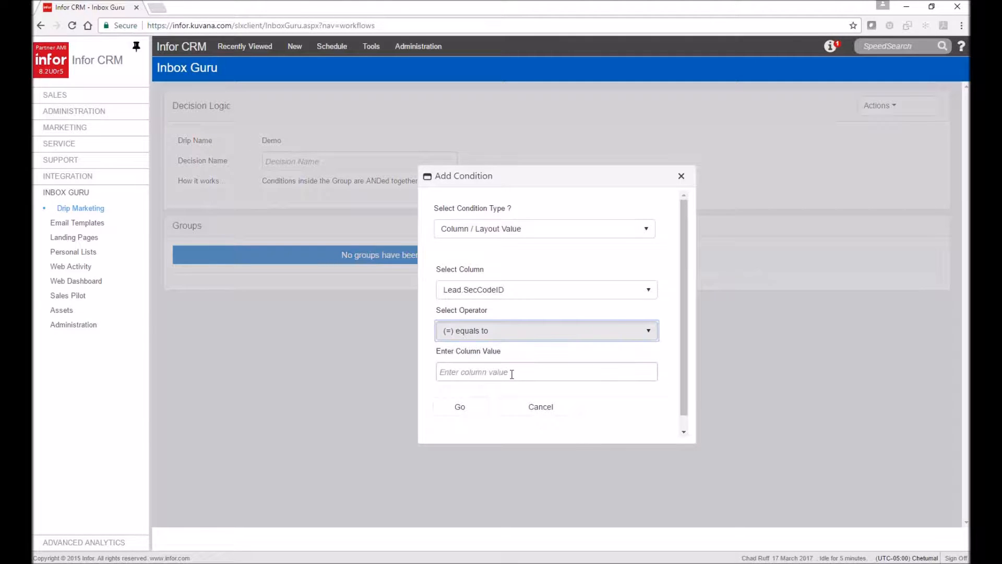
left_click(512, 373)
type("5")
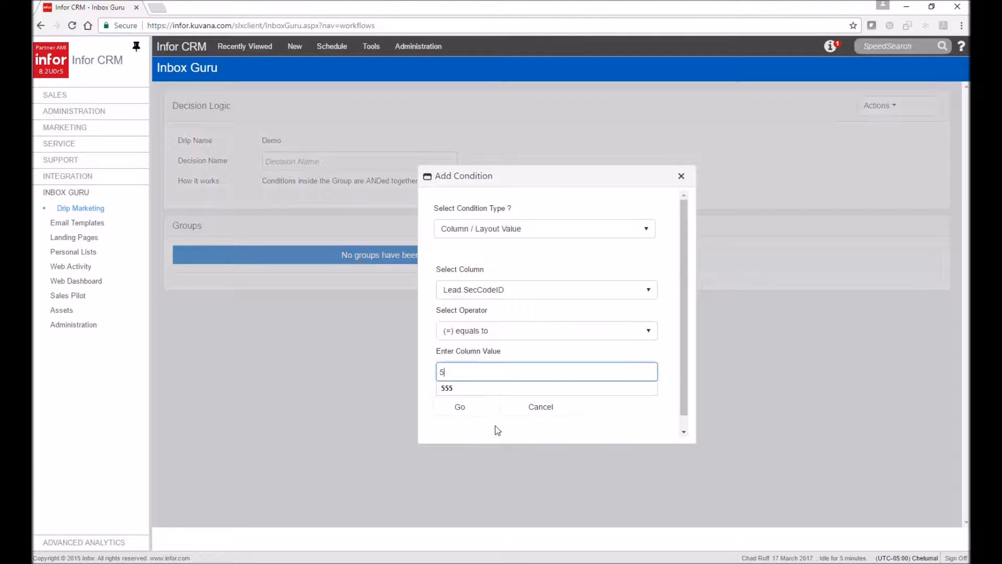
left_click(461, 412)
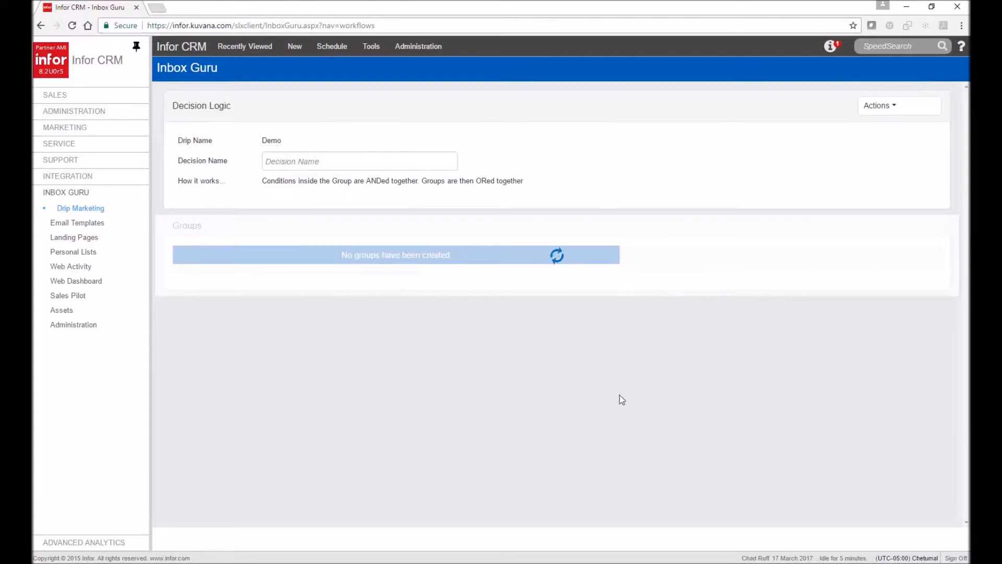
- Name the decision "SEC Code = 5", save it and return to the campaign diagram
left_click(359, 165)
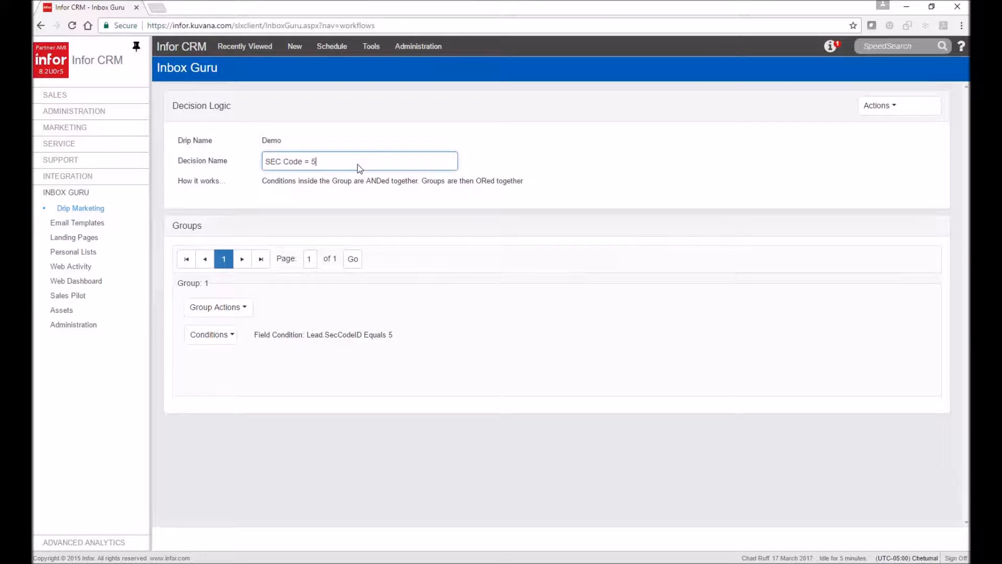
left_click(884, 103)
left_click(885, 126)
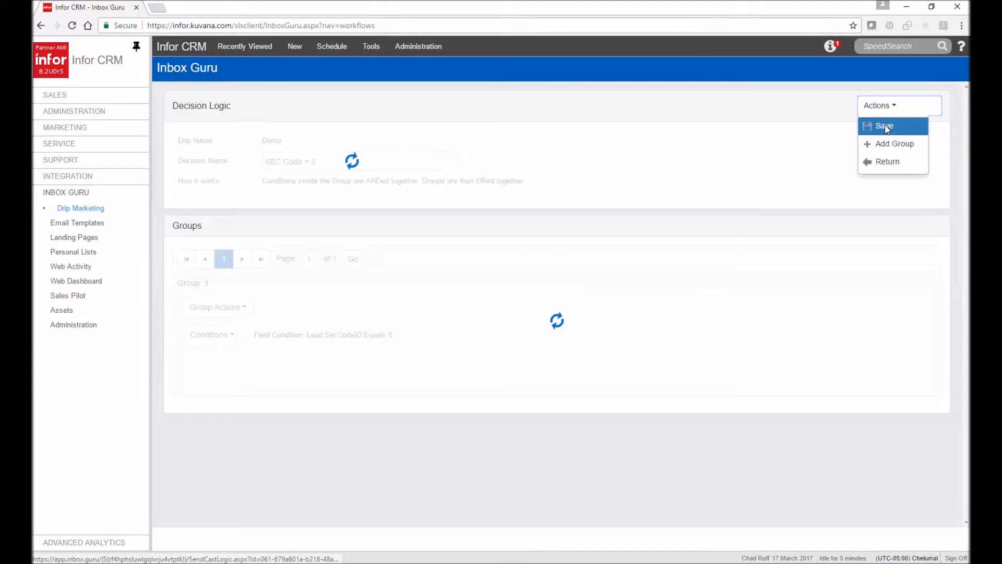
left_click(890, 162)
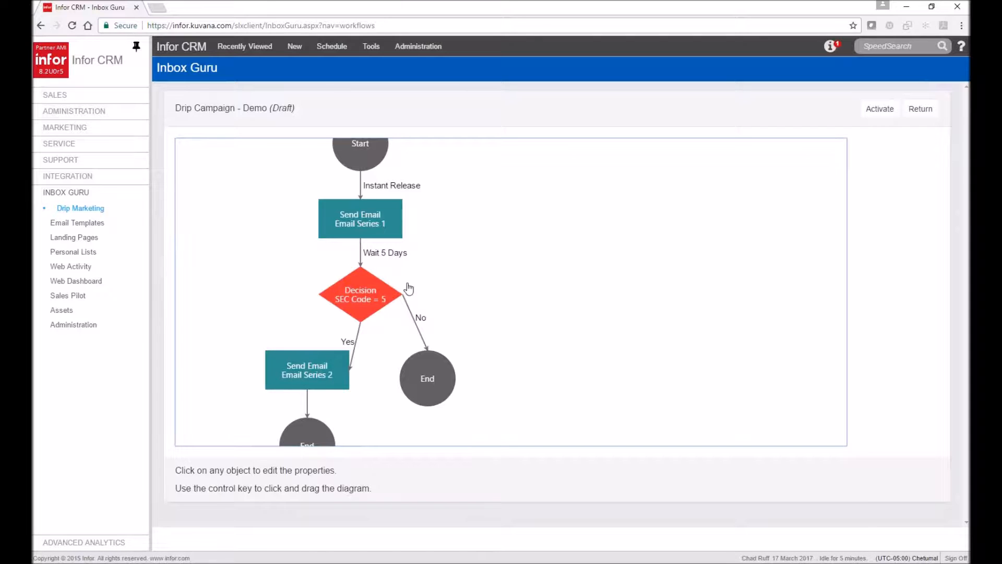
- Change the End step on the decision's No branch to an Actions step
left_click(427, 381)
left_click(569, 253)
left_click(579, 280)
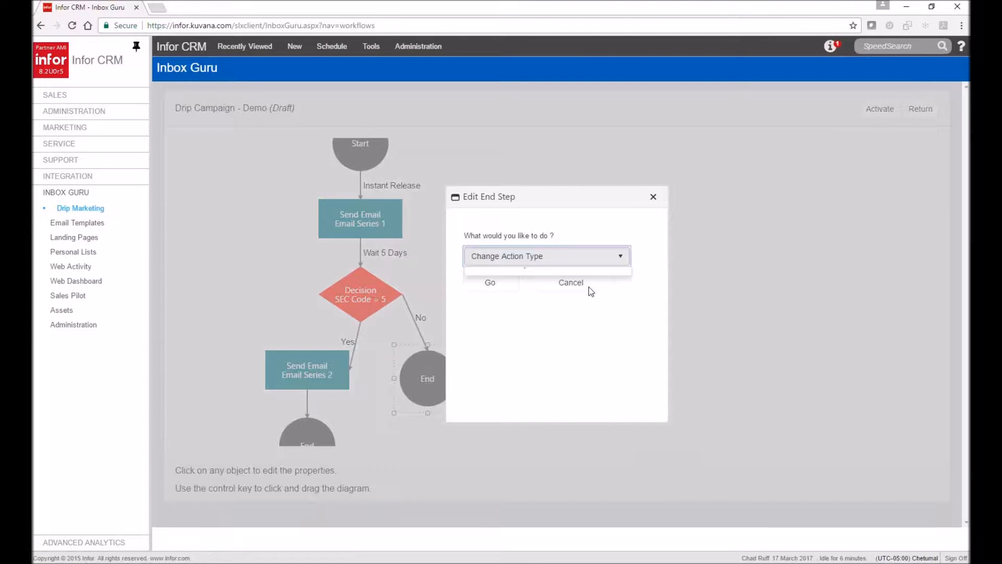
left_click(509, 324)
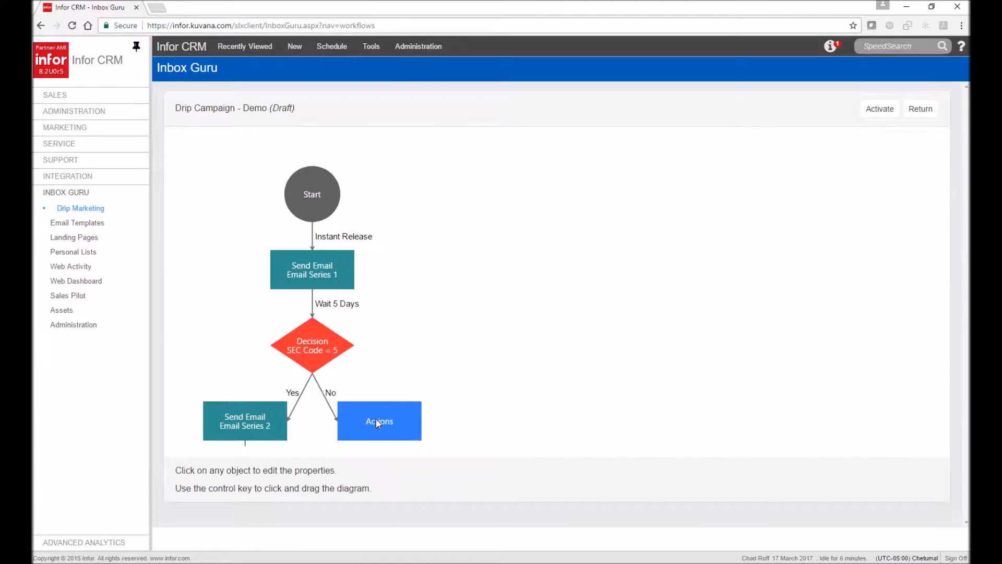
- Open the No branch's Actions step for editing and set its condition type to Add to Activity
left_click(377, 425)
left_click(489, 282)
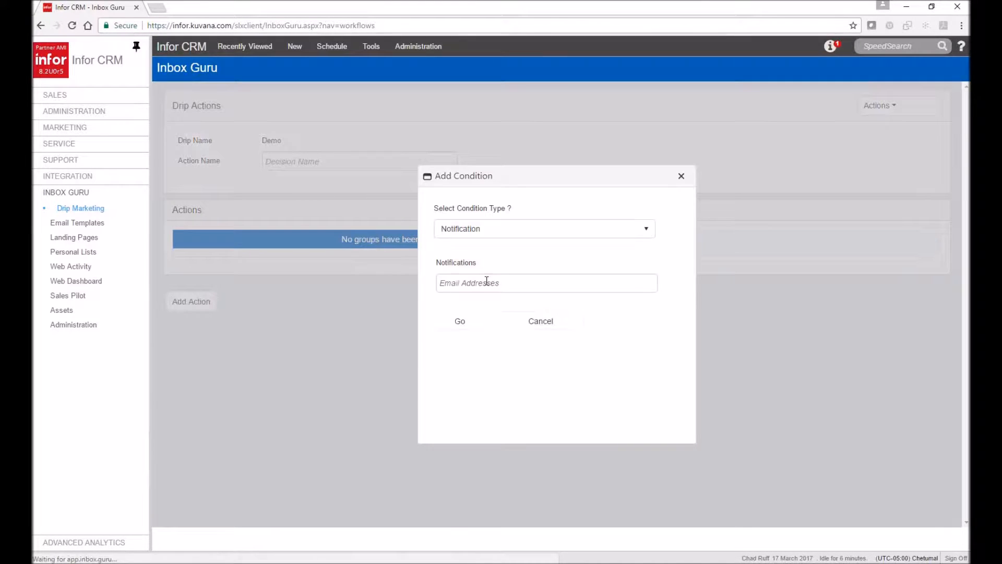
left_click(499, 230)
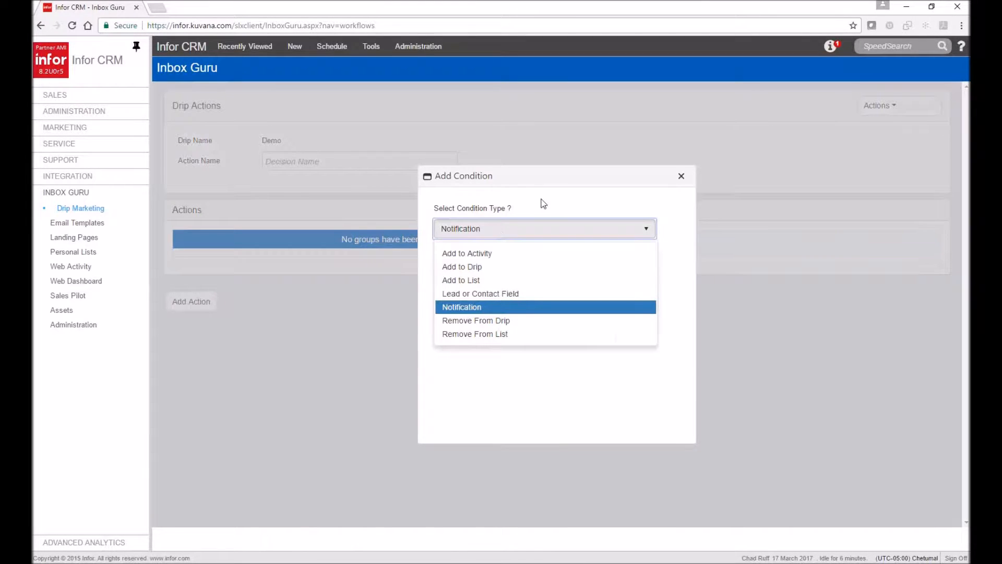
left_click(491, 257)
left_click(572, 295)
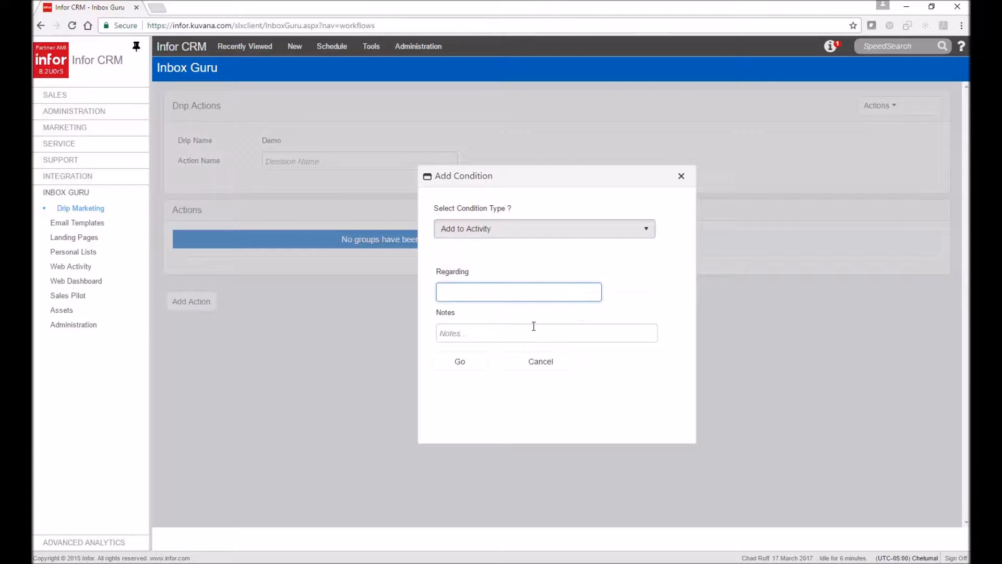
left_click(511, 333)
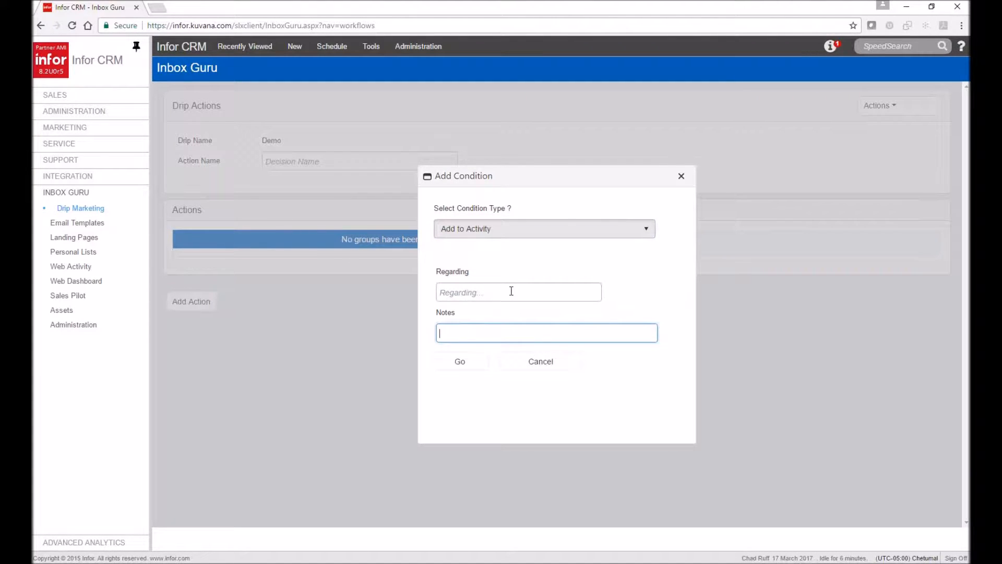
left_click(509, 230)
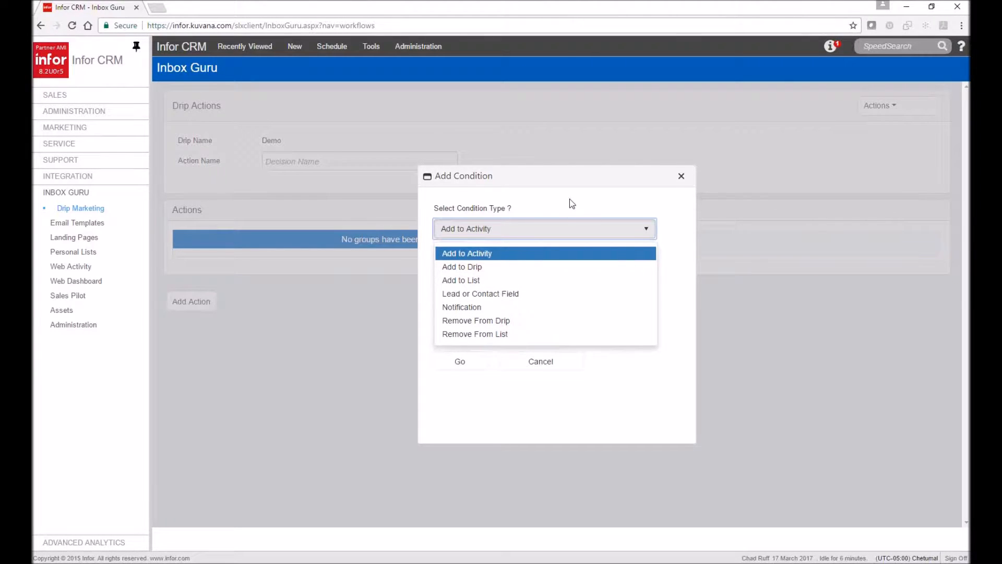
left_click(505, 254)
- Add the activity action with Regarding set to "InboxGuru" and Notes set to "Does not quality"
left_click(536, 293)
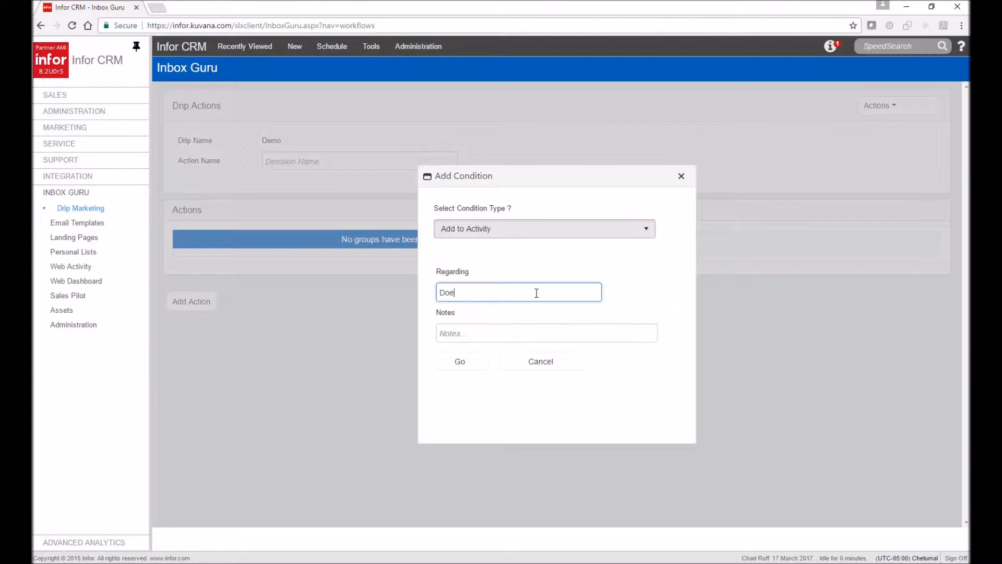
type("D")
key("BackSpace")
type("Inbxo")
key("Tab")
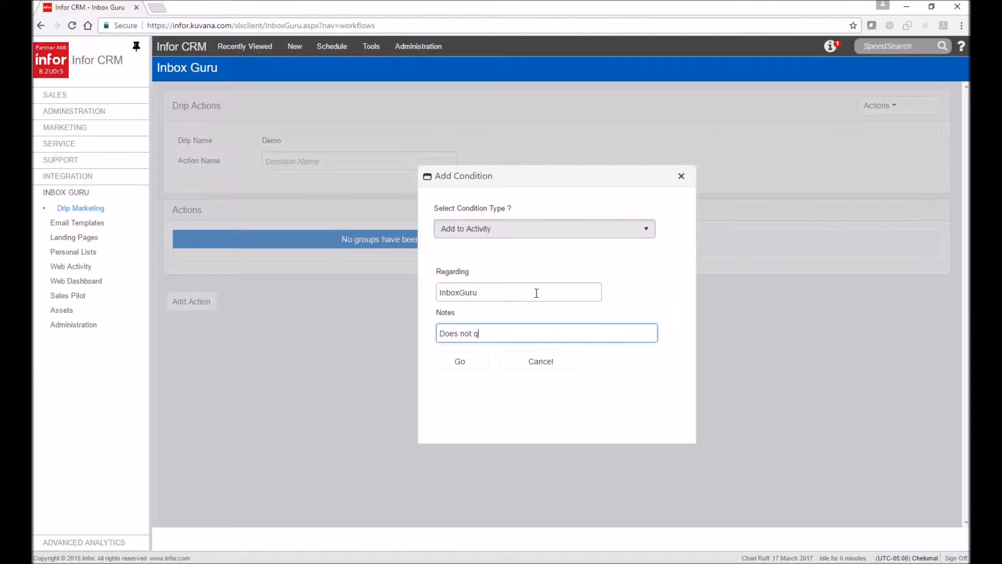
left_click(459, 361)
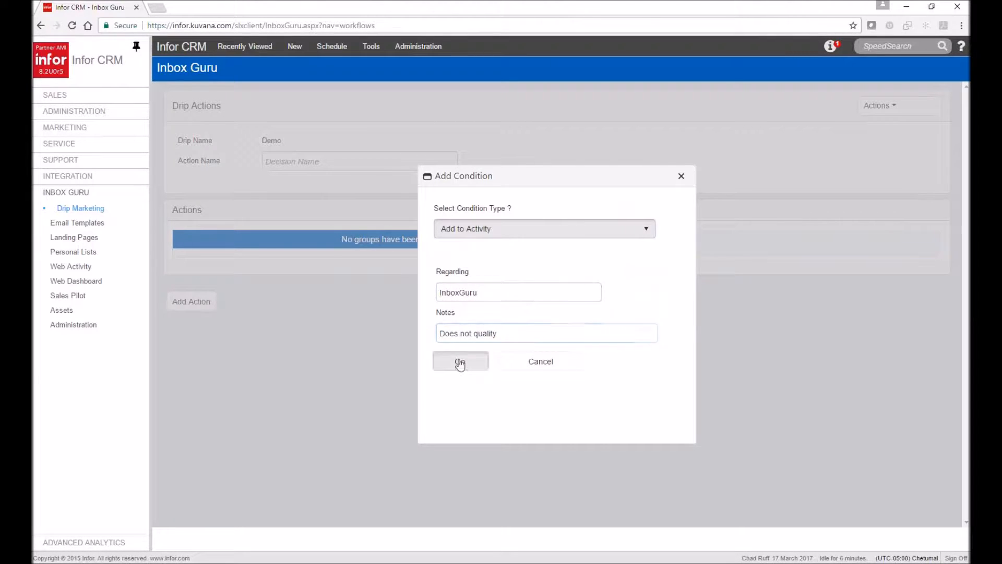
- Name the action "Add Activity", save it and return to the campaign diagram
left_click(385, 160)
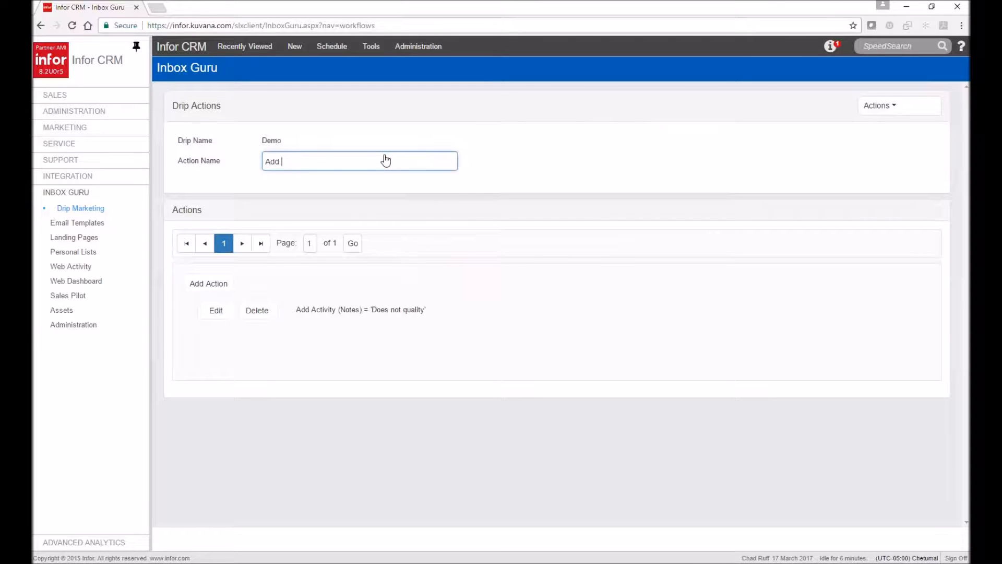
left_click(877, 105)
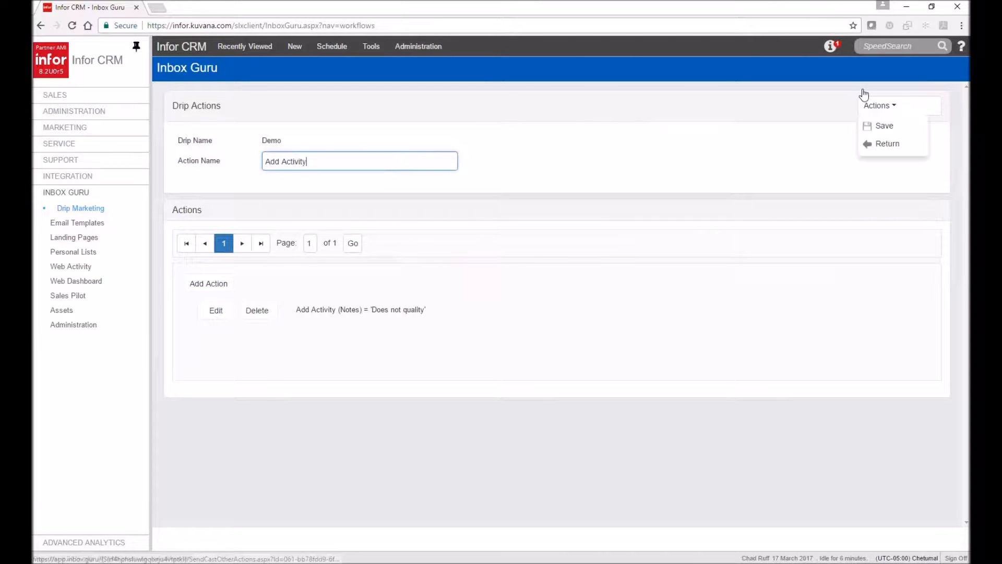
left_click(886, 144)
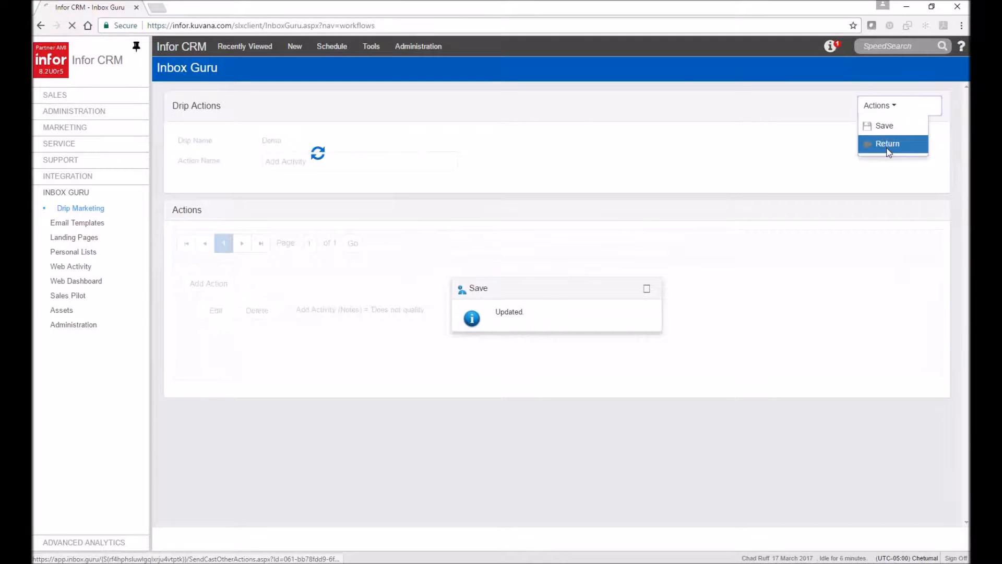
- Review the Demo campaign's activation checks for every email, decision and action, and return to the diagram without activating
left_click_drag(421, 322, 447, 282)
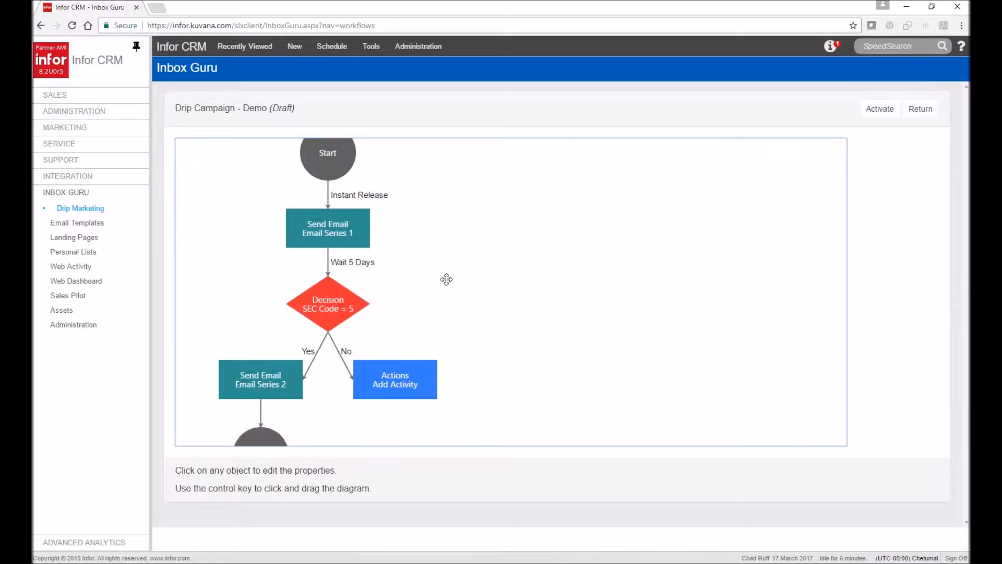
mouse_move(427, 279)
left_mouse_down()
mouse_move(421, 299)
mouse_move(426, 270)
left_mouse_up()
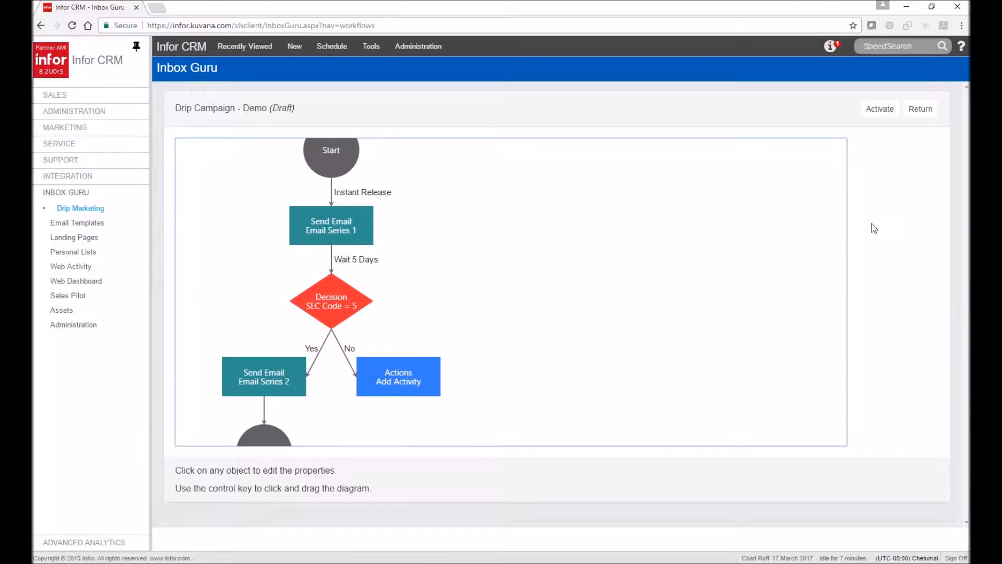
left_click(892, 123)
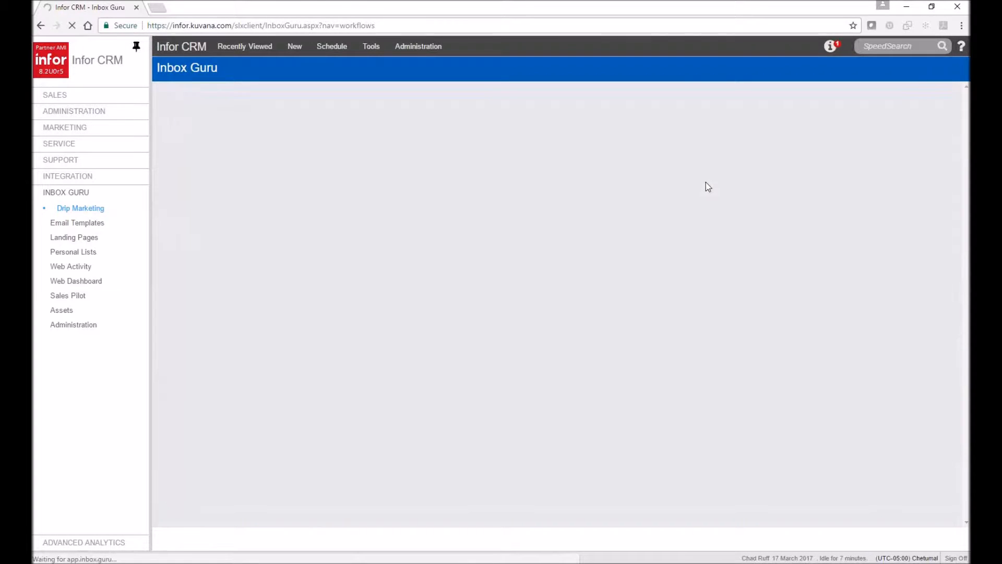
scroll(546, 417, "down", 7)
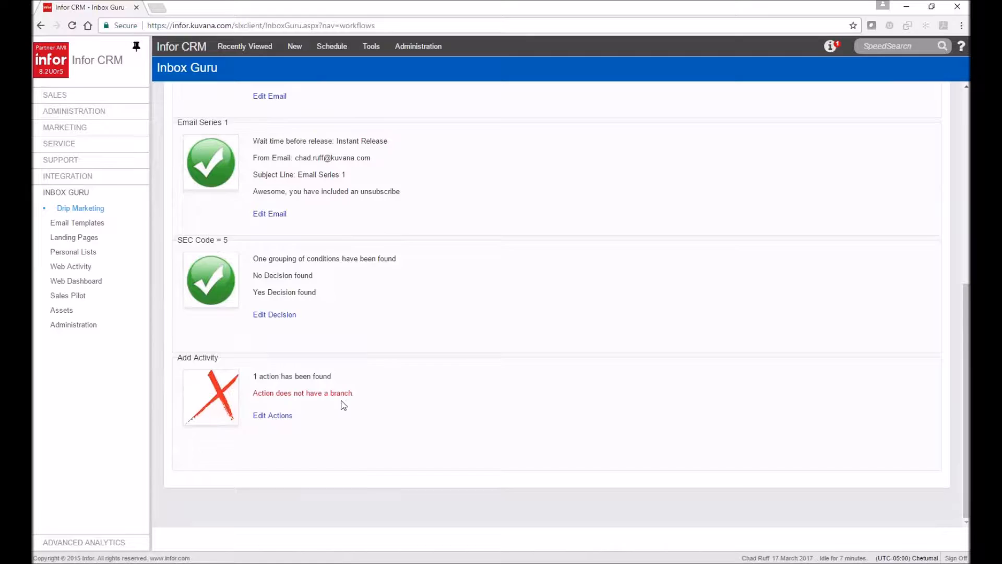
scroll(384, 400, "up", 7)
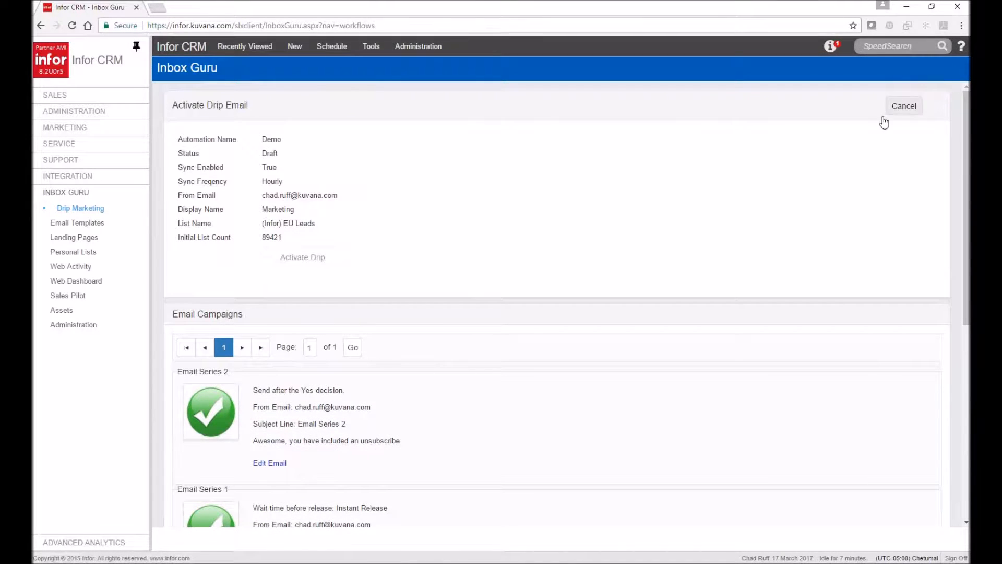
left_click(899, 108)
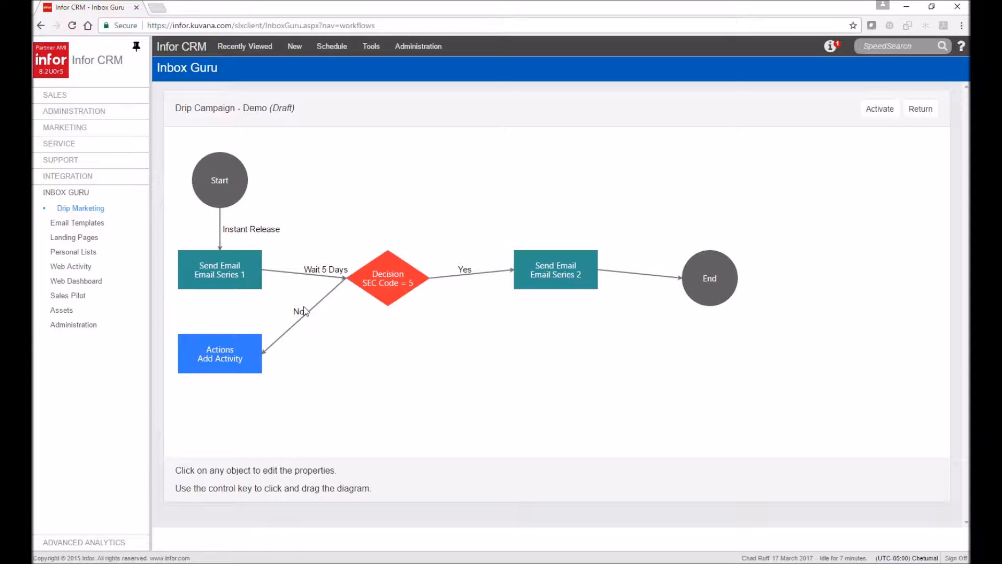
- Insert an End step after the Add Activity action on the No branch
left_click(219, 360)
left_click(581, 260)
left_click(537, 308)
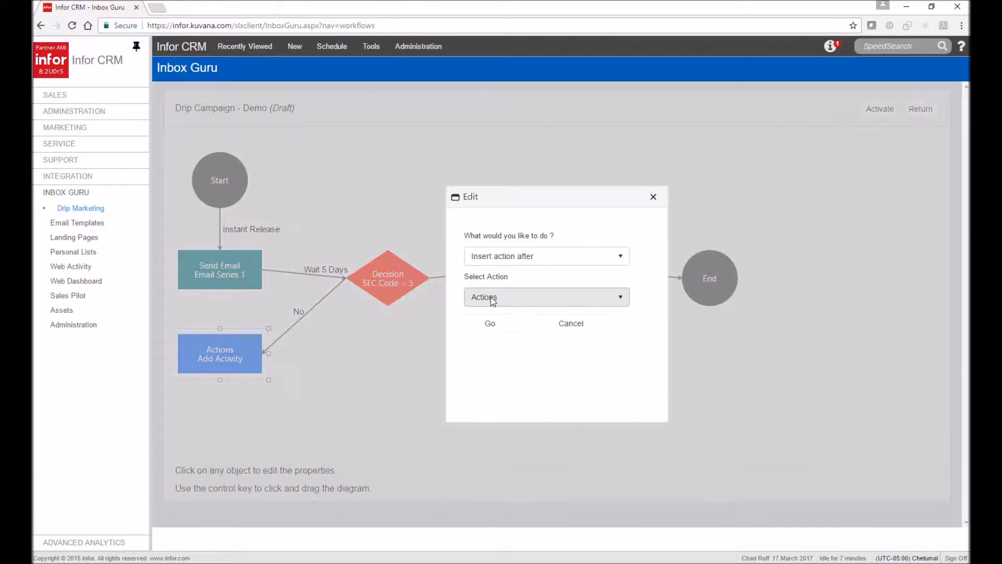
left_click(487, 297)
left_click(486, 364)
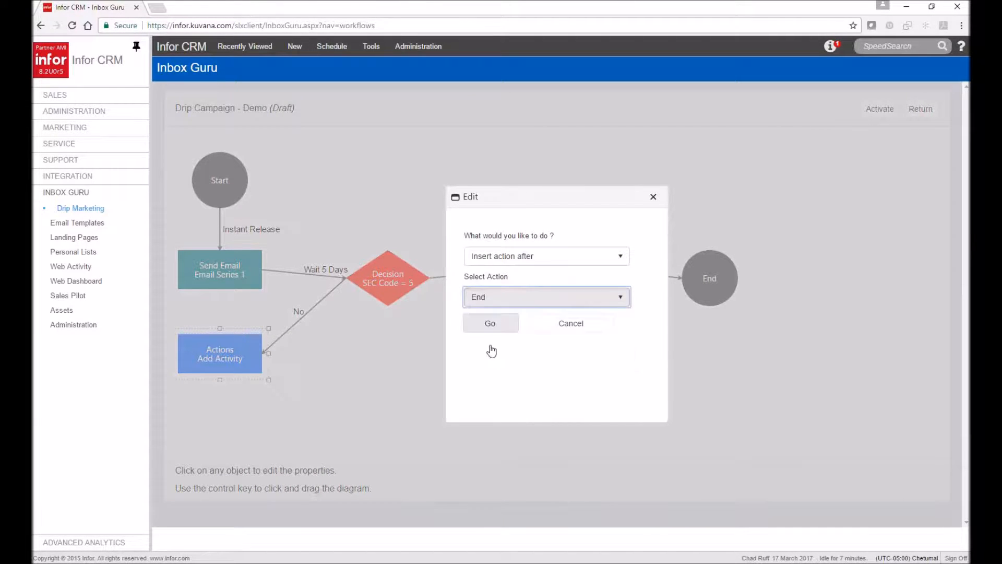
left_click(573, 323)
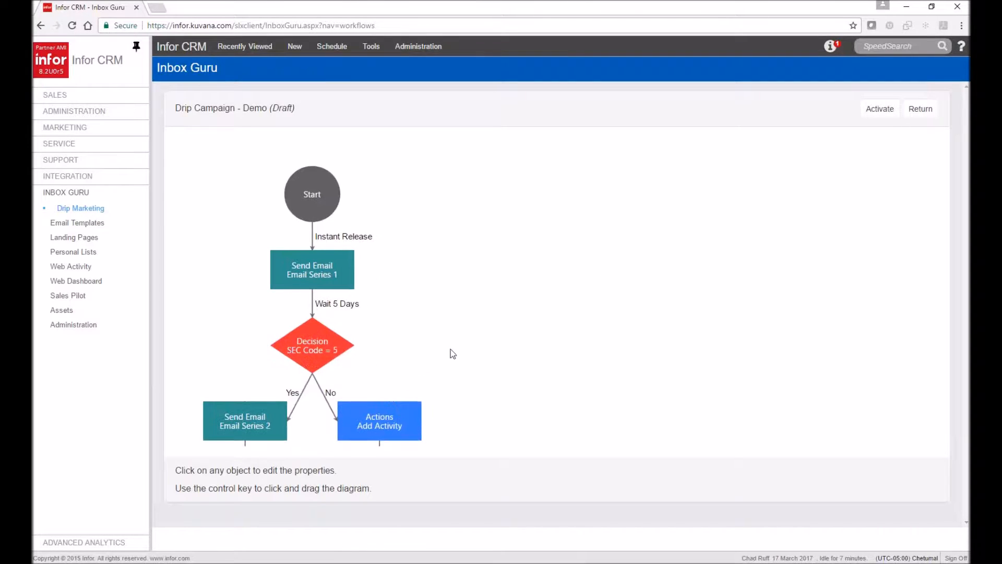
- Recheck the Demo campaign's activation requirements with the No branch ended, and return to the diagram without activating
left_click_drag(407, 362, 437, 358)
left_click(881, 107)
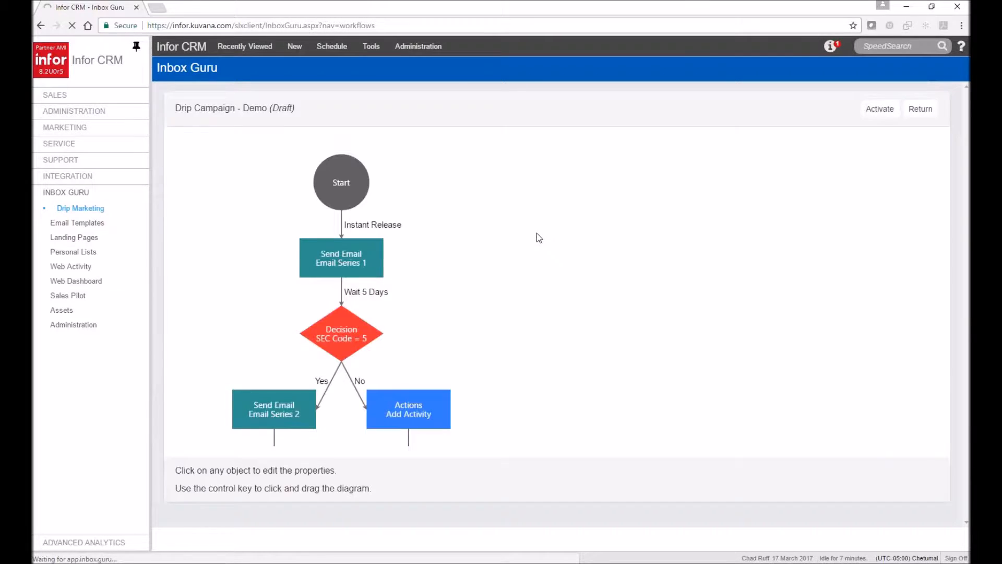
scroll(536, 233, "down", 7)
scroll(543, 274, "up", 7)
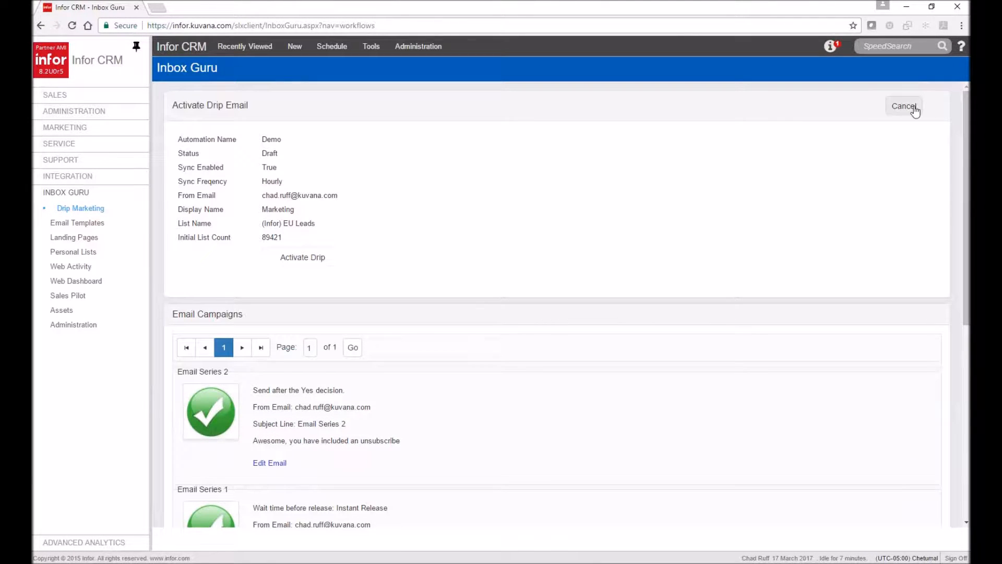
left_click(915, 108)
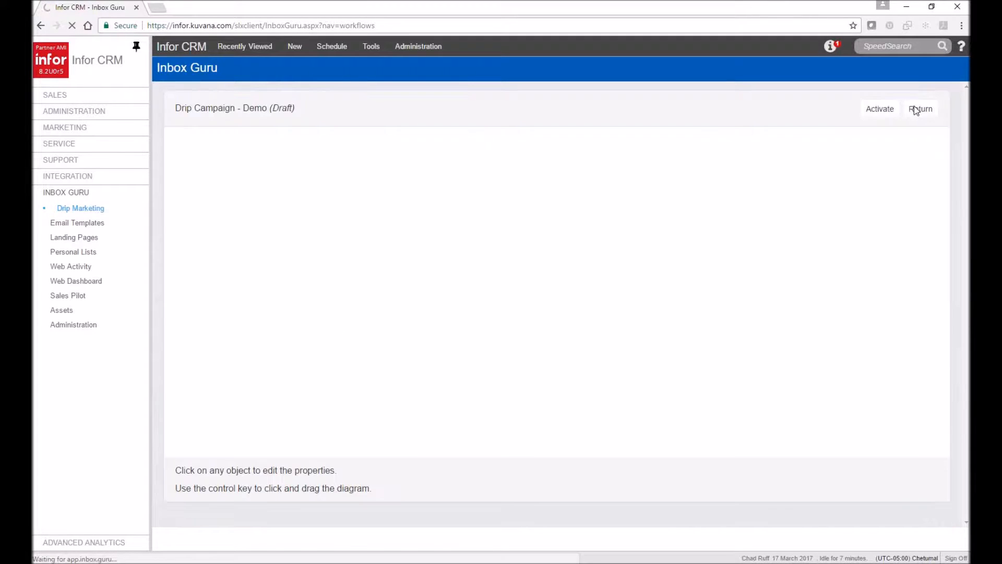
left_click_drag(457, 331, 470, 316)
- Open the "_Partner Demo - Decision Tree" drip campaign and examine its entire branching diagram
left_click(90, 209)
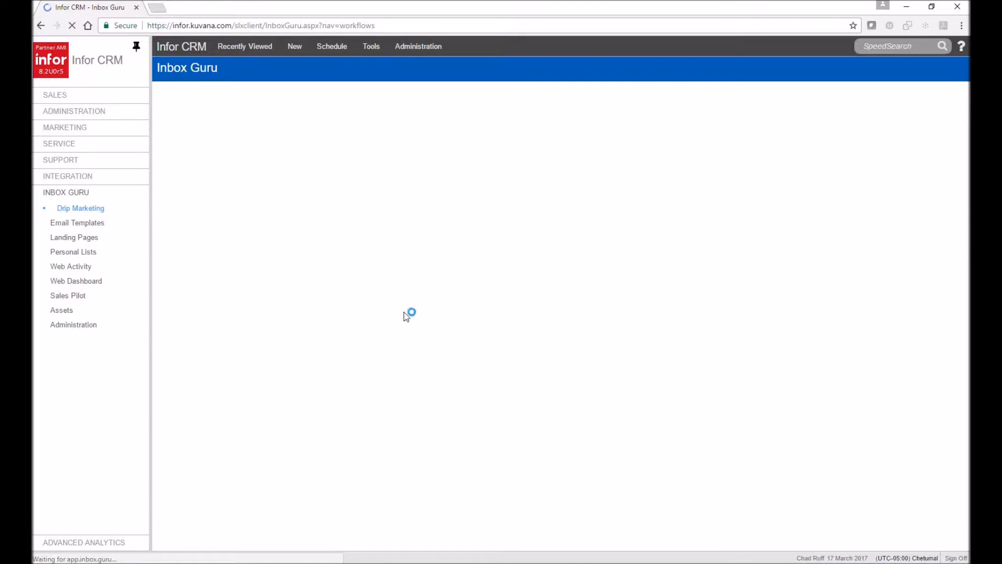
left_click(315, 305)
left_click(337, 287)
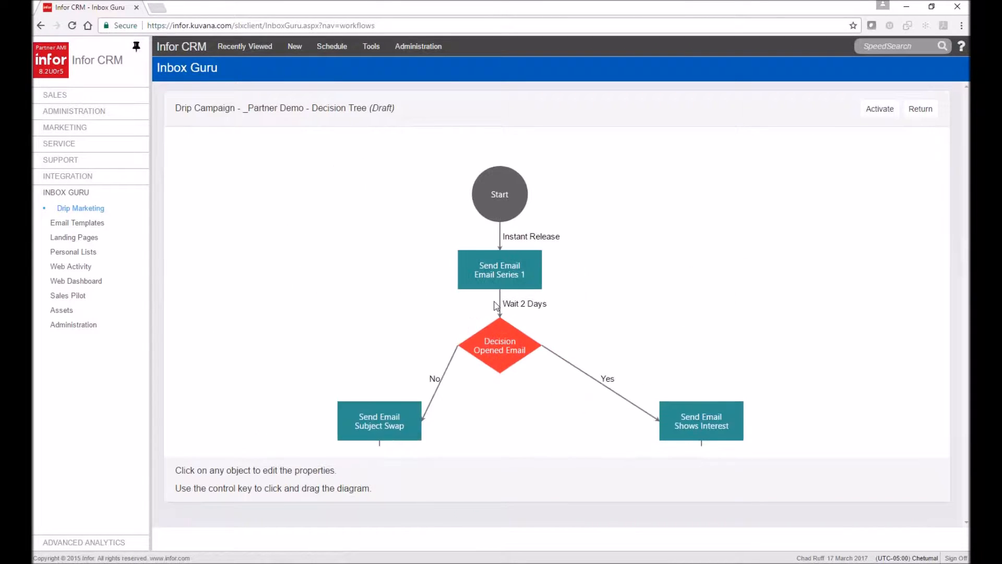
scroll(495, 304, "down", 5)
left_click_drag(497, 380, 498, 286)
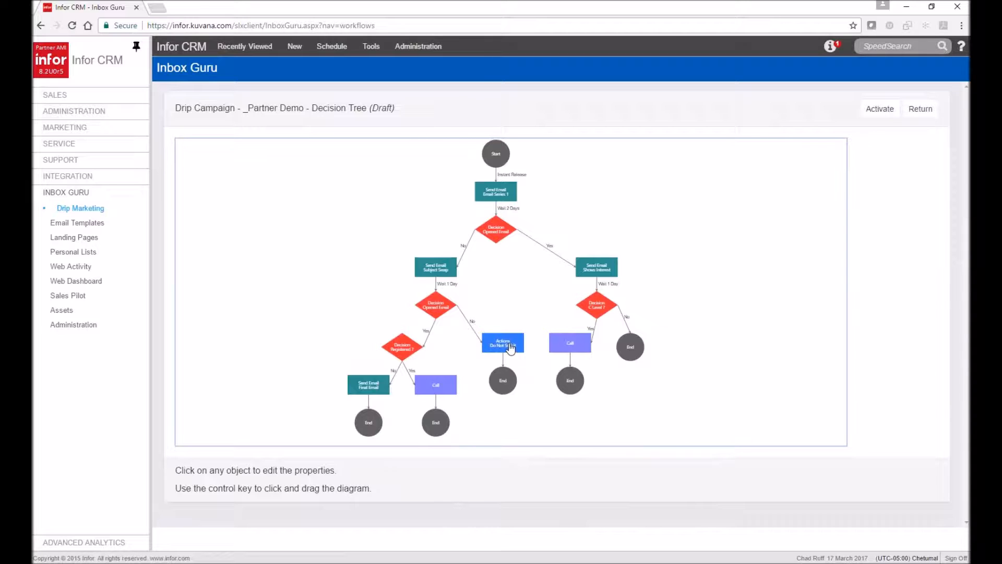
- Open the "_Partner Demo - EU Mailing List" drip campaign for editing
left_click(84, 209)
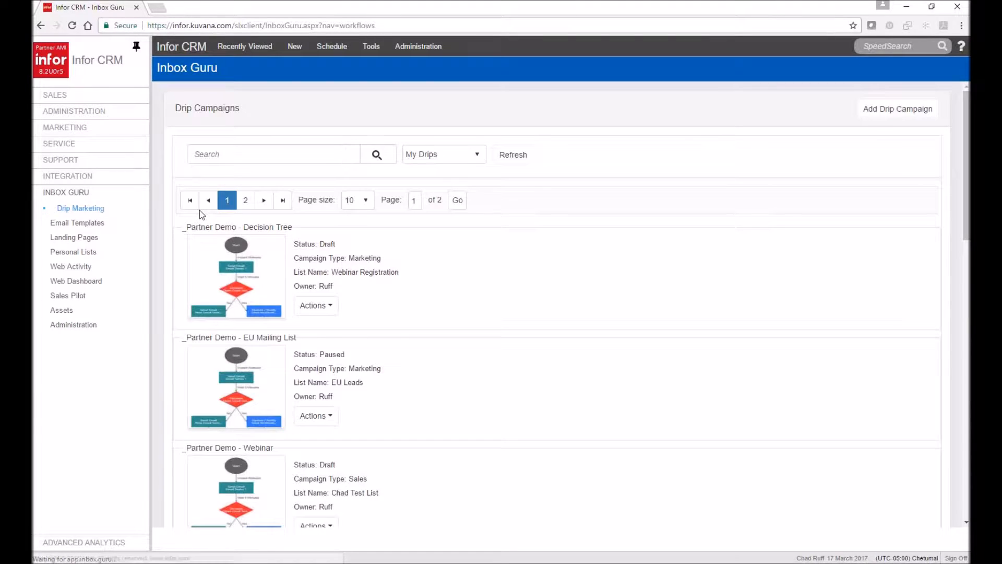
left_click(340, 417)
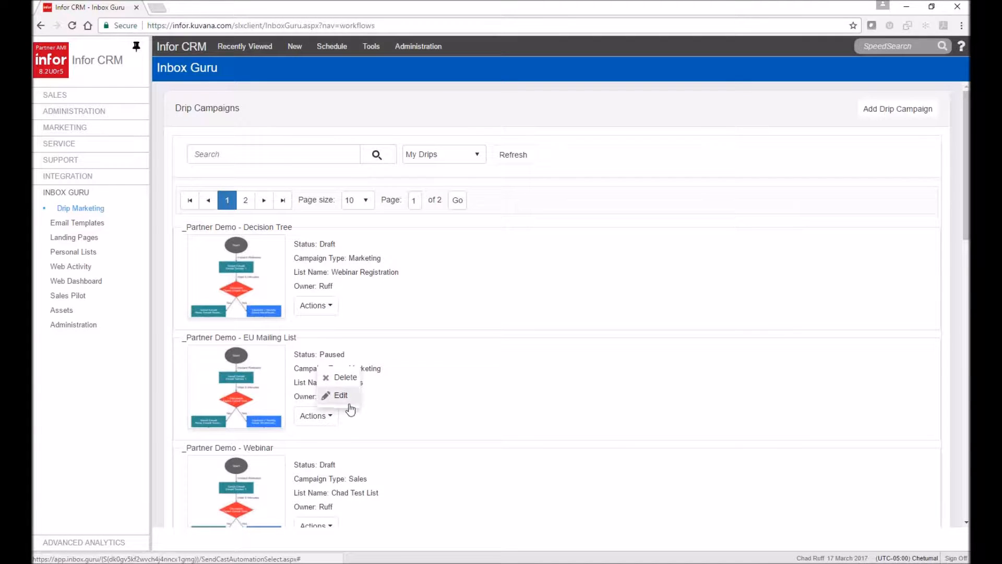
left_click(341, 396)
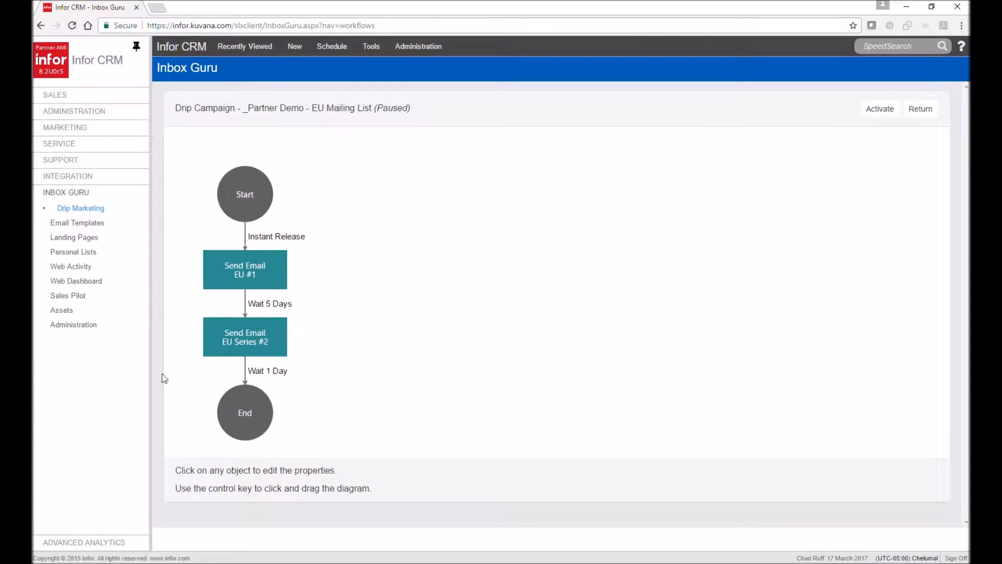
- Open the content of the first email, EU #1, for editing
left_click(245, 271)
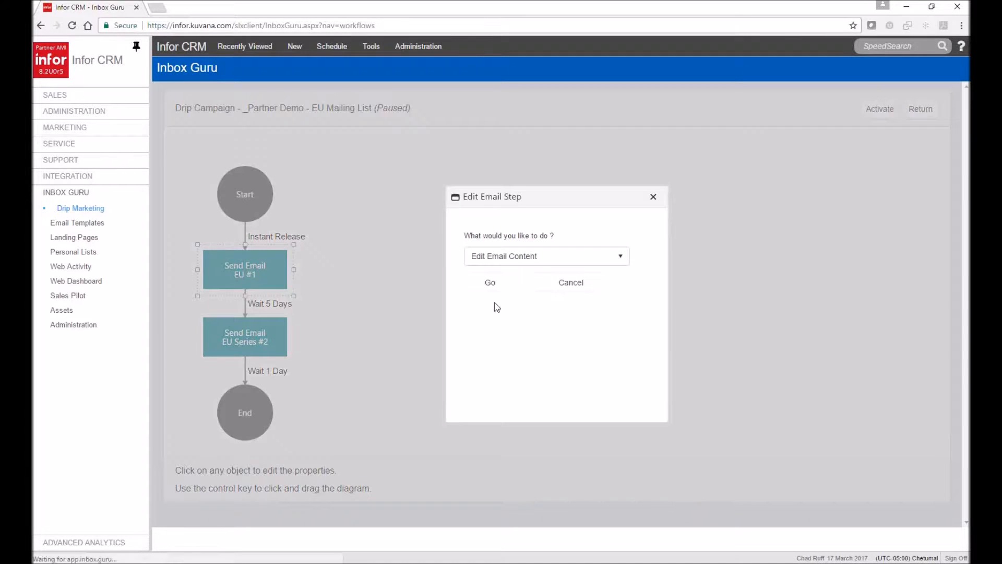
left_click(601, 256)
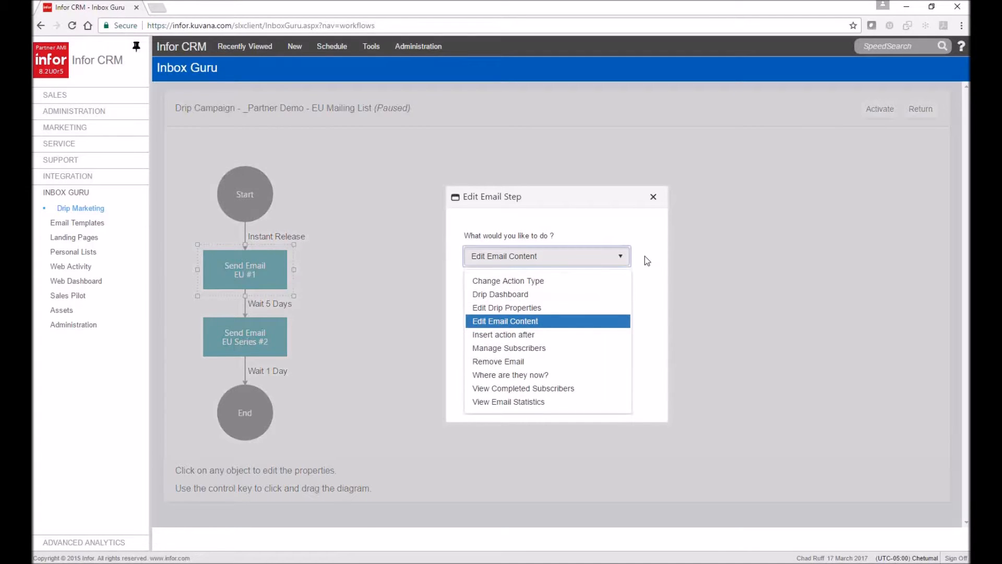
left_click(644, 255)
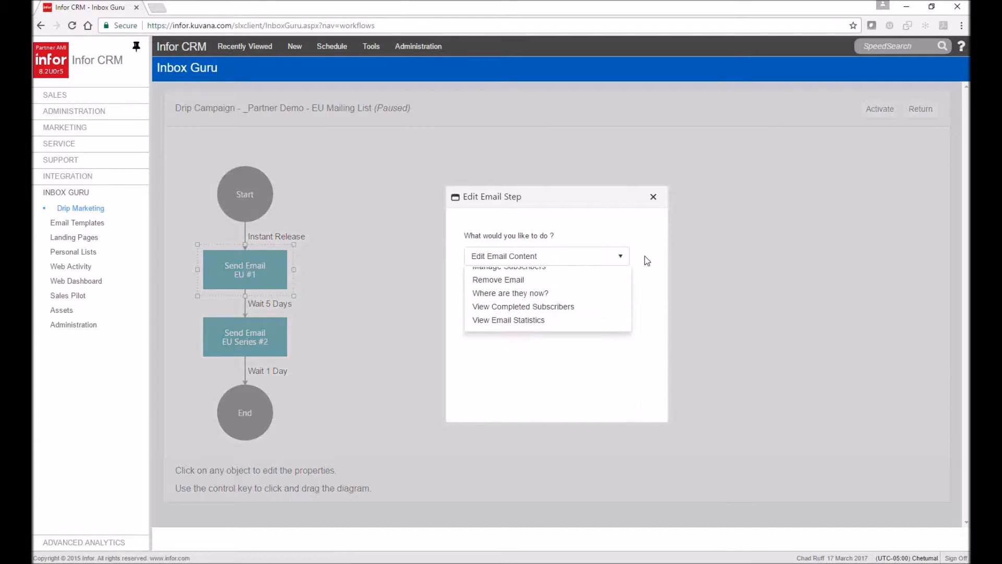
left_click(498, 283)
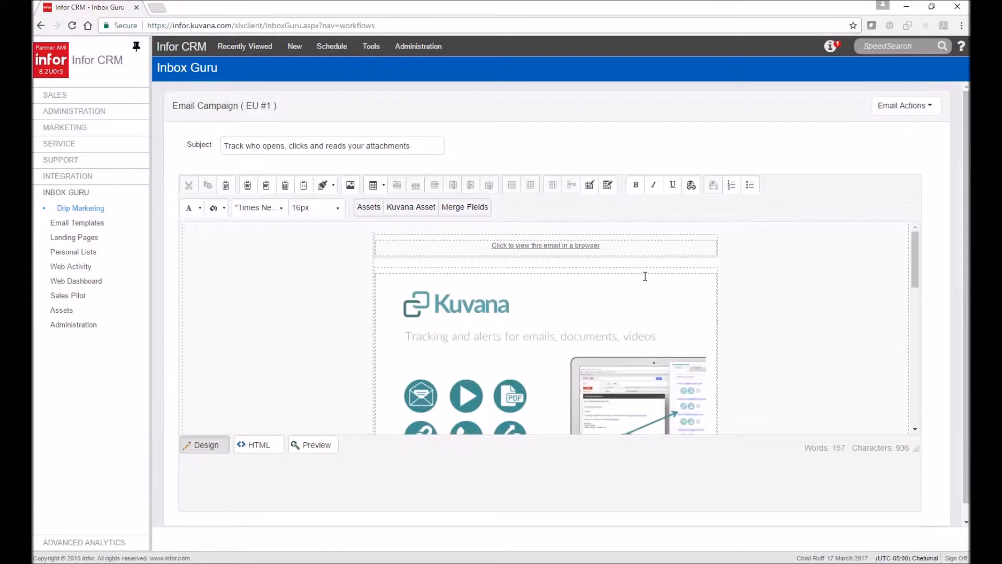
- Delete the first-name merge field below the "Kuvana for Outlook and Chrome" heading
scroll(645, 276, "down", 5)
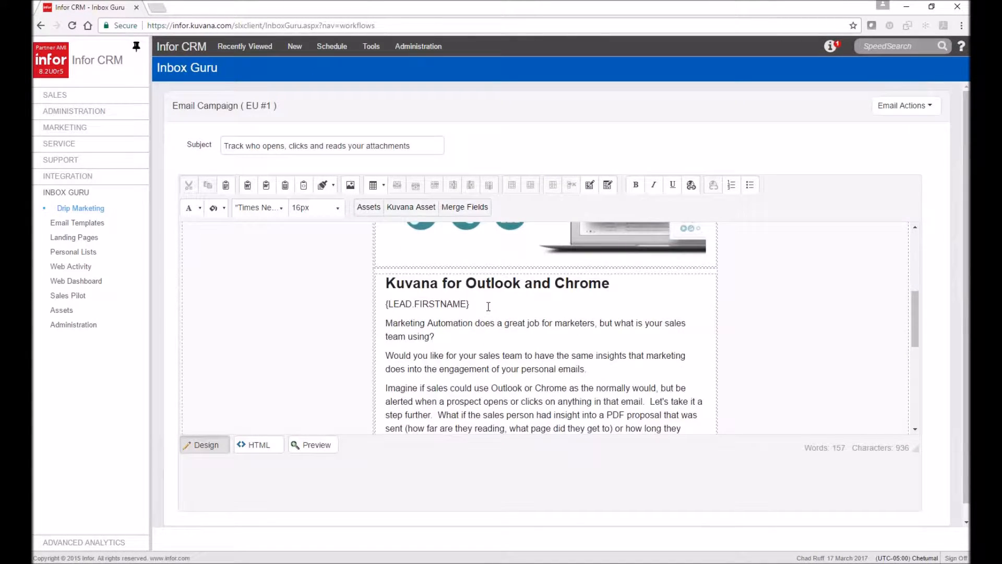
left_click(488, 307)
key("shift+Home")
key("BackSpace")
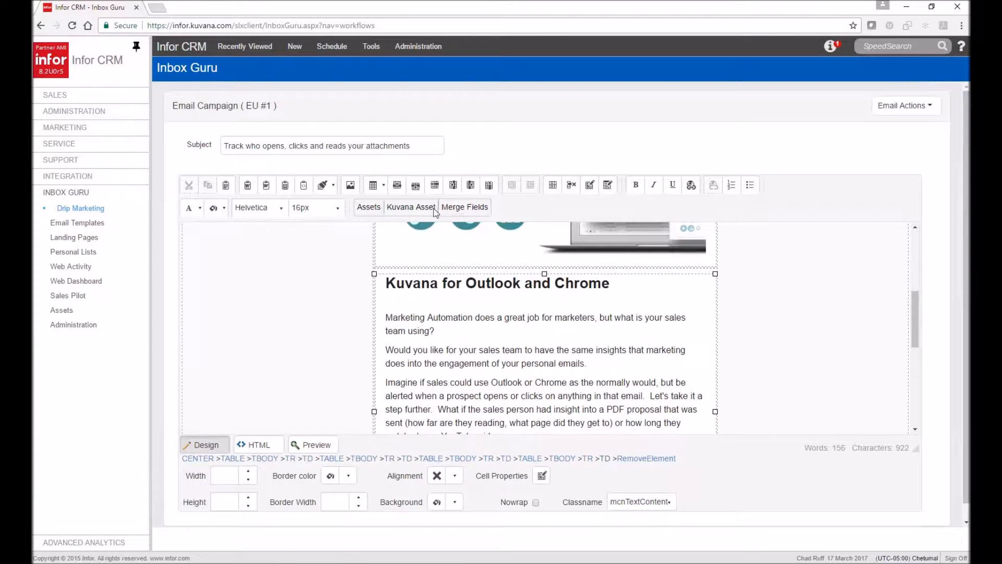
- Insert the Lead.FirstName merge field on the empty greeting line and put "Dear" in front of it
left_click(464, 209)
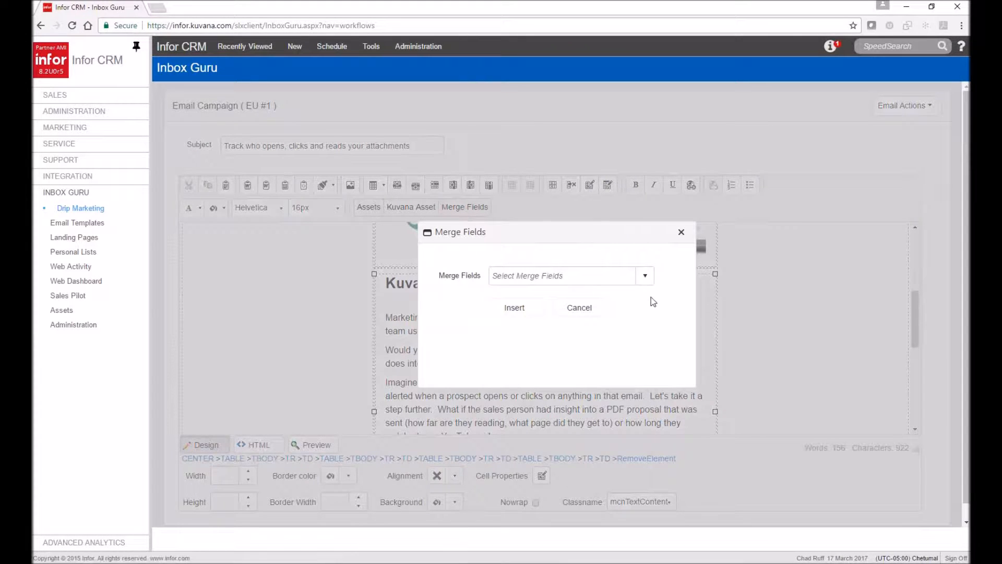
left_click(645, 276)
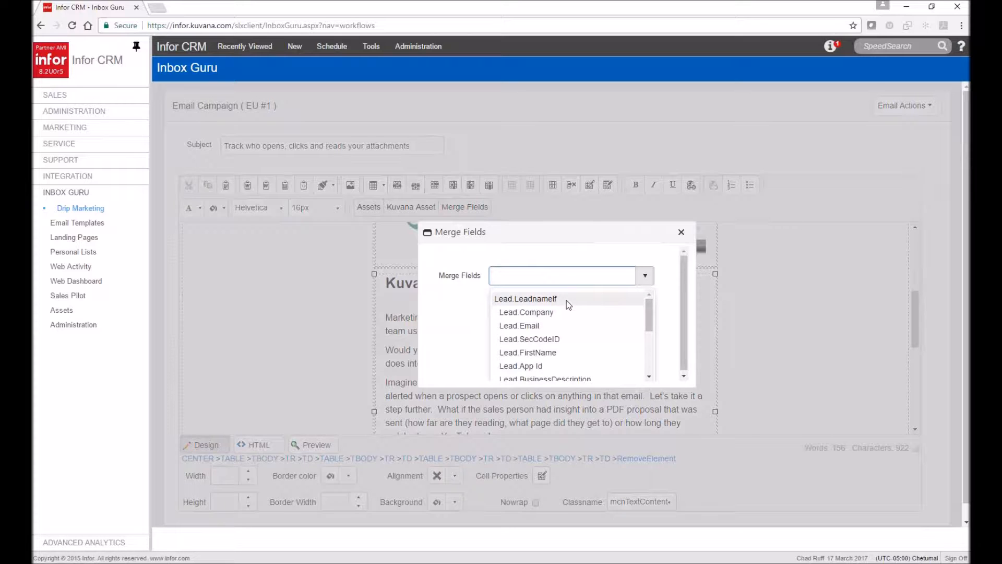
left_click(566, 352)
left_click(517, 306)
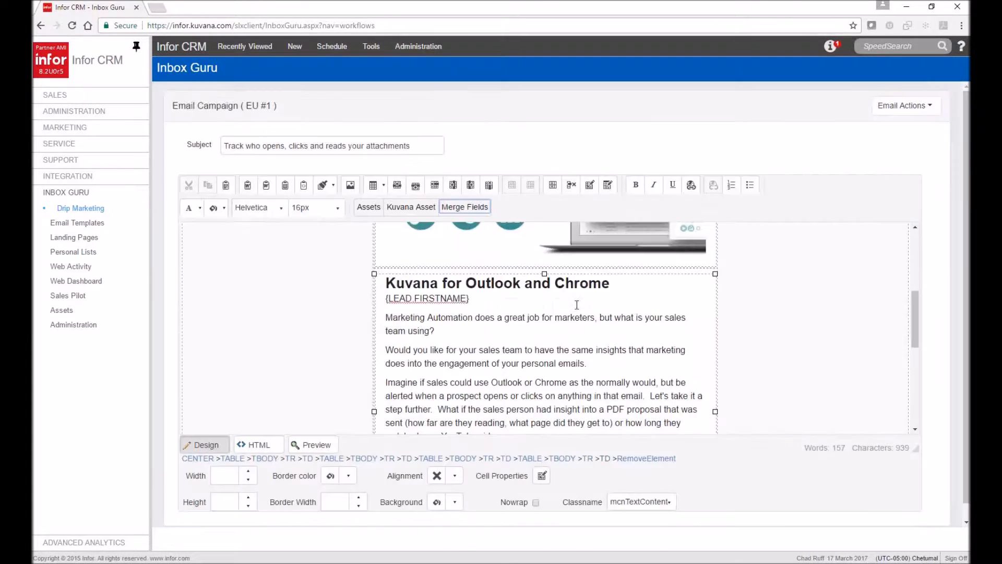
left_click(387, 301)
type("Dear")
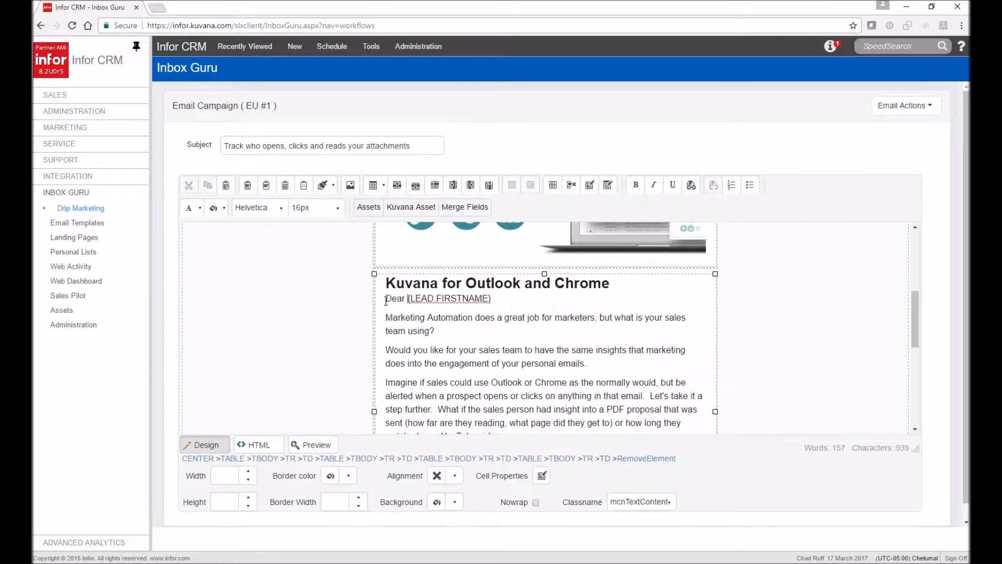
scroll(672, 342, "up", 2)
scroll(672, 342, "down", 2)
double_click(670, 349)
left_click(691, 183)
left_click(583, 236)
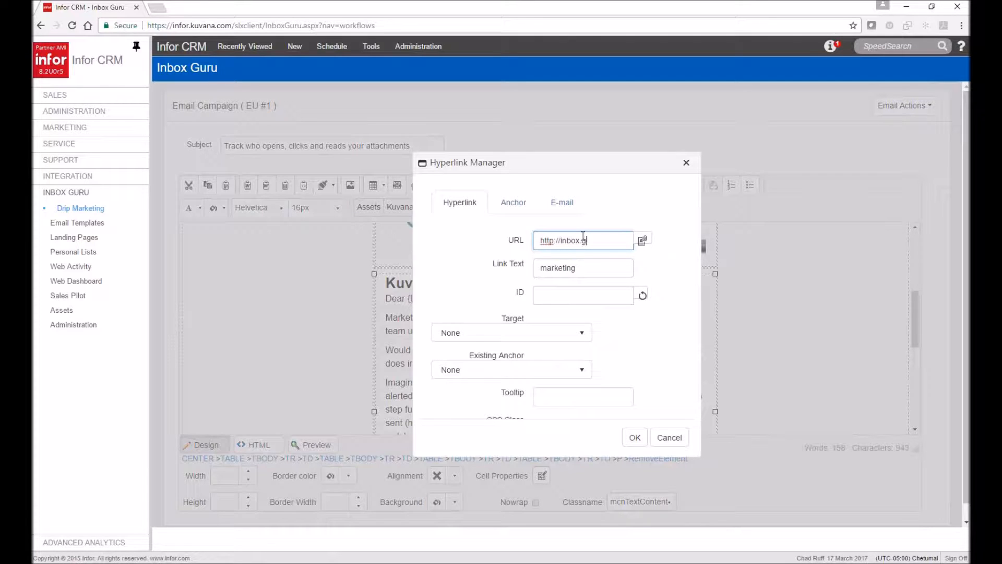
type("inbox.guru")
left_click(634, 437)
left_click(673, 368)
- Import the Mailchimp template "Welcome 3, Day 6 - Outlook" into the EU #1 email, finding it by searching for "outloo"
scroll(588, 322, "down", 3)
scroll(588, 322, "up", 5)
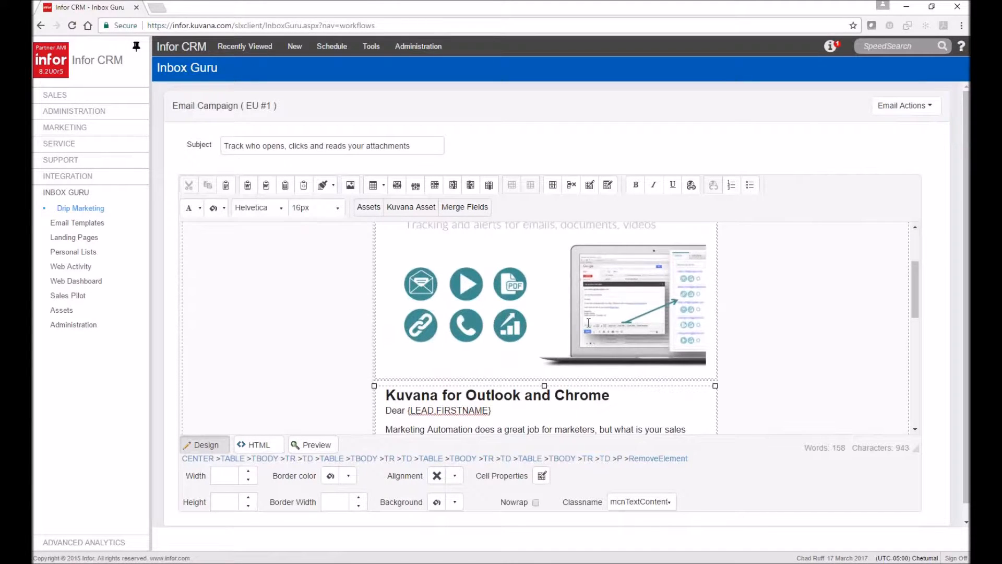
scroll(589, 322, "up", 3)
left_click(903, 105)
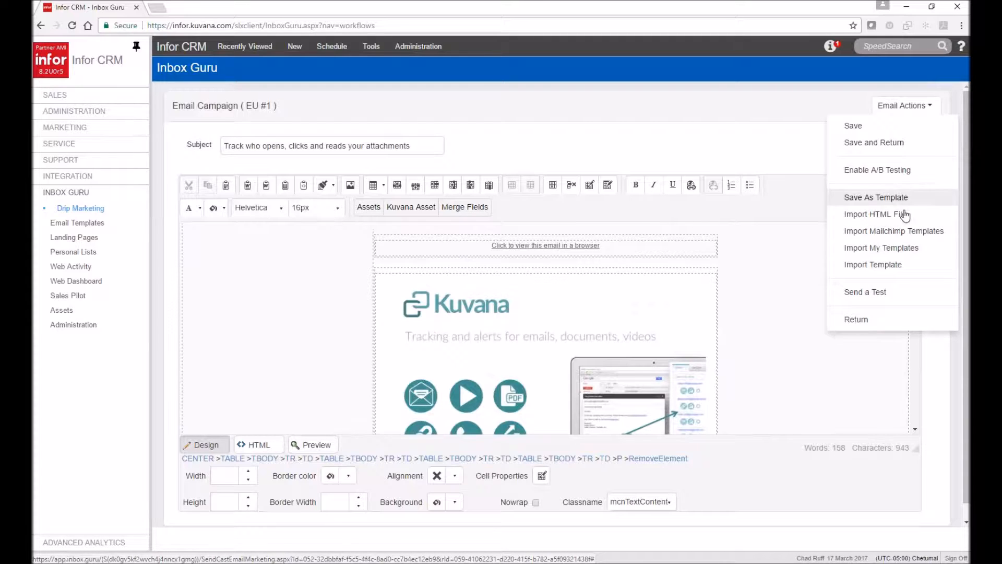
left_click(933, 234)
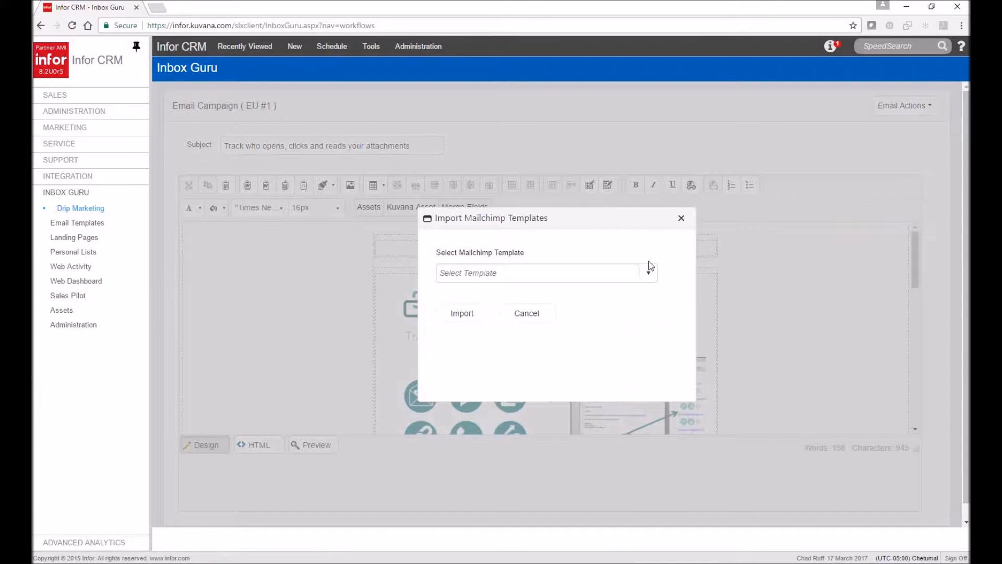
left_click(649, 269)
scroll(652, 292, "down", 2)
scroll(653, 293, "up", 3)
type("outloo")
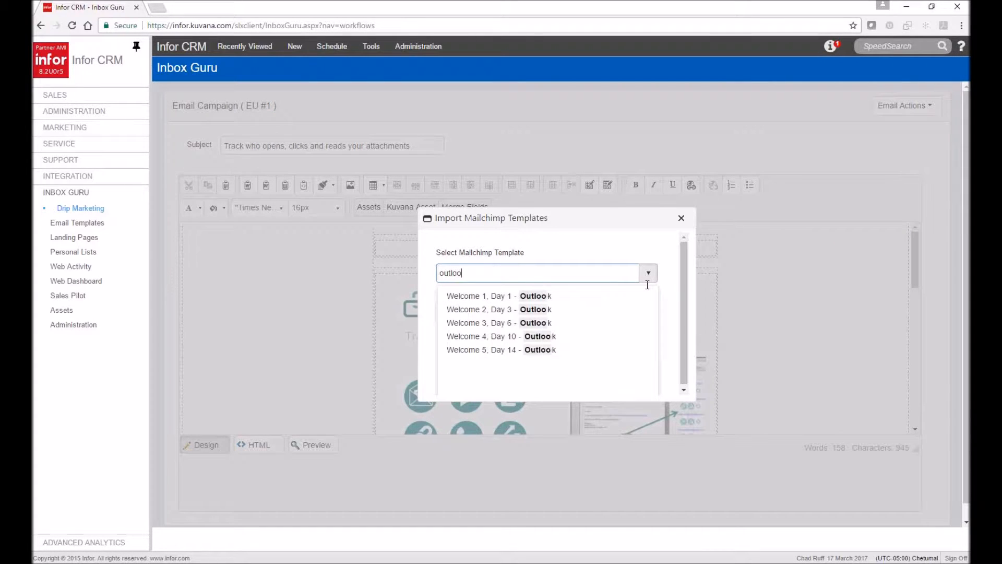
left_click(546, 326)
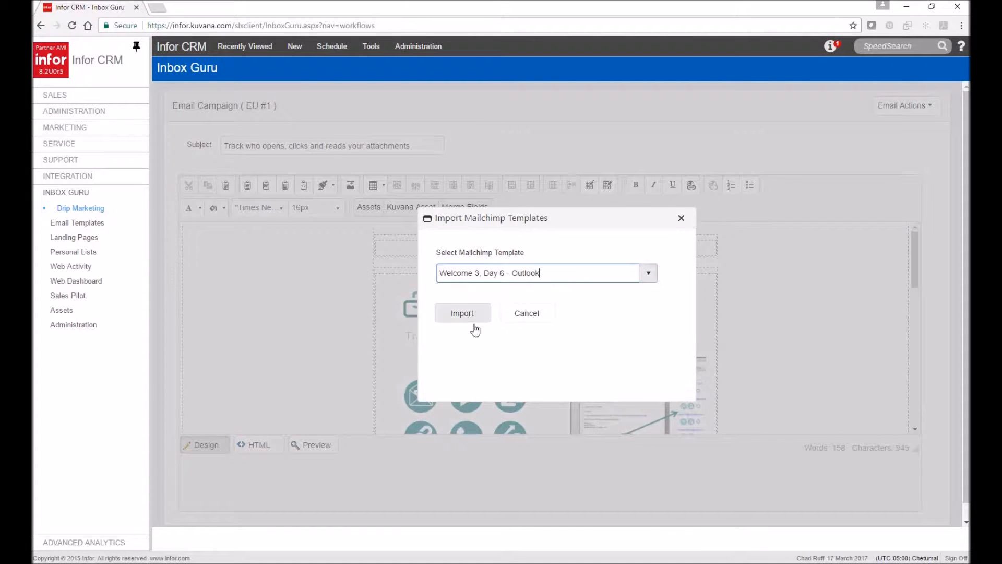
left_click(462, 313)
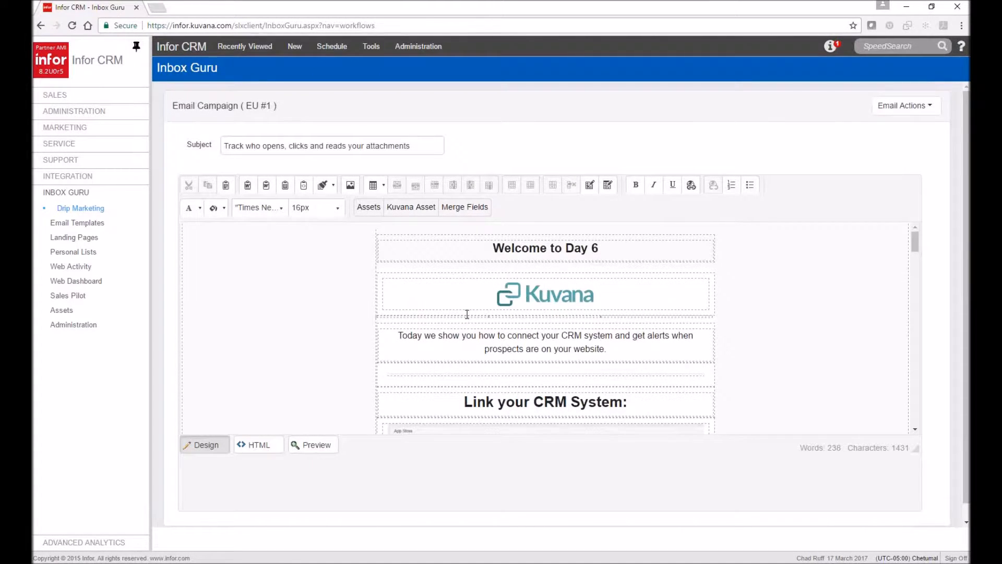
- Add a greeting line above the "Today we show you" paragraph with "Dear" followed by the Lead.FirstName merge field
scroll(467, 313, "down", 5)
scroll(600, 313, "up", 4)
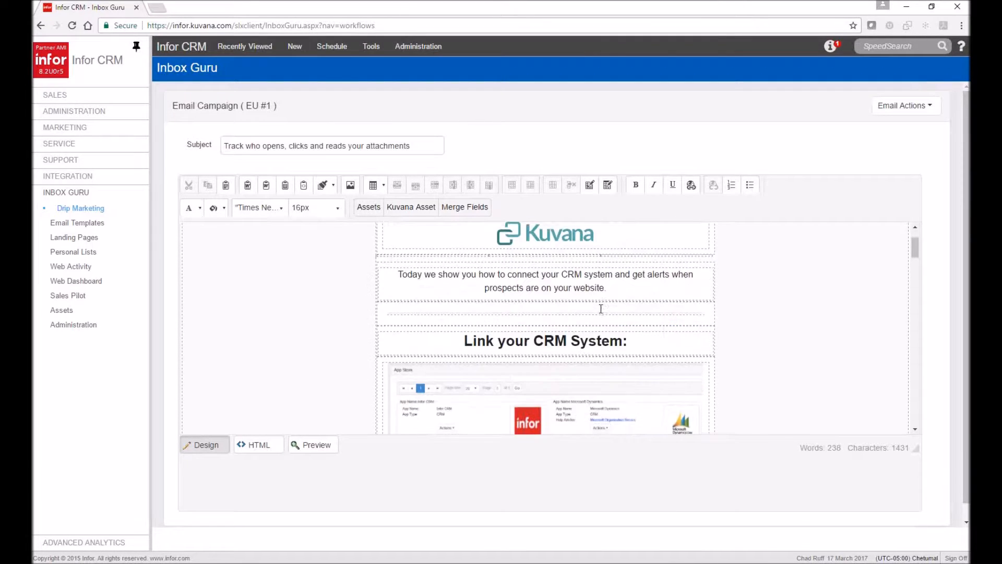
left_click(622, 293)
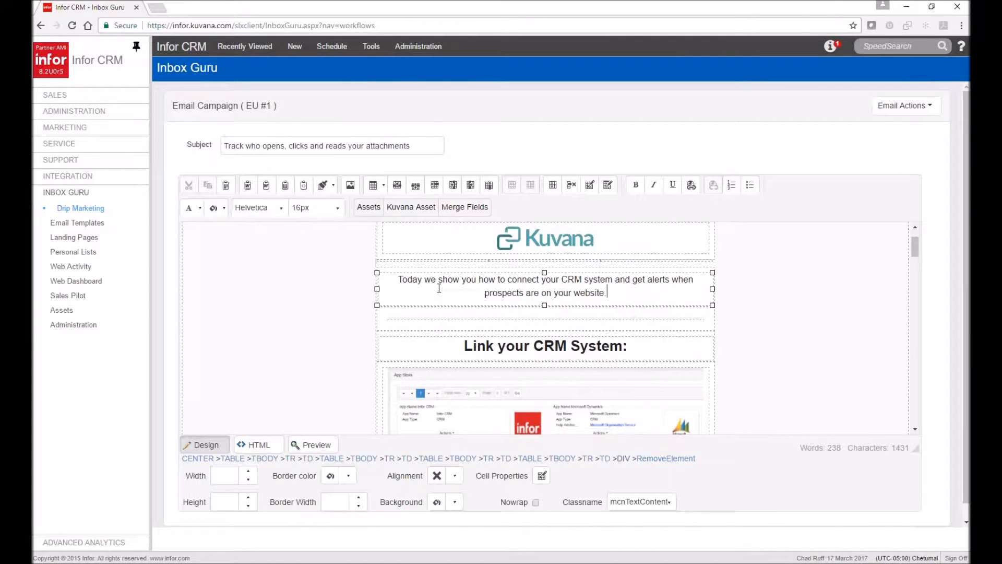
key("Return")
key("Up")
type("De")
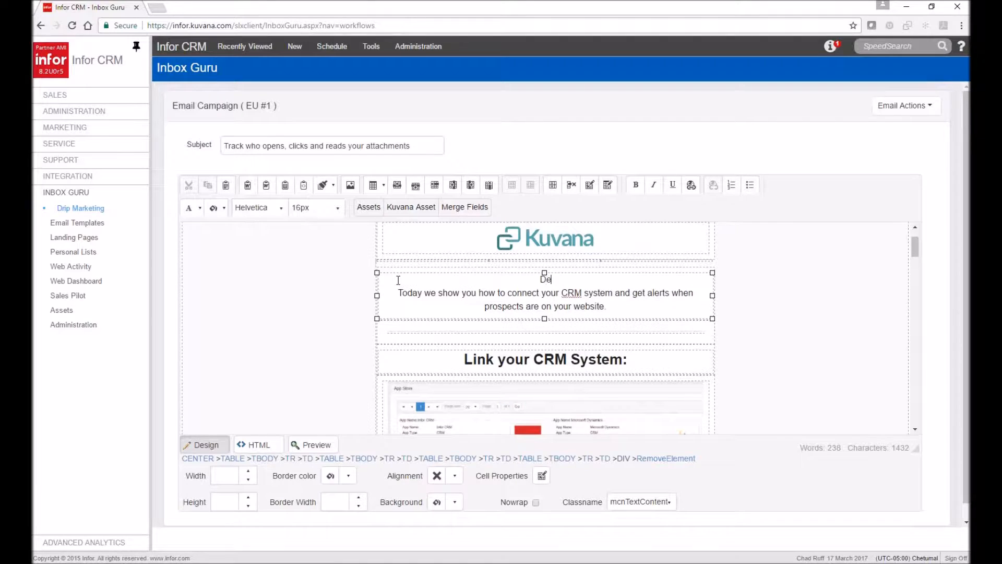
type("ar")
left_click(464, 208)
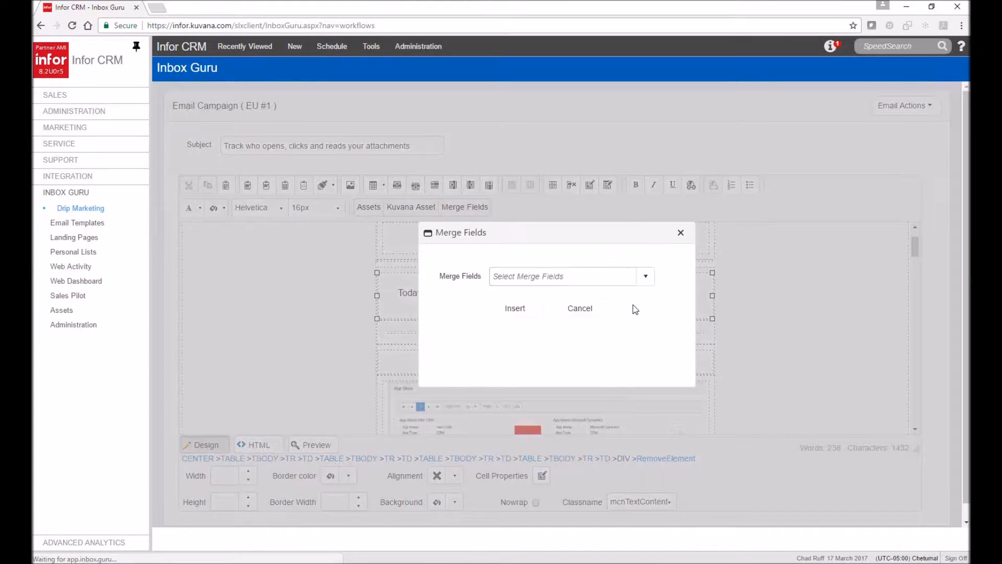
left_click(646, 276)
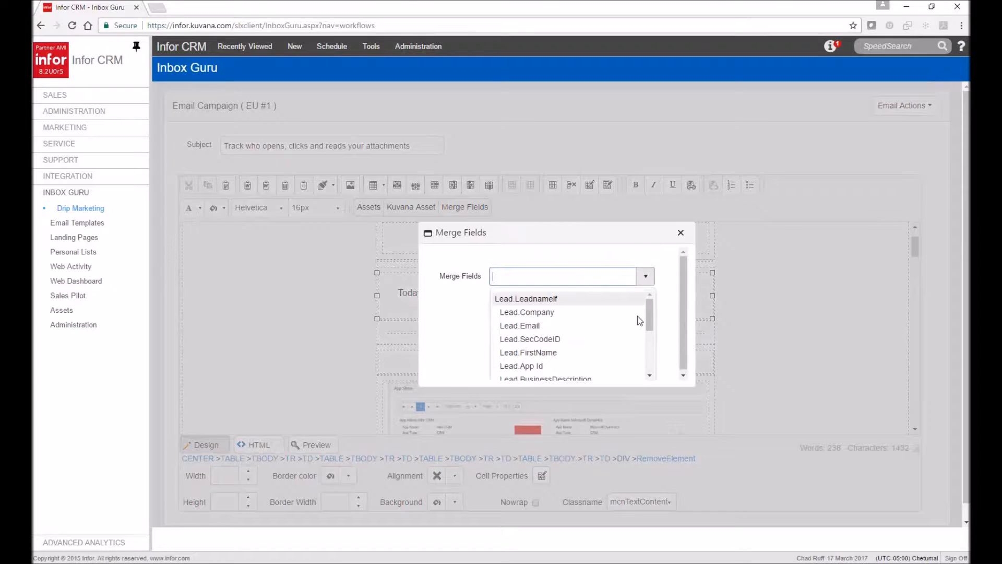
left_click(558, 354)
left_click(515, 309)
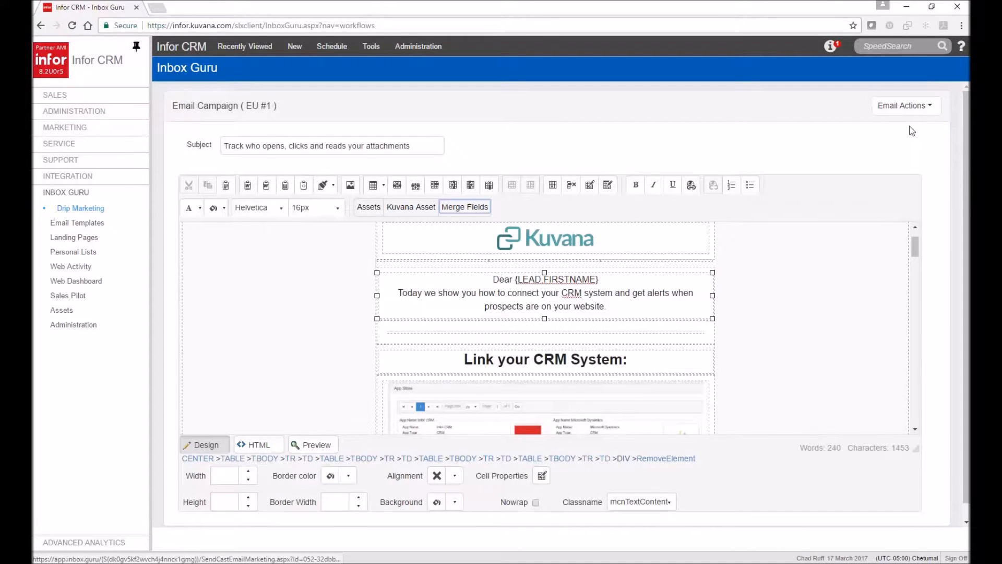
- Save the edited email as a template named "Demo from Mailchimp"
left_click(908, 111)
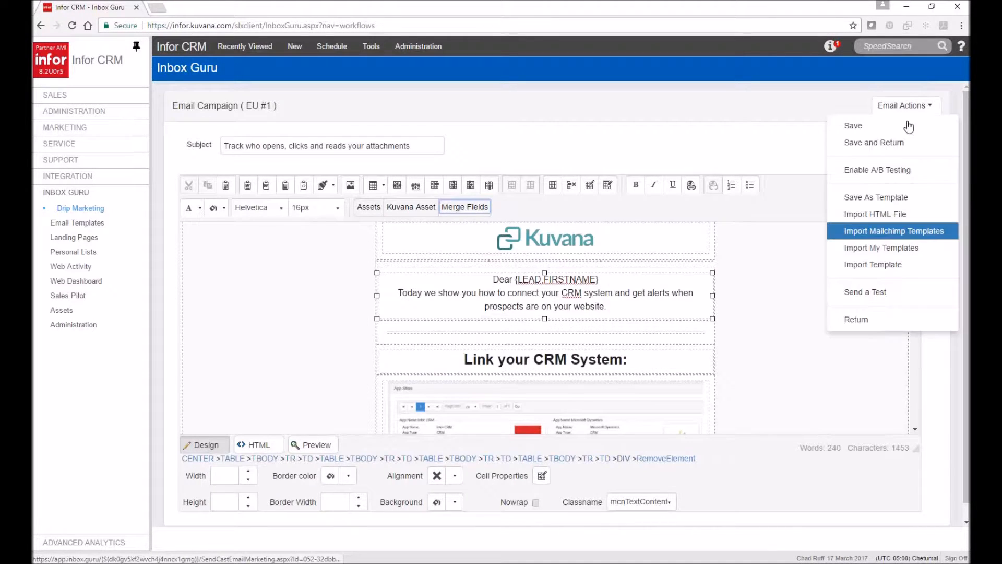
left_click(906, 198)
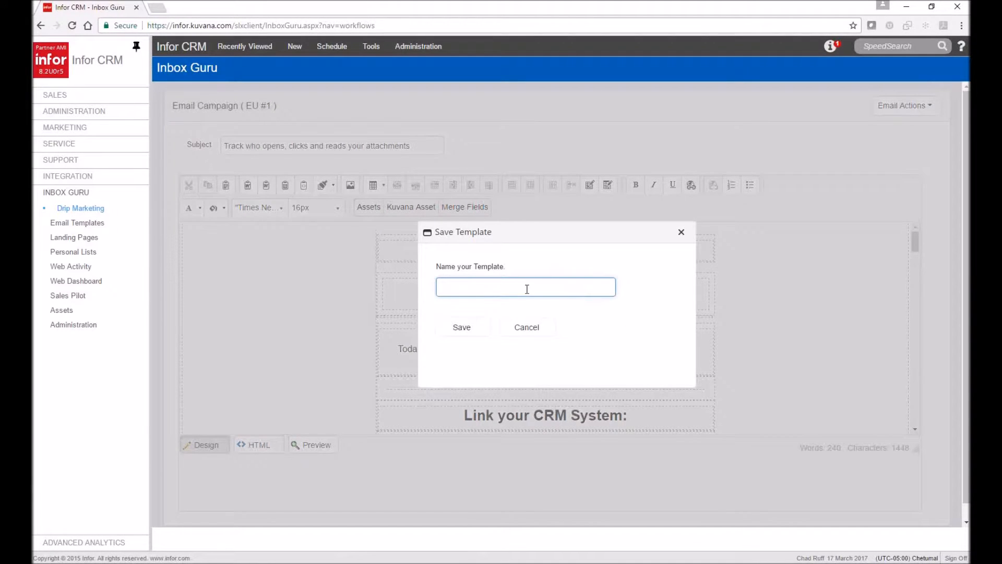
type("Demo from Mailchimp")
left_click(462, 328)
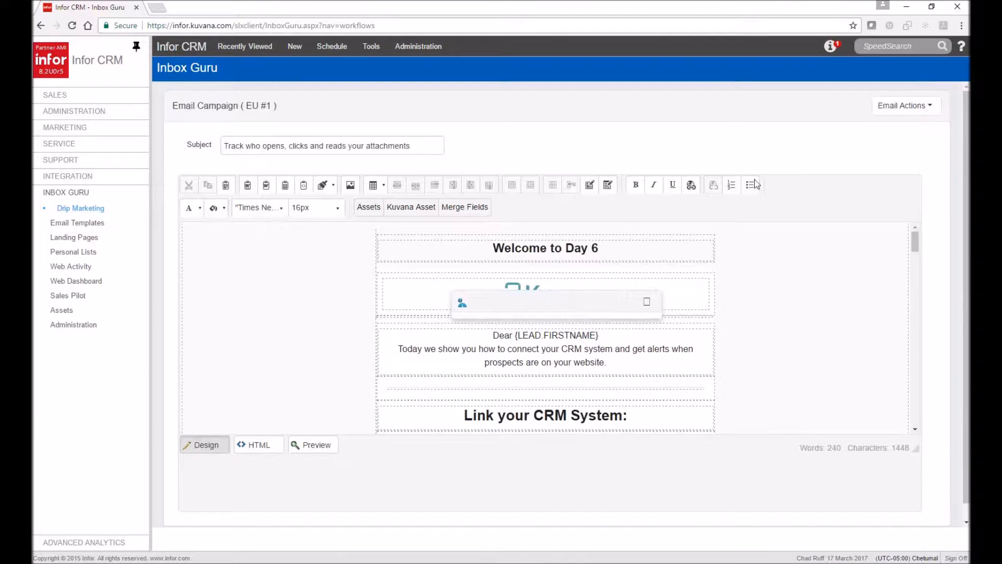
- Review the recipient and Test Merge Fields settings for sending a test email, and close them without sending
left_click(904, 110)
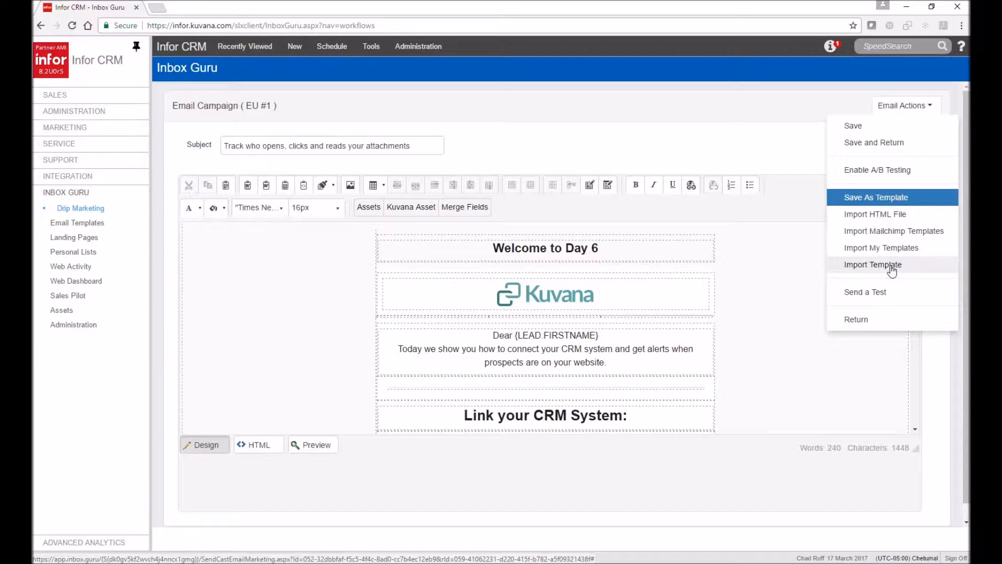
left_click(870, 292)
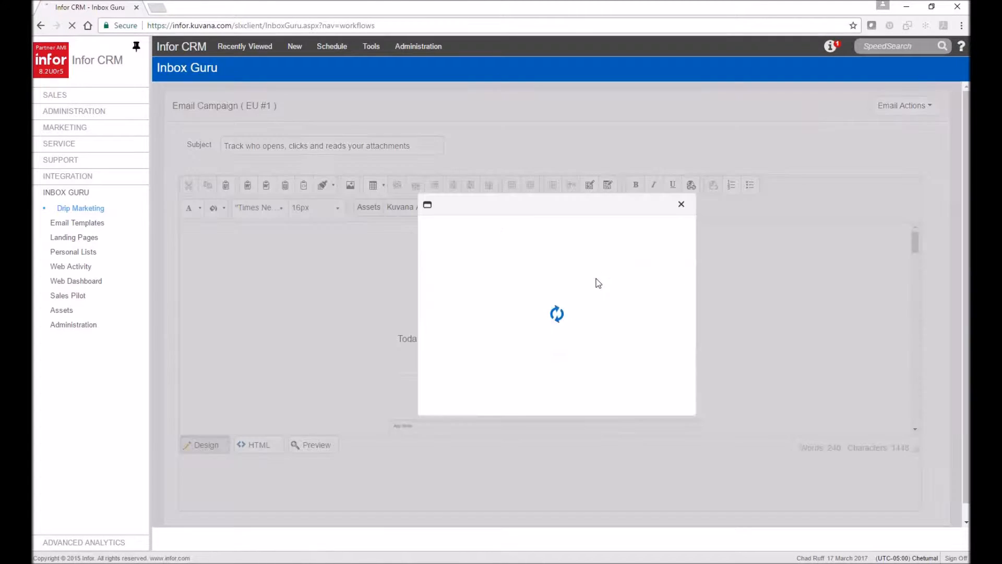
left_click_drag(537, 260, 425, 259)
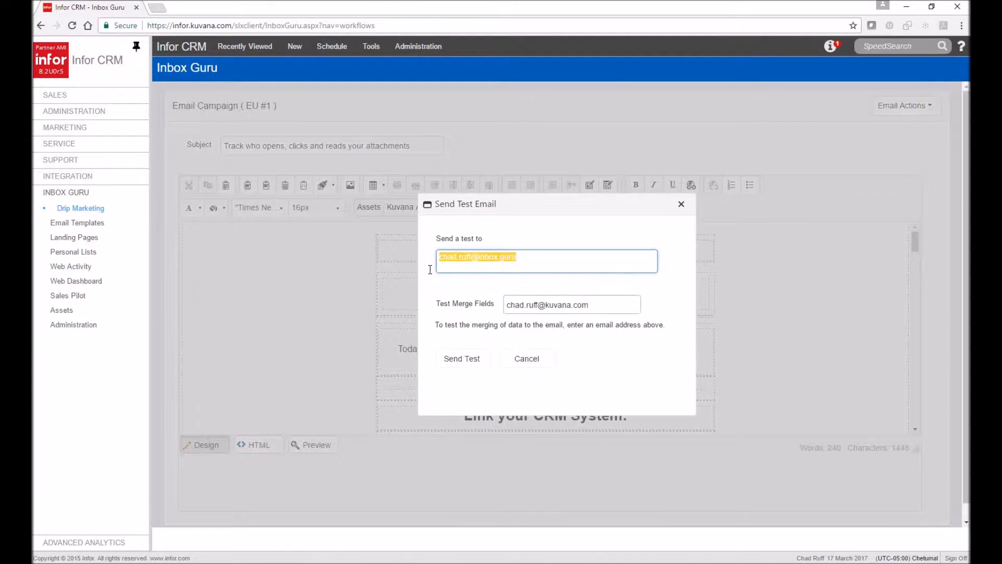
left_click(583, 305)
left_click_drag(583, 304, 501, 304)
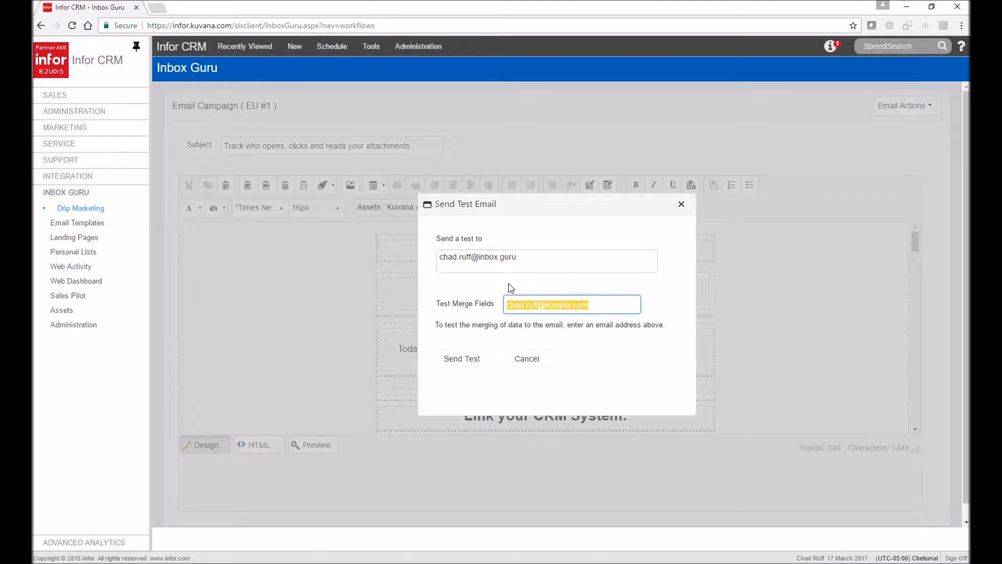
left_click(604, 308)
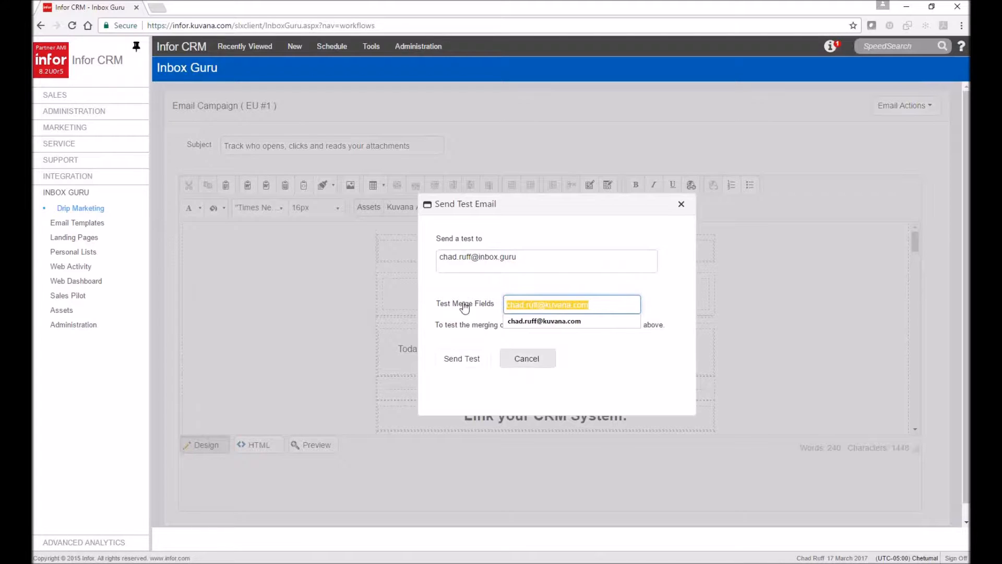
left_click(526, 359)
- Enable A/B testing for the EU #1 email and give its B version the subject "This is B email"
left_click(904, 106)
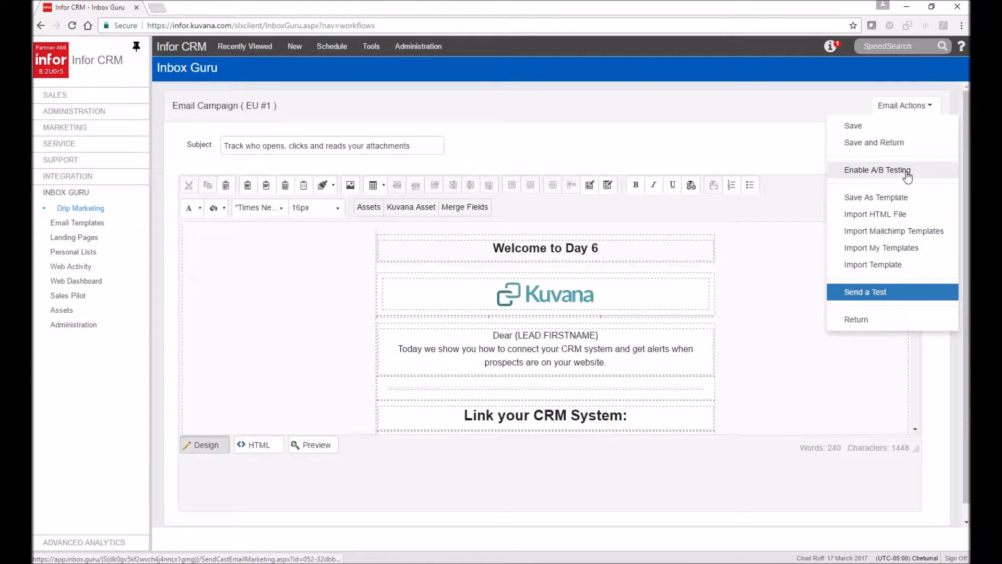
left_click(873, 172)
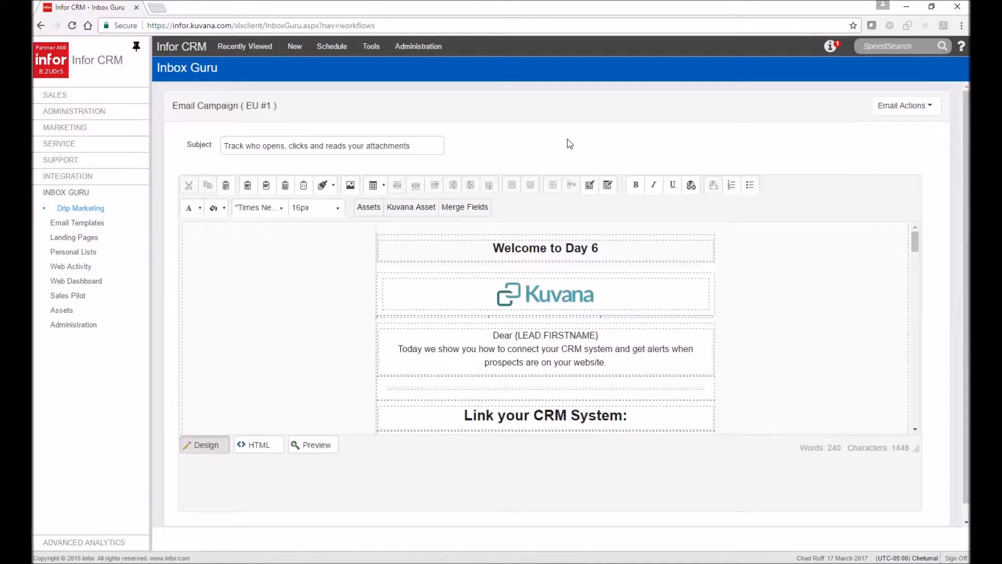
left_click(919, 107)
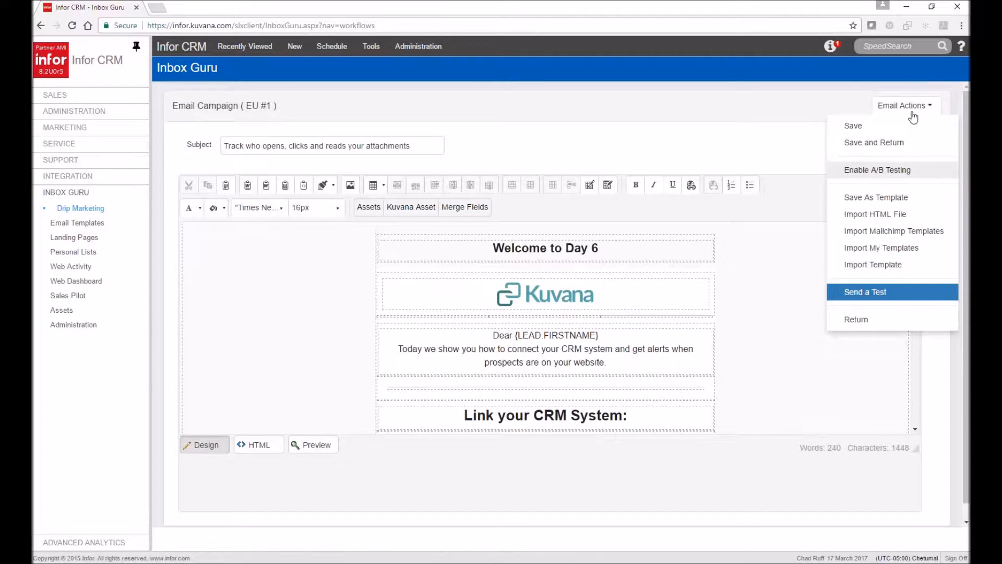
left_click(903, 172)
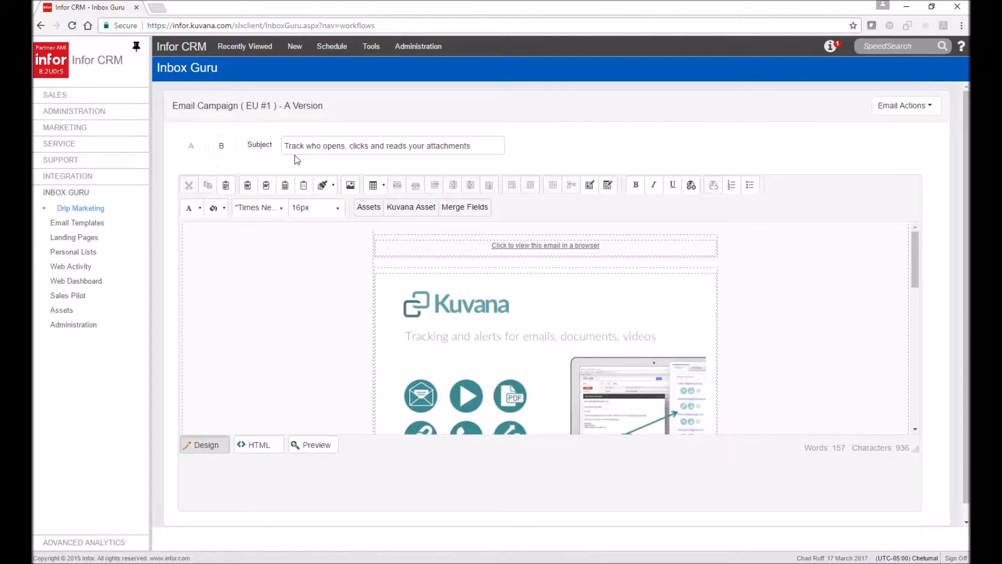
left_click(221, 148)
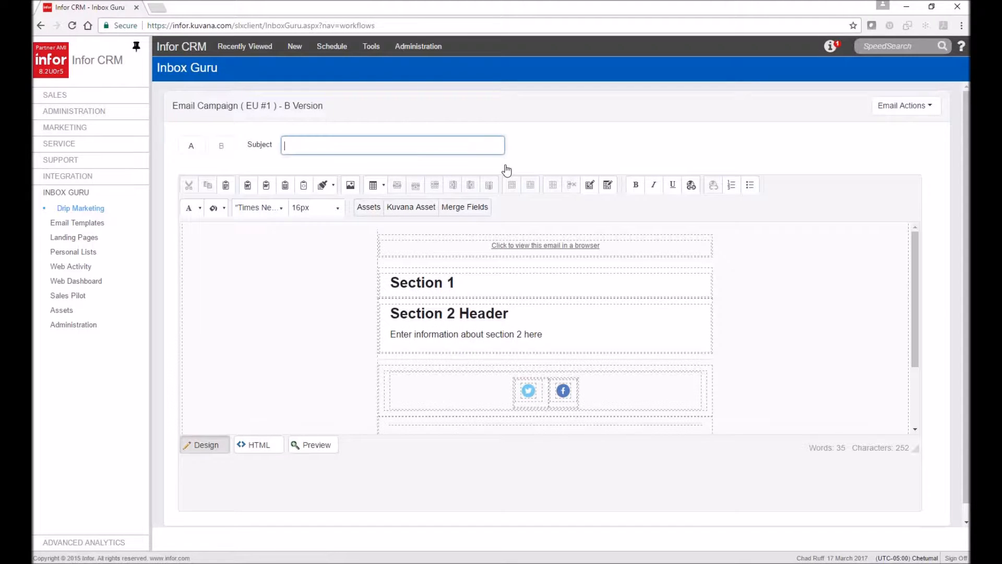
type("This is B email")
scroll(599, 333, "down", 2)
scroll(600, 333, "up", 2)
- Disable A/B testing for the EU #1 email
left_click(901, 106)
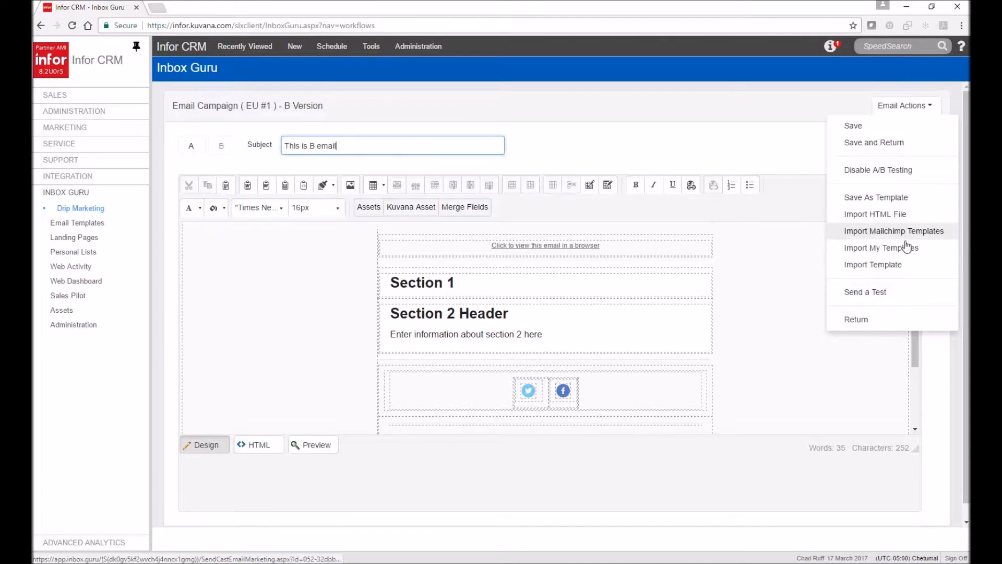
left_click(574, 332)
key("ctrl+a")
left_click(901, 106)
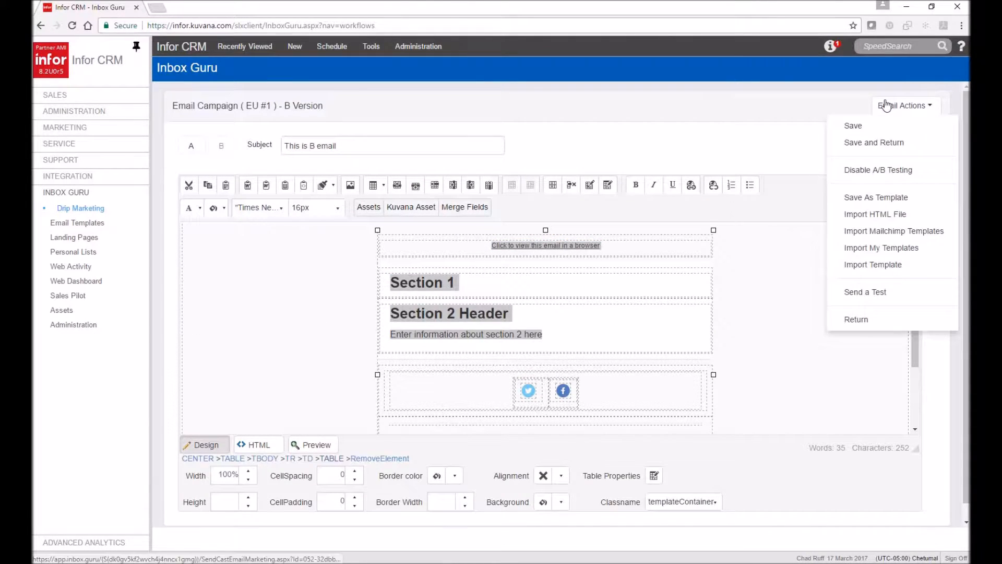
left_click(889, 171)
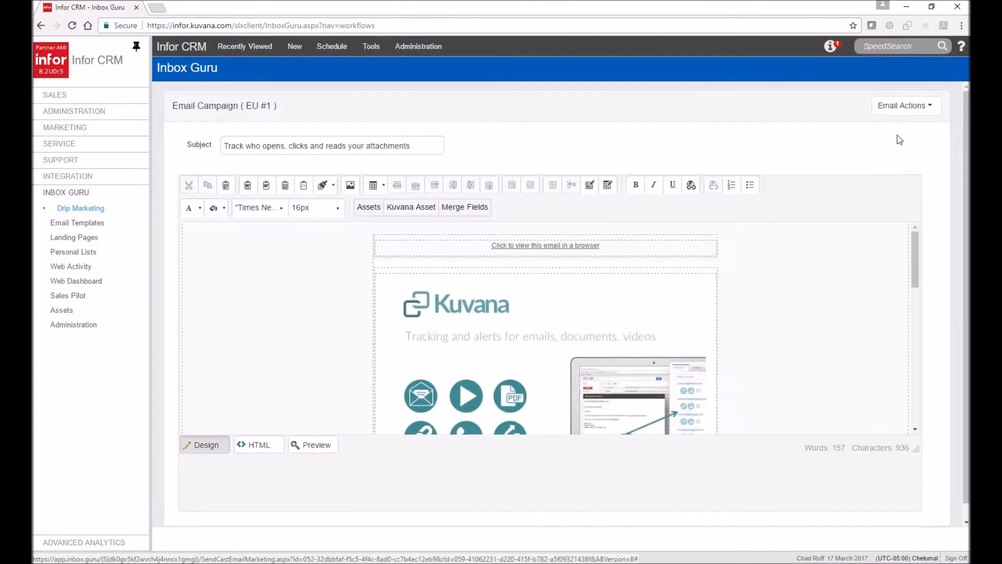
- Return to the drip campaign diagram without saving the email and open the statistics of the EU #1 email step
left_click(902, 106)
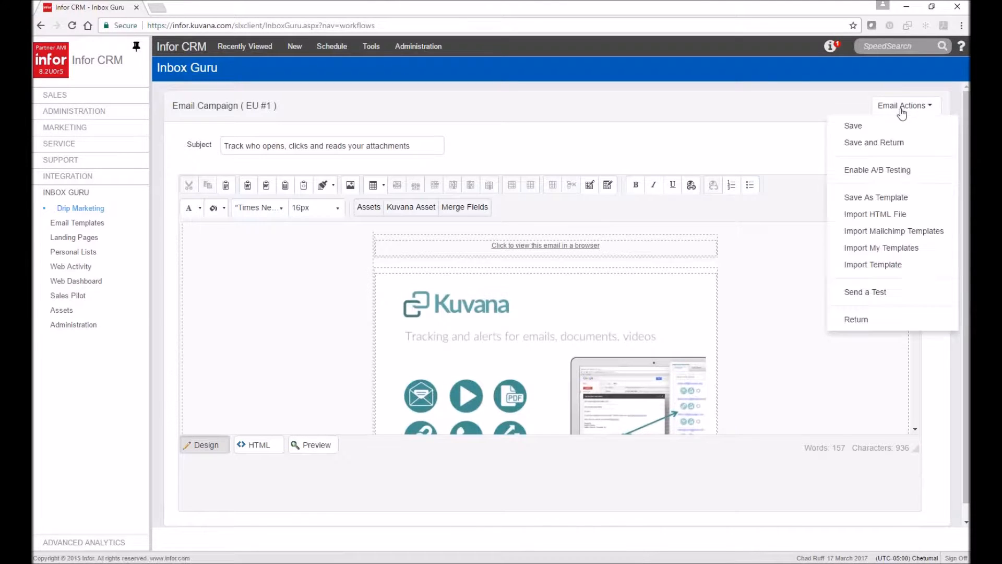
left_click(872, 317)
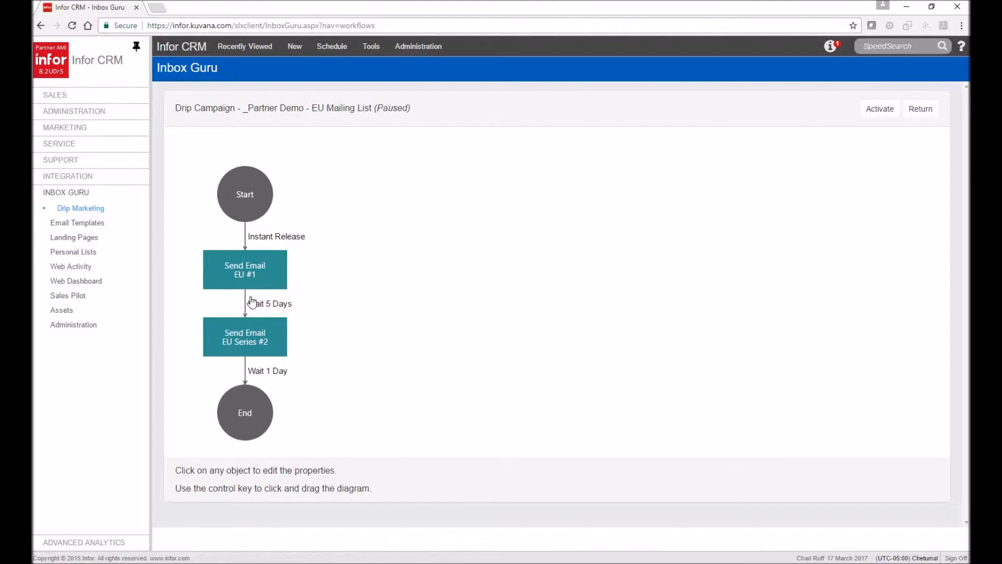
left_click(247, 269)
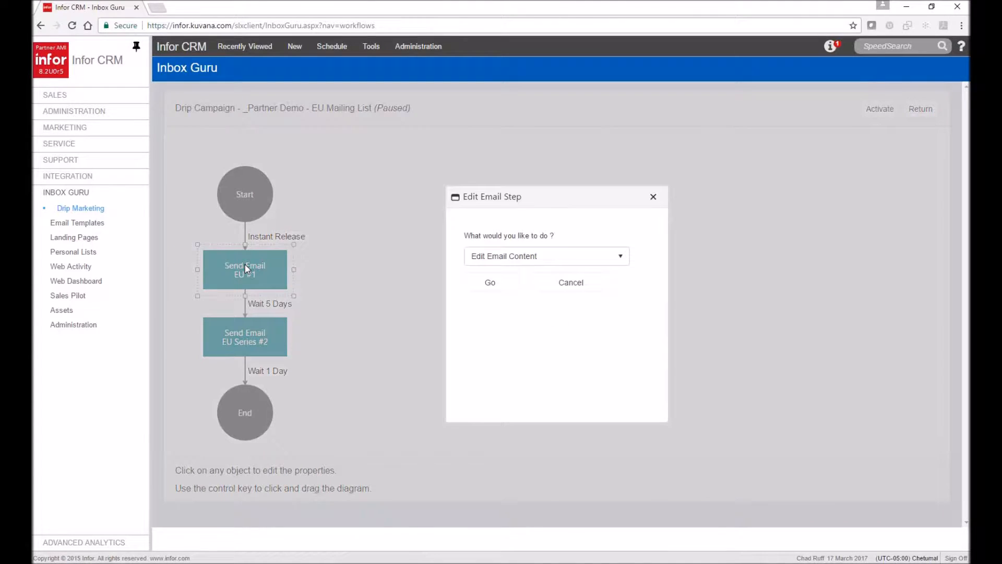
left_click(568, 261)
left_click(557, 402)
left_click(506, 294)
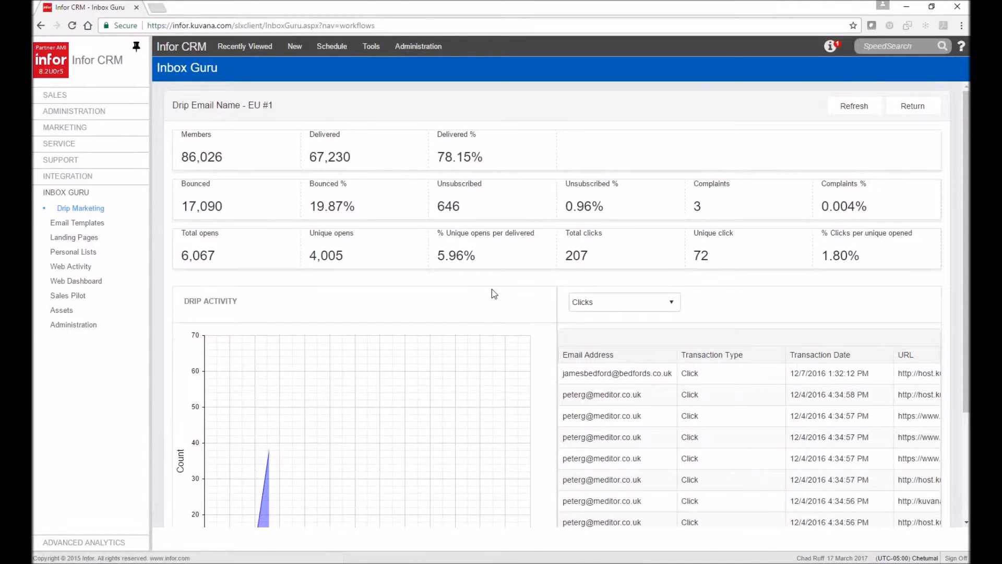
- Examine the EU #1 email's delivery, unsubscribe and click figures, the drip activity chart and the available transaction type filters
left_click_drag(183, 158, 221, 157)
left_click_drag(441, 207, 482, 207)
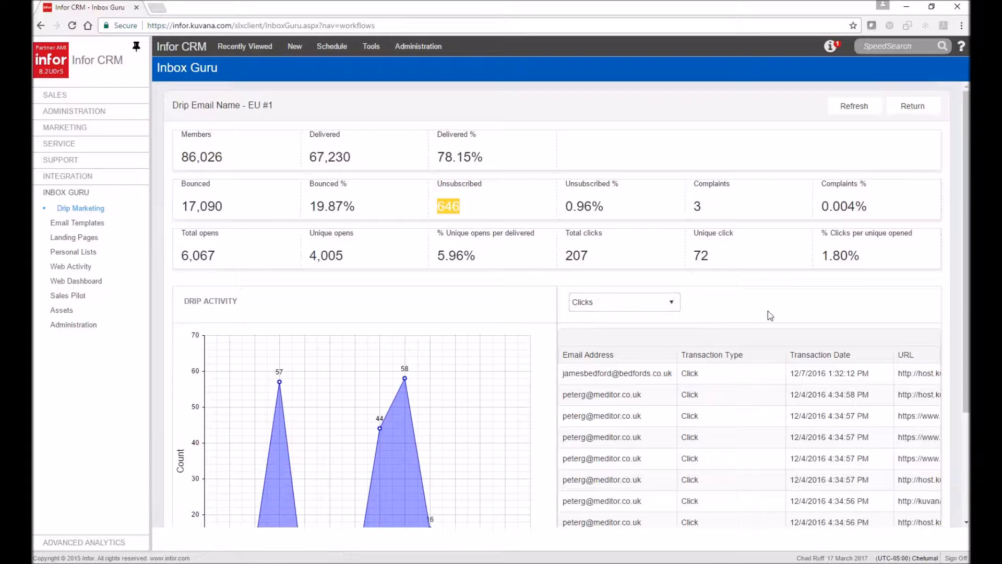
scroll(775, 303, "down", 3)
scroll(707, 255, "up", 1)
left_click(672, 212)
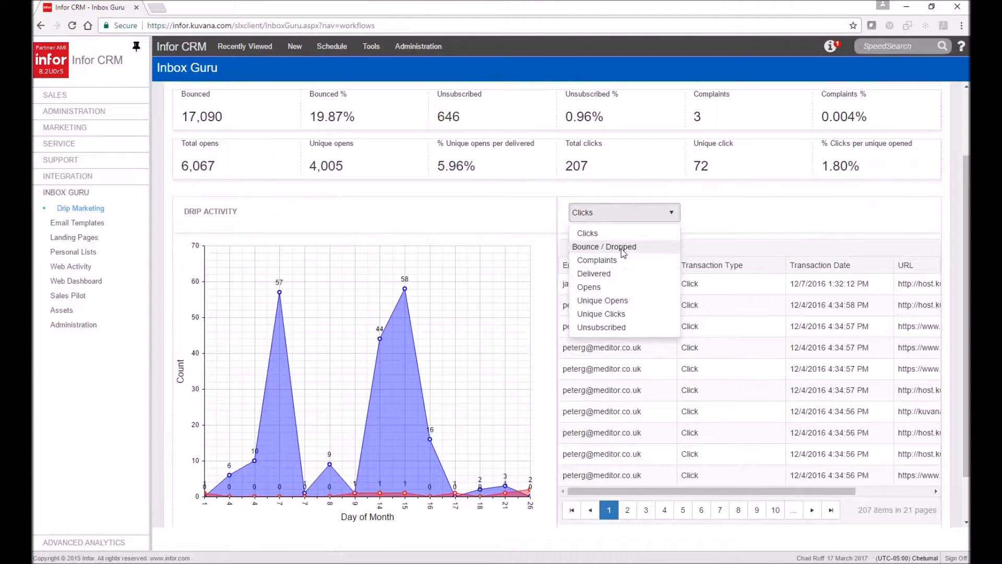
left_click(736, 233)
scroll(736, 232, "down", 1)
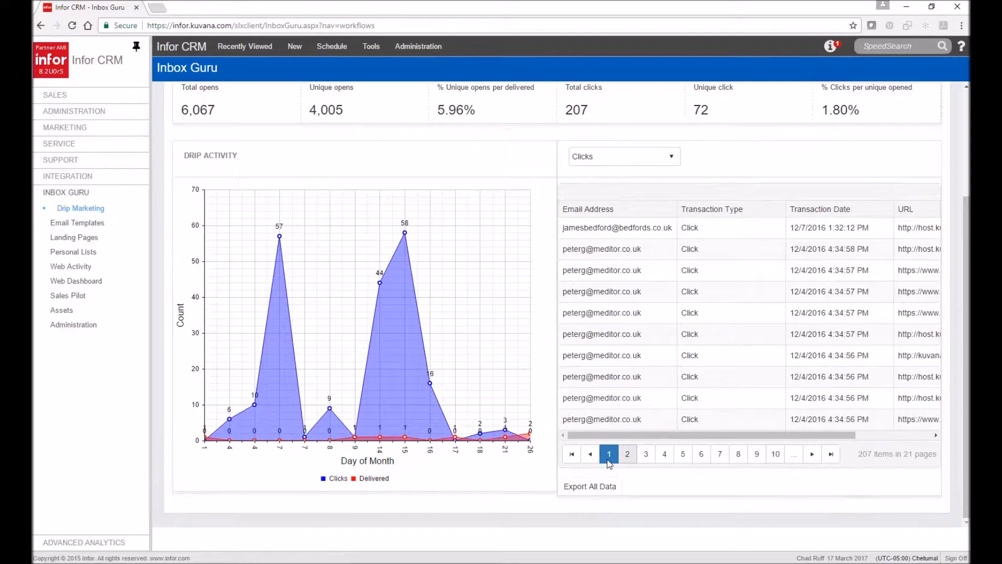
- Review the EU #1 email statistics once more and return to the drip campaign diagram
scroll(698, 490, "up", 3)
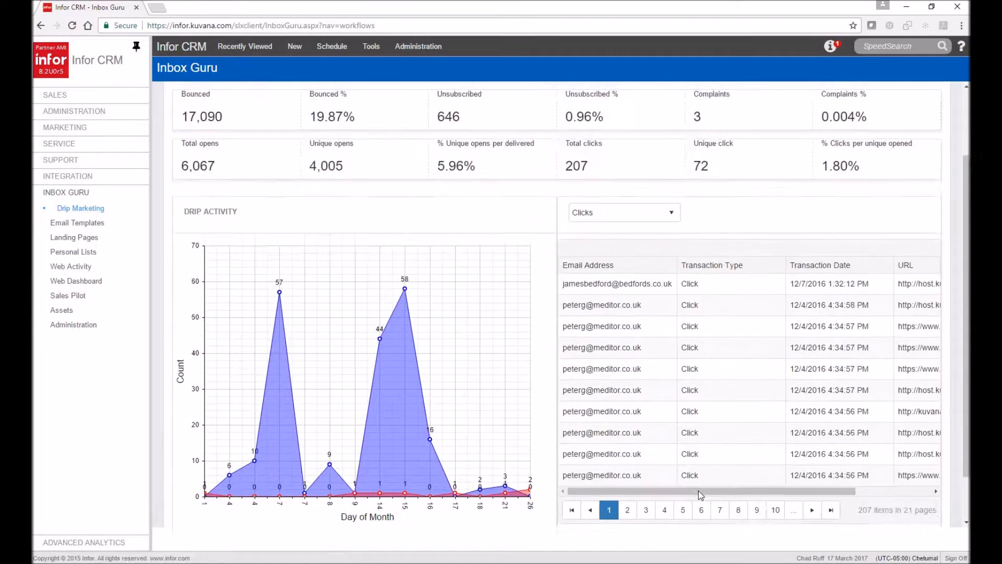
scroll(767, 315, "down", 1)
scroll(767, 302, "up", 1)
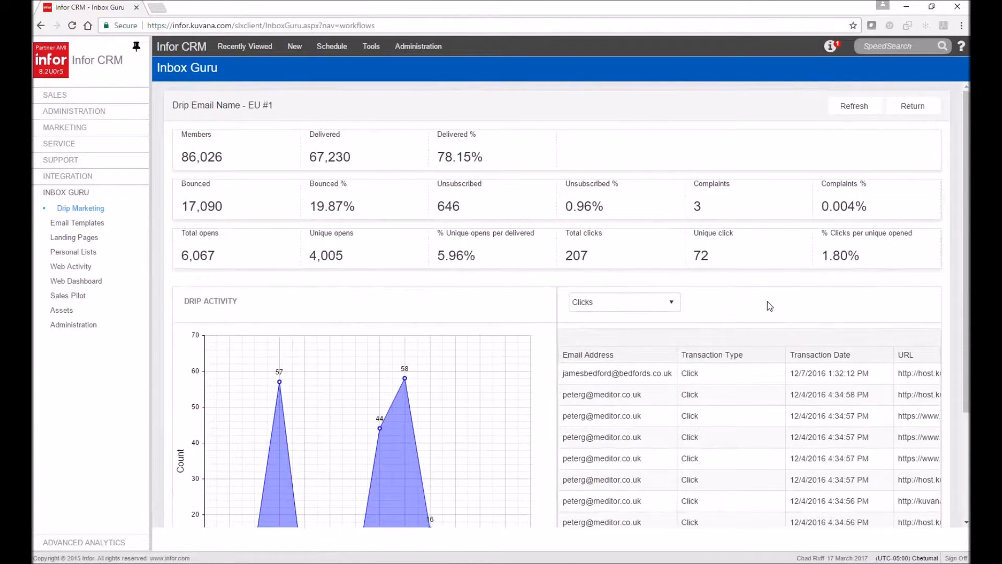
left_click(926, 108)
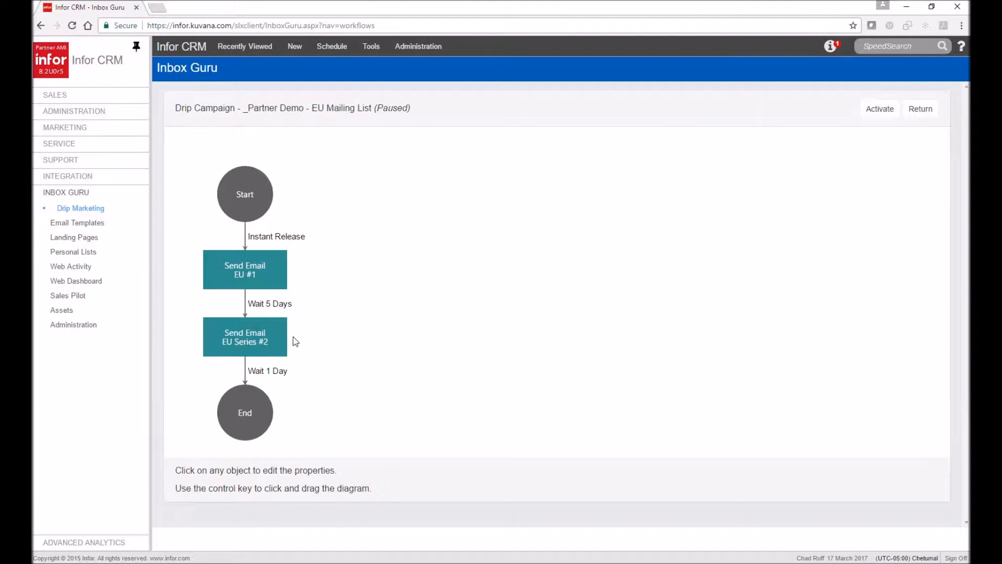
- Open subscriber management for the EU Series #2 email step
left_click(248, 339)
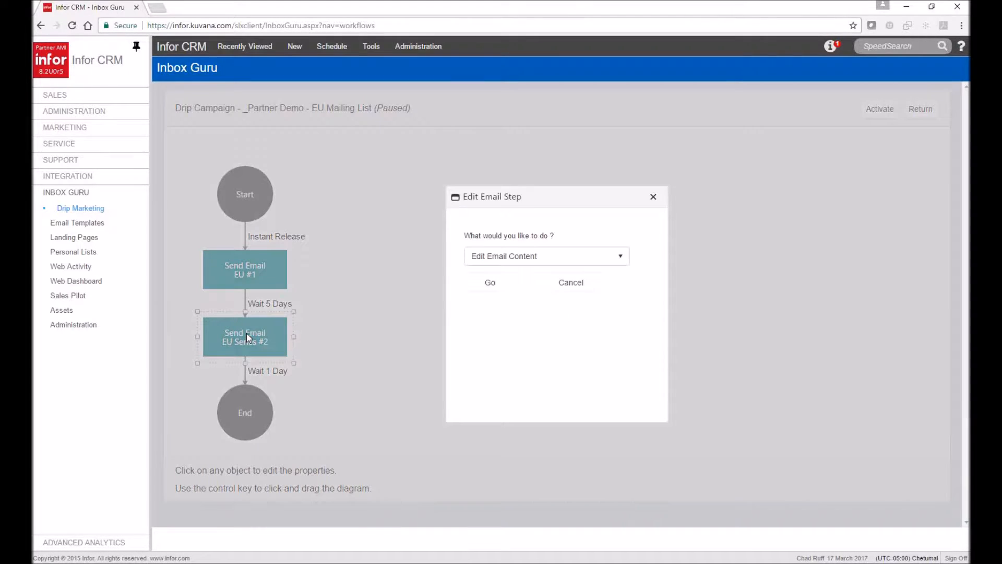
left_click(546, 255)
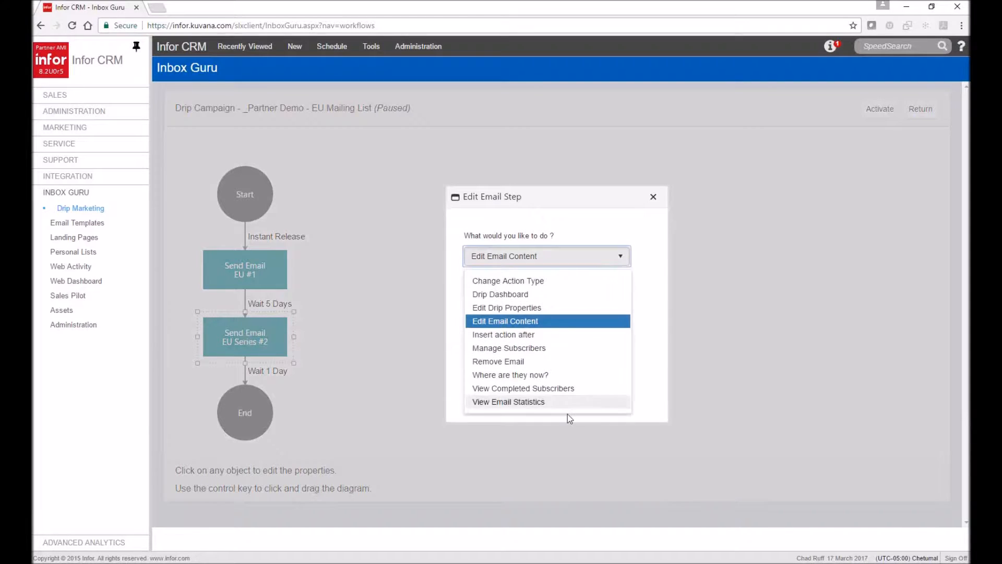
left_click(548, 347)
left_click(489, 284)
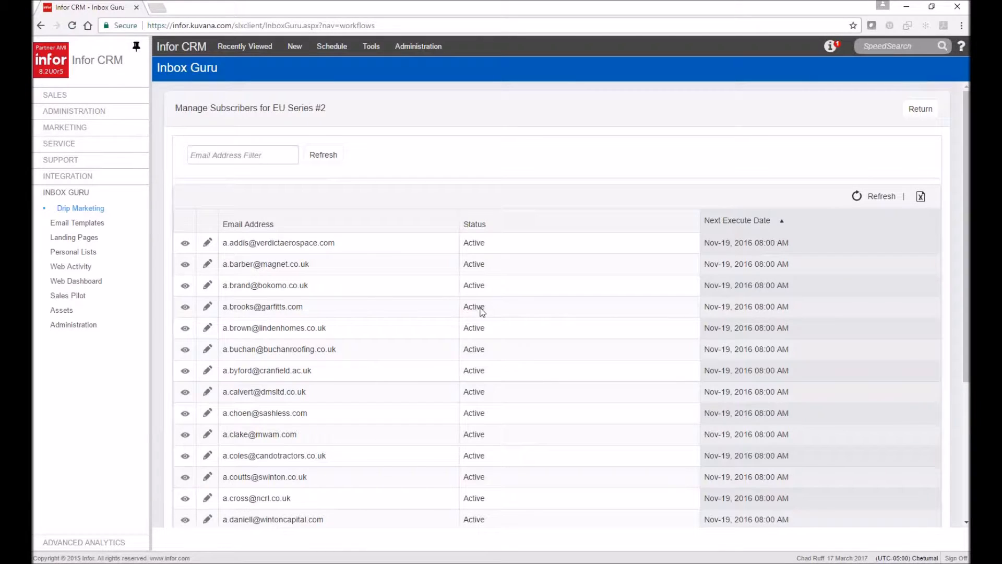
- Look through the EU Series #2 subscribers and filter the list by a first name in the email address
left_click(368, 247)
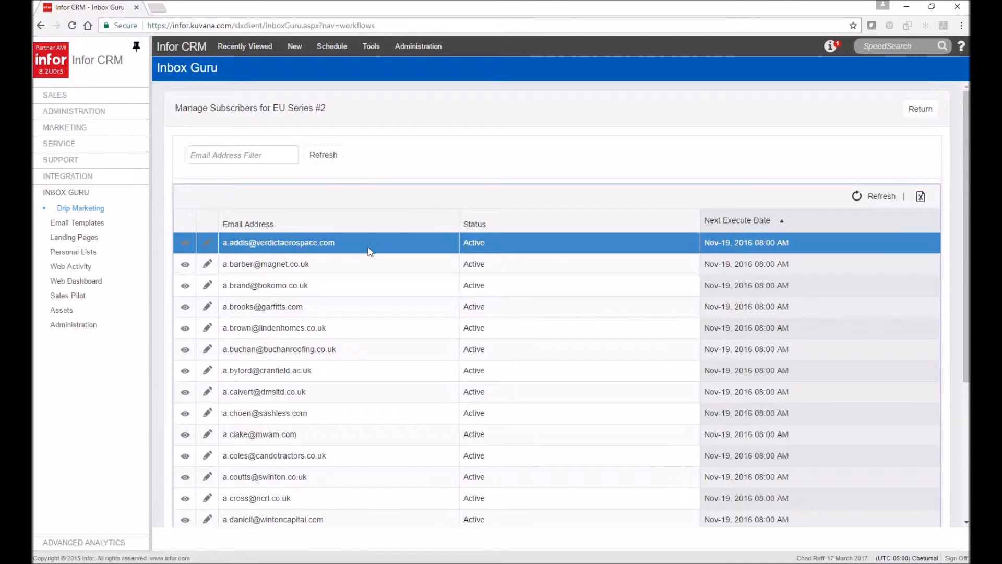
scroll(546, 328, "down", 2)
scroll(546, 327, "up", 2)
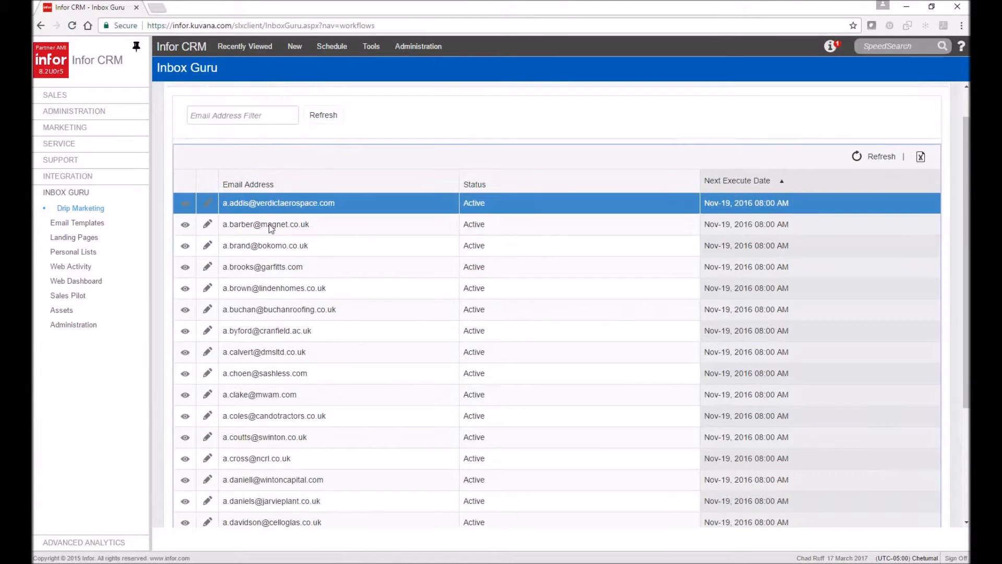
left_click(267, 113)
type("chad")
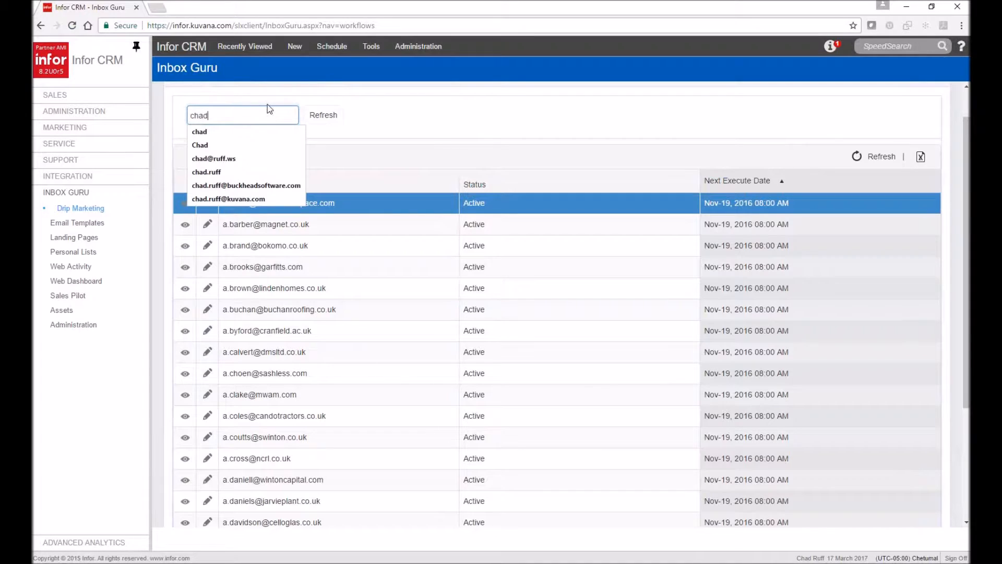
left_click(346, 121)
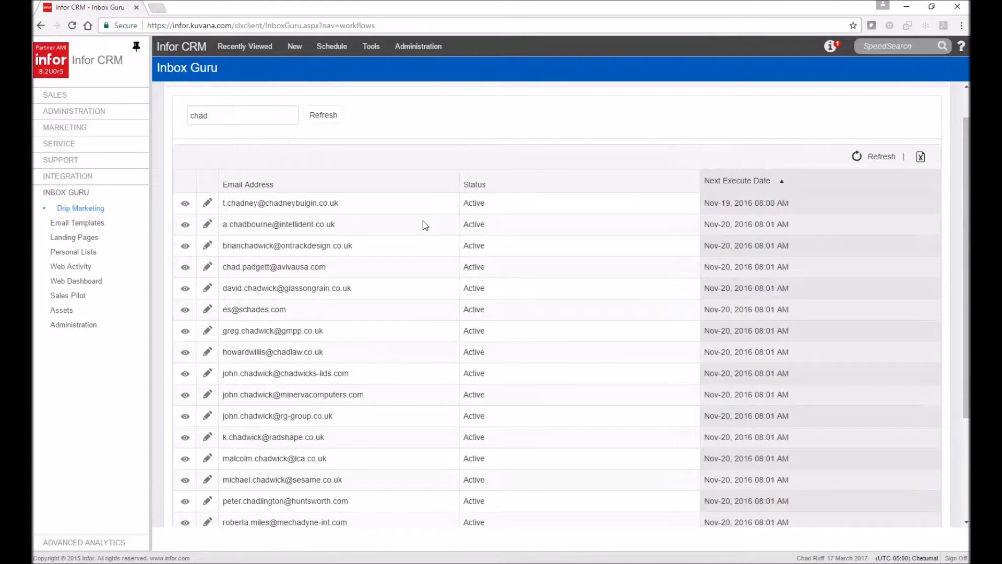
- View the member status options for the first filtered subscriber and close them without changing anything
left_click(185, 203)
left_click(492, 286)
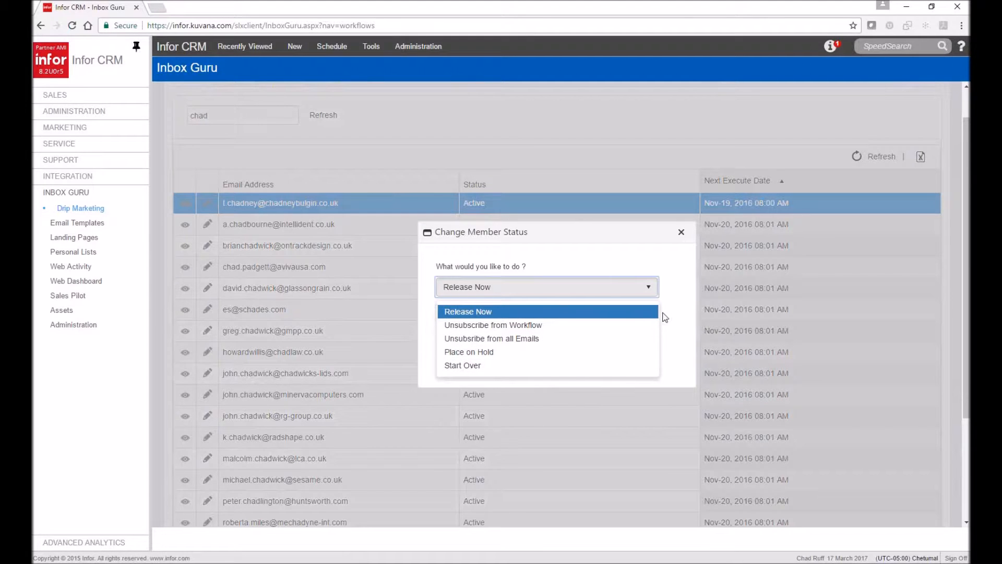
left_click(675, 309)
left_click(681, 232)
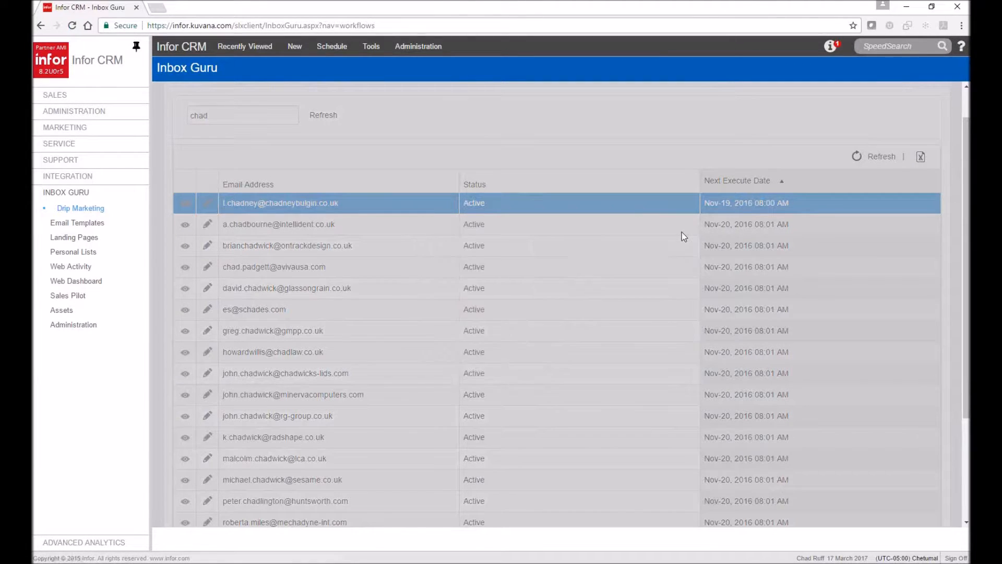
- Open the first filtered subscriber's lead record and select the InboxGuru email entry in its notes and history
left_click(207, 203)
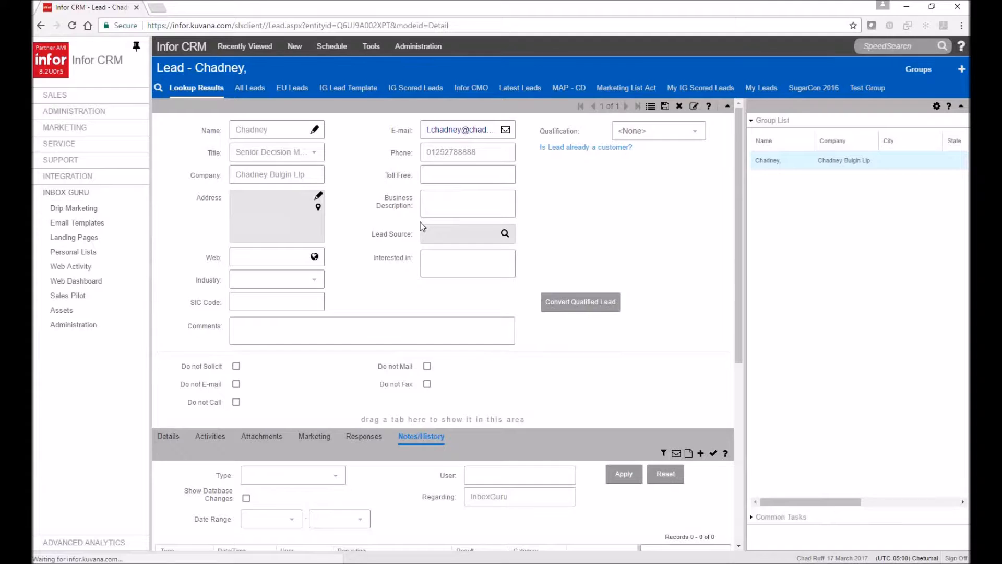
scroll(569, 255, "down", 3)
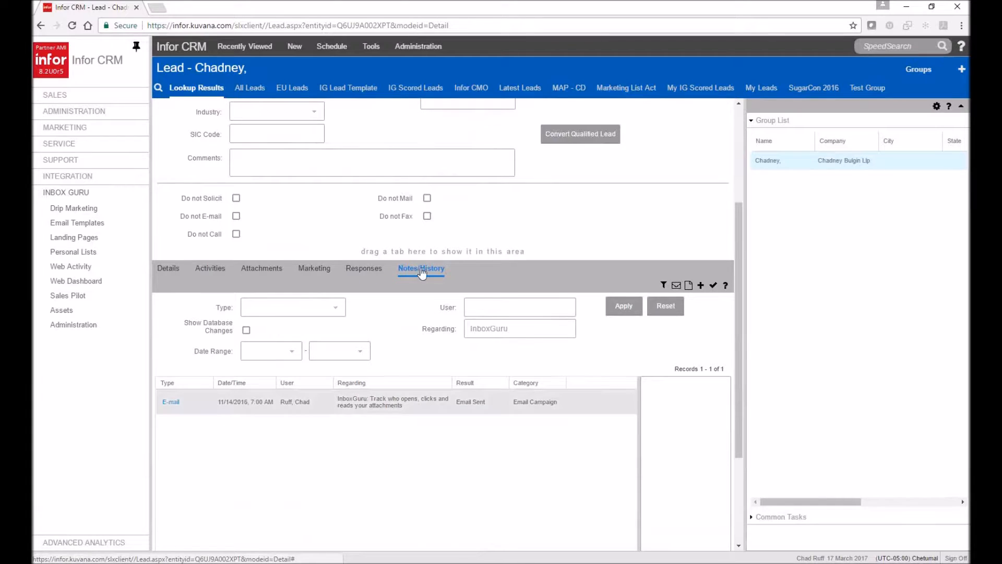
left_click(379, 407)
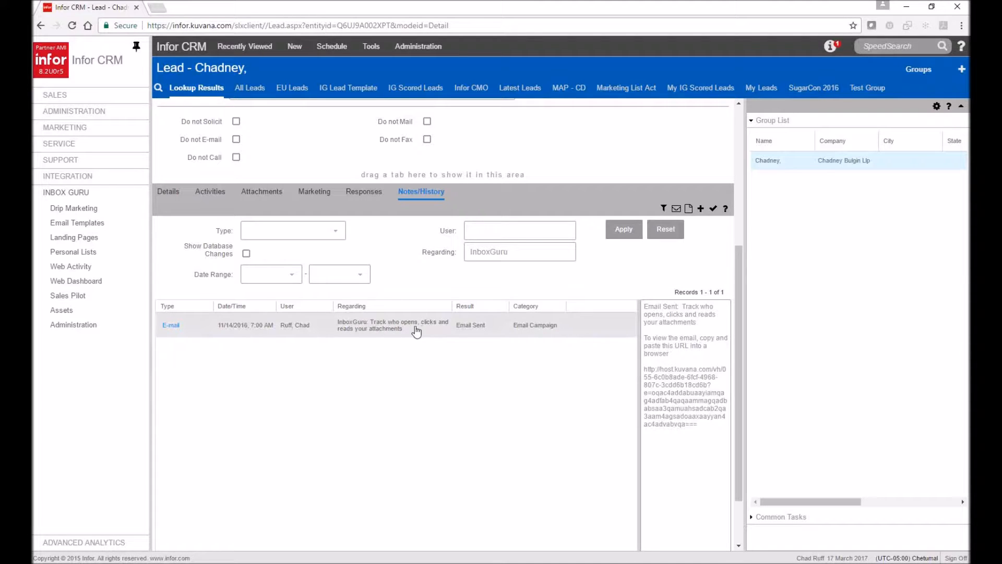
left_click(437, 340)
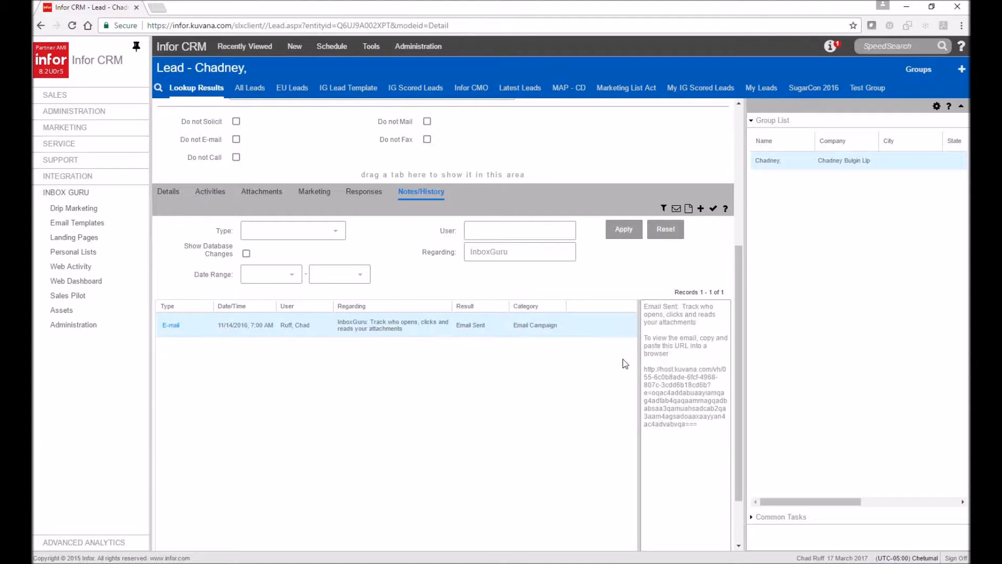
- Copy the sent email's URL from the history entry's notes and open it in a new browser tab
left_click(649, 309)
left_click_drag(645, 369, 713, 427)
key("ctrl+c")
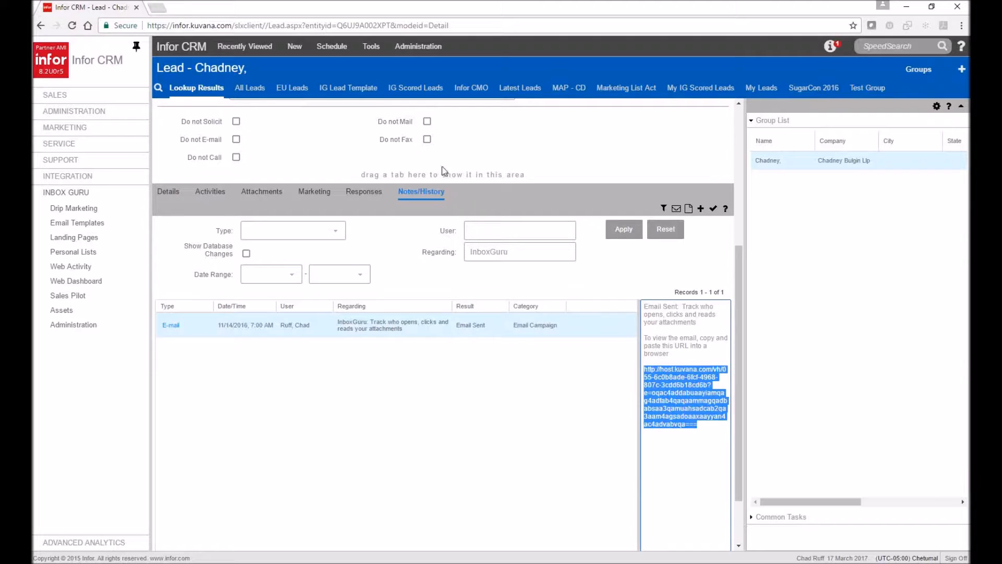
left_click(165, 9)
key("ctrl+v")
key("Return")
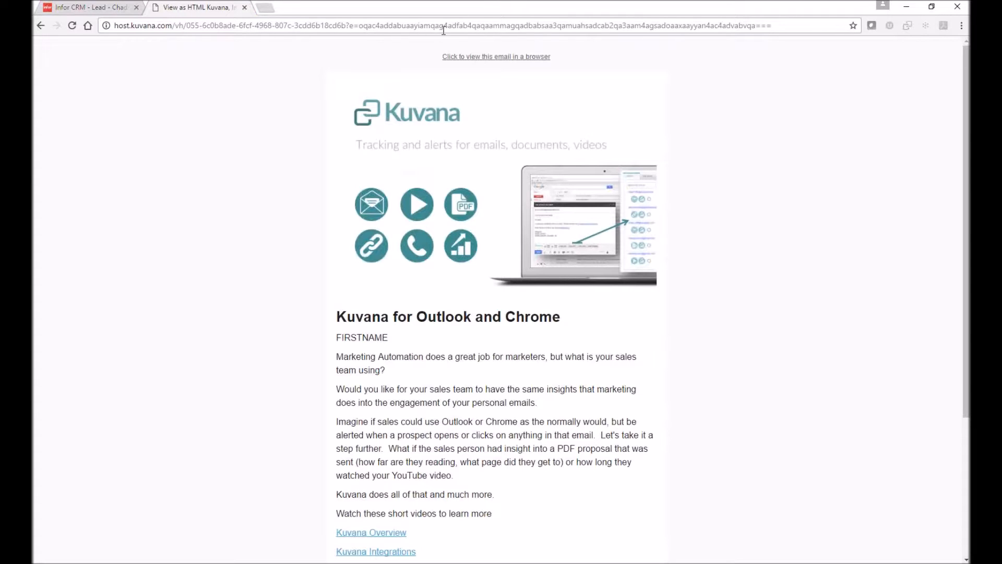
- Go back to the Drip Marketing campaign list and view the actions available for the _Partner Demo - Decision Tree campaign
left_click(117, 9)
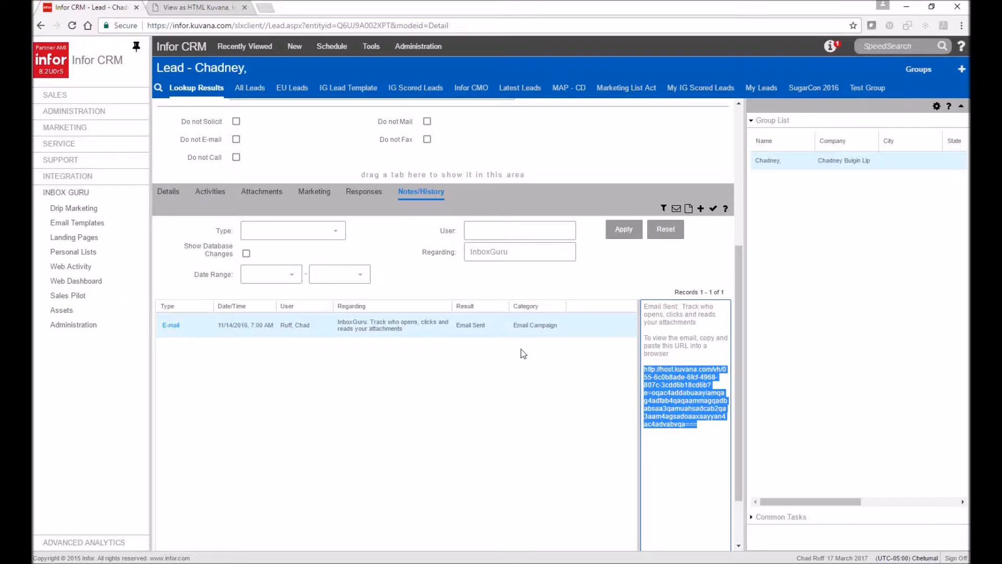
left_click(76, 208)
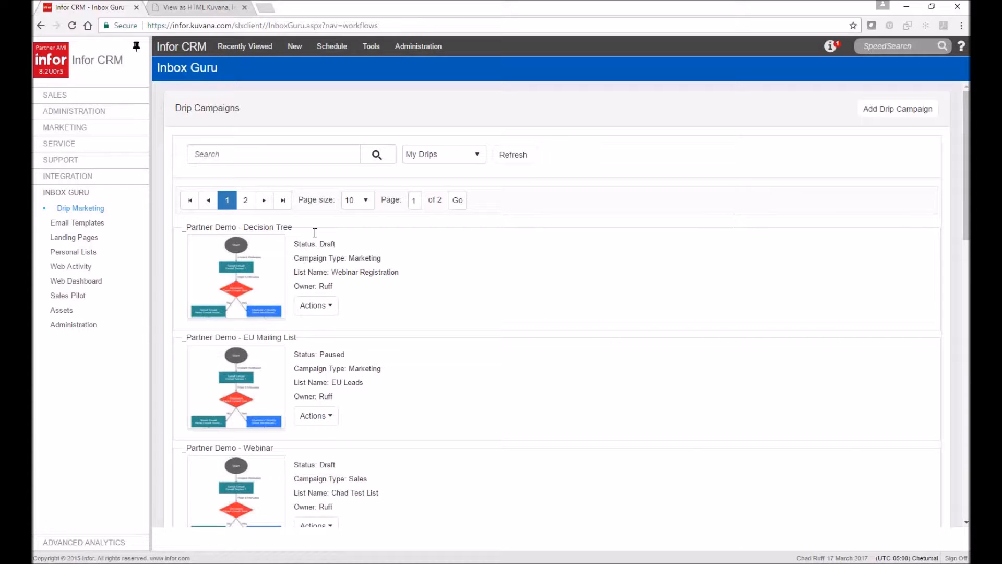
left_click(328, 306)
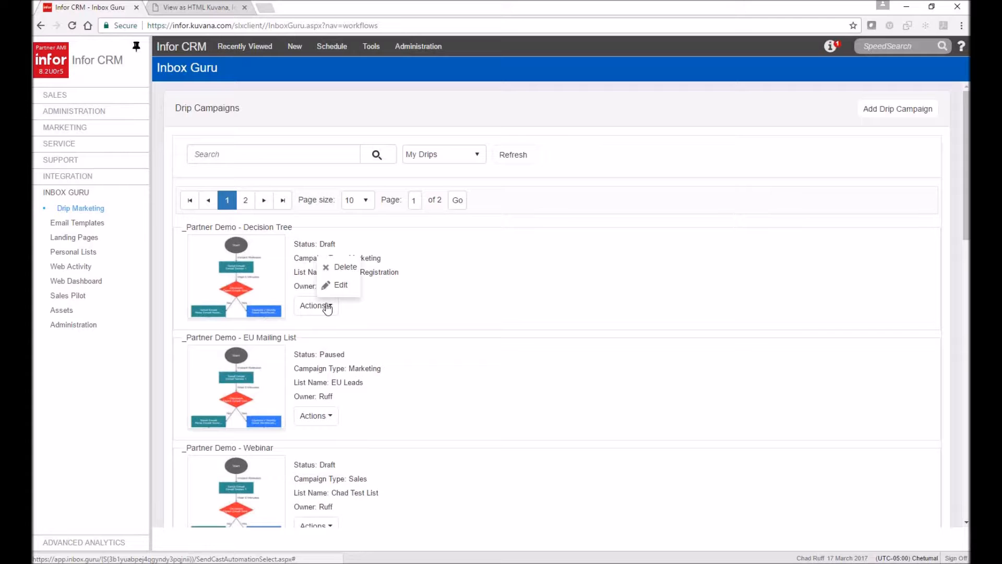
left_click(328, 307)
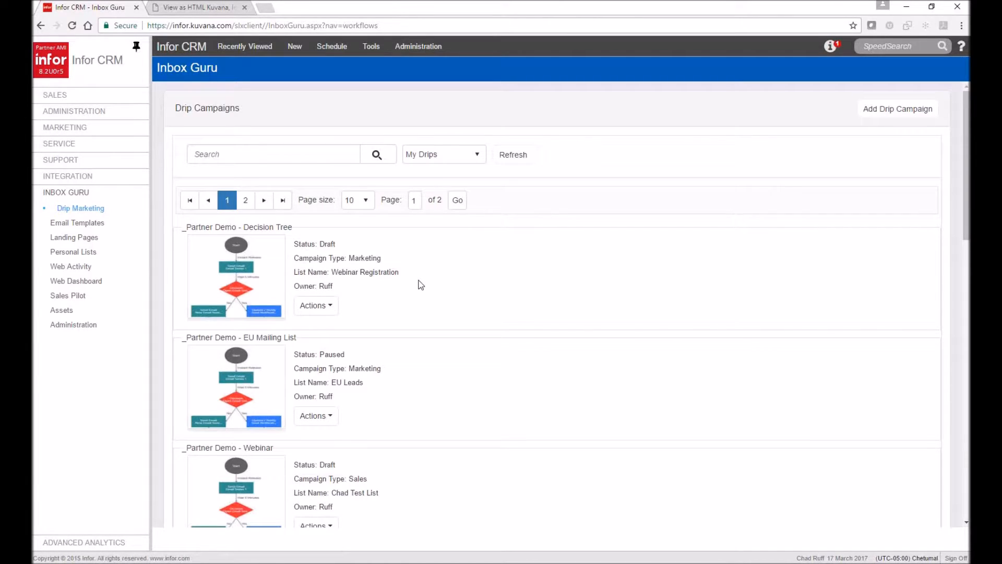
- Open the BANANACO BANANA SUMMIT email template in the template designer
left_click(74, 224)
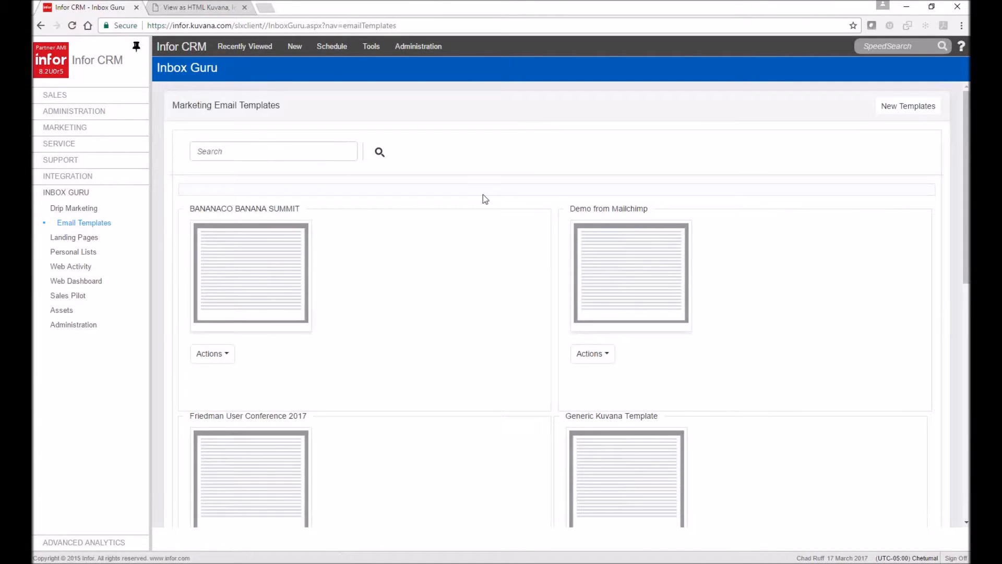
left_click(224, 352)
left_click(238, 315)
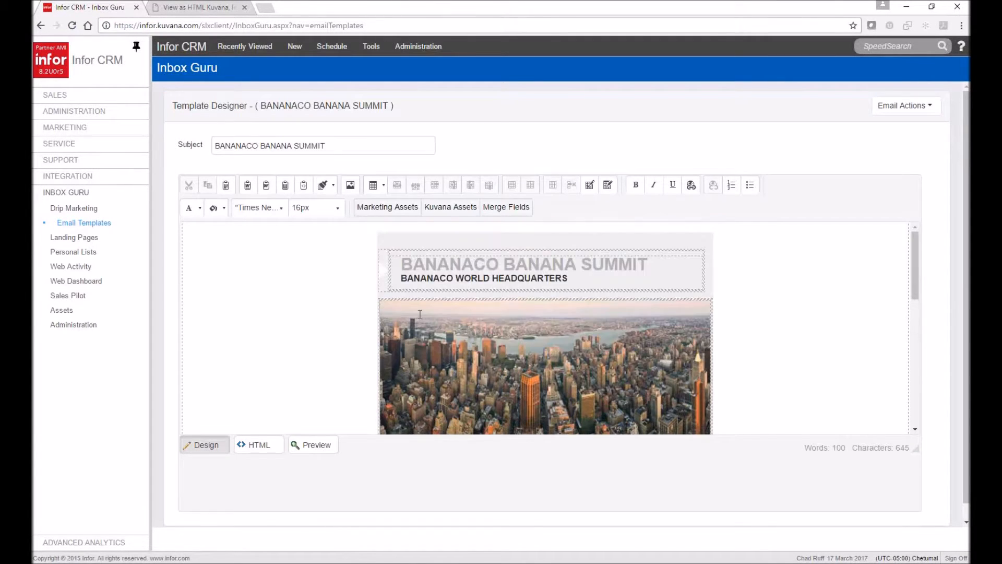
- Start a new landing page and name it Demo
left_click(75, 240)
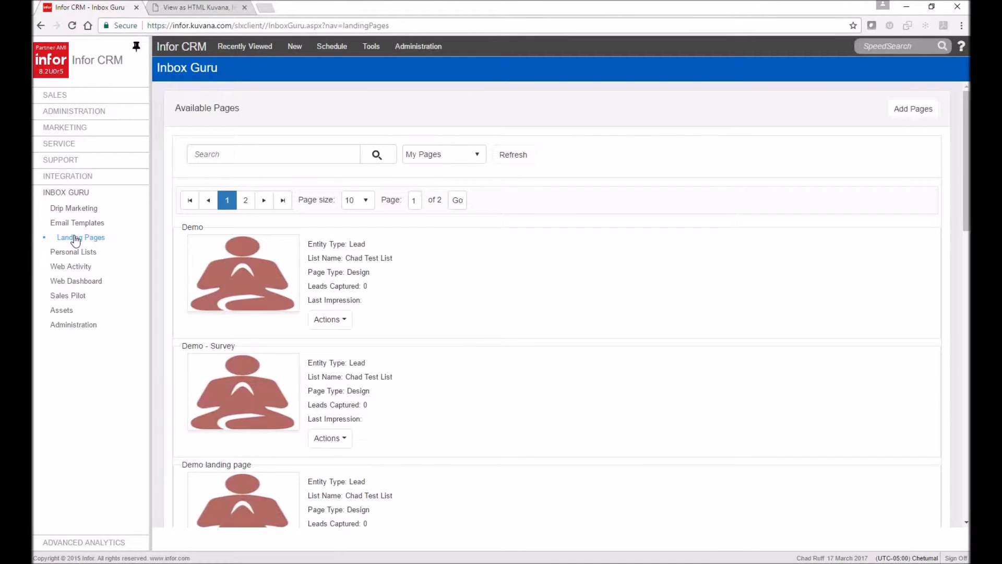
left_click(911, 112)
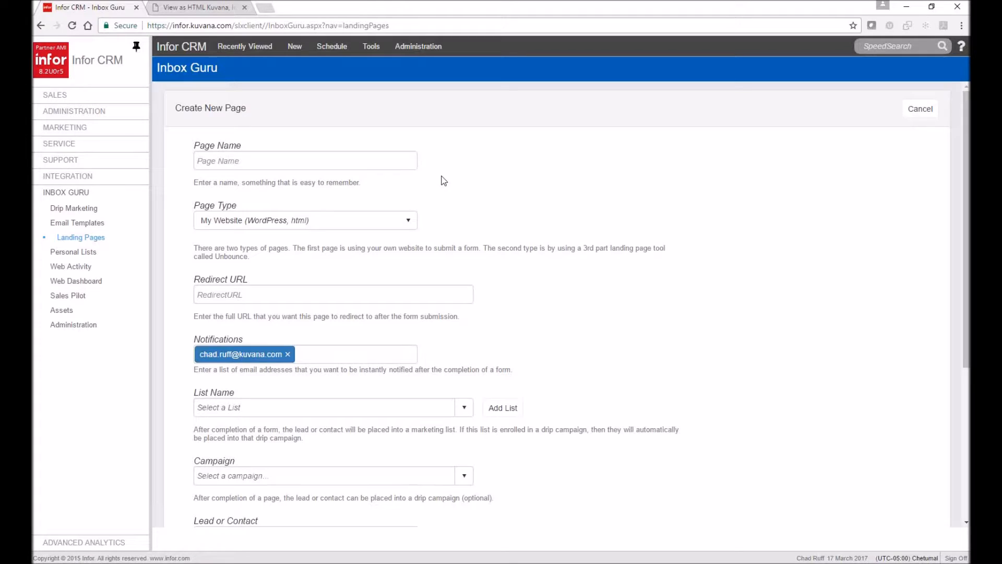
left_click(401, 165)
type("Demo")
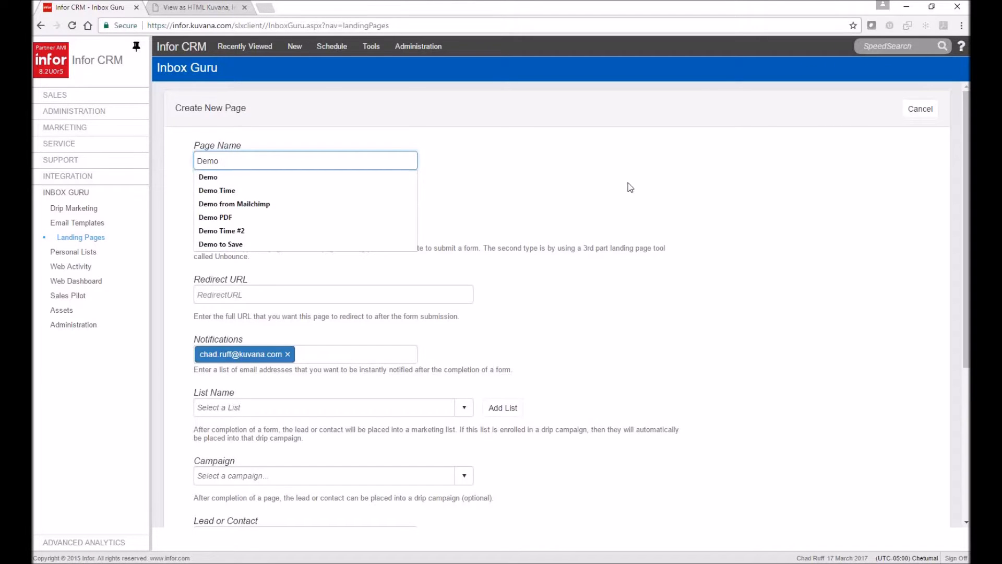
left_click(628, 184)
left_click(398, 227)
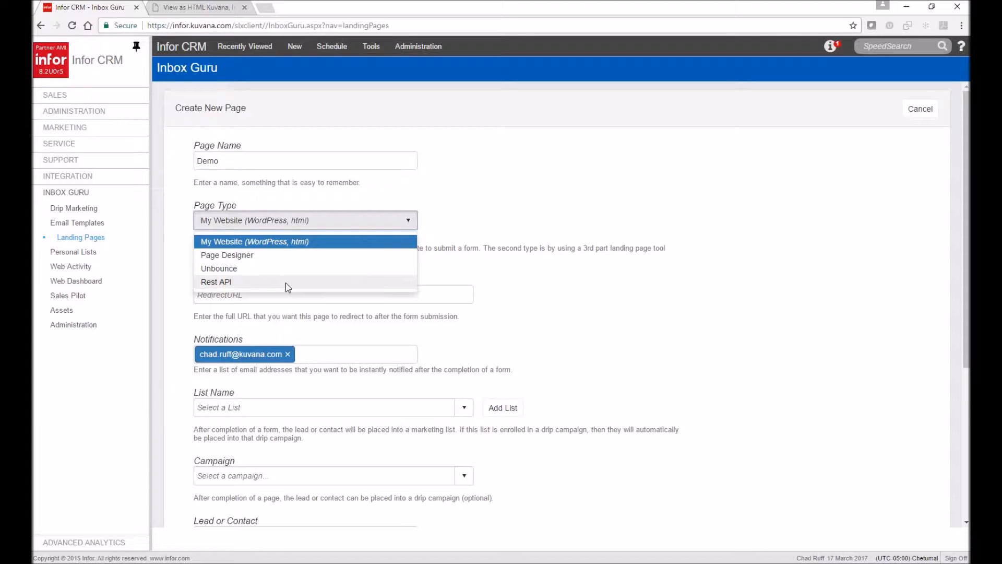
left_click(590, 284)
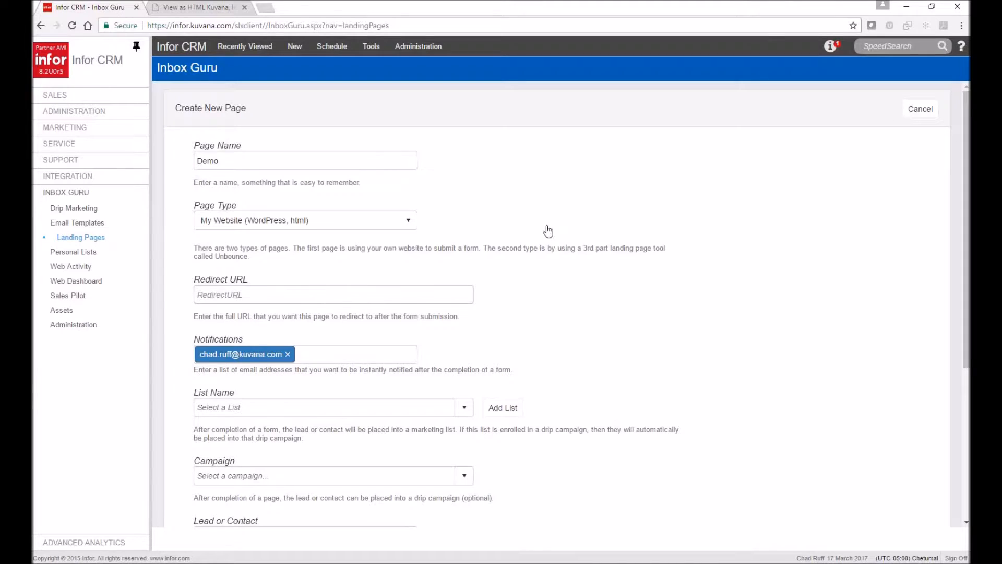
left_click(309, 300)
type("ht")
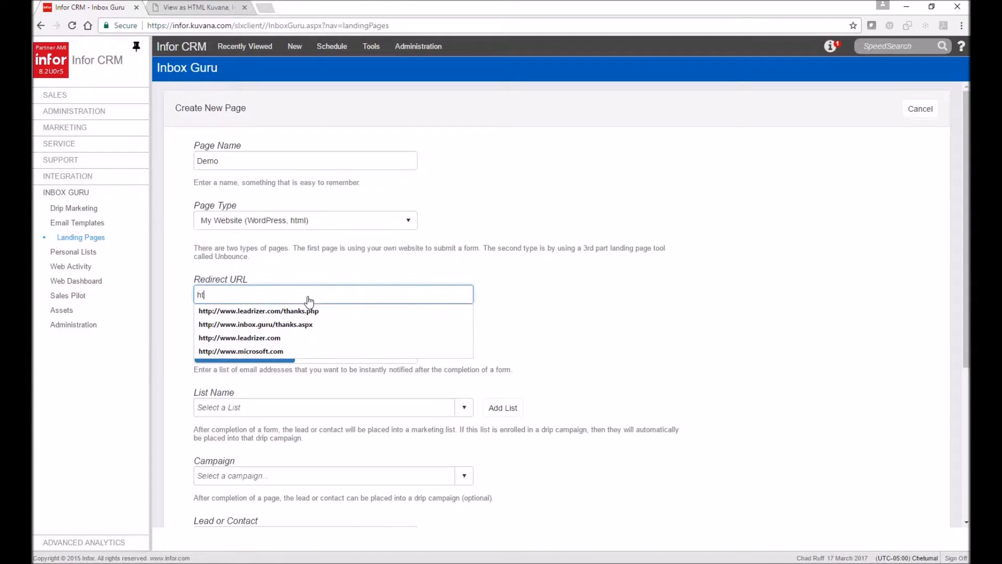
left_click(313, 325)
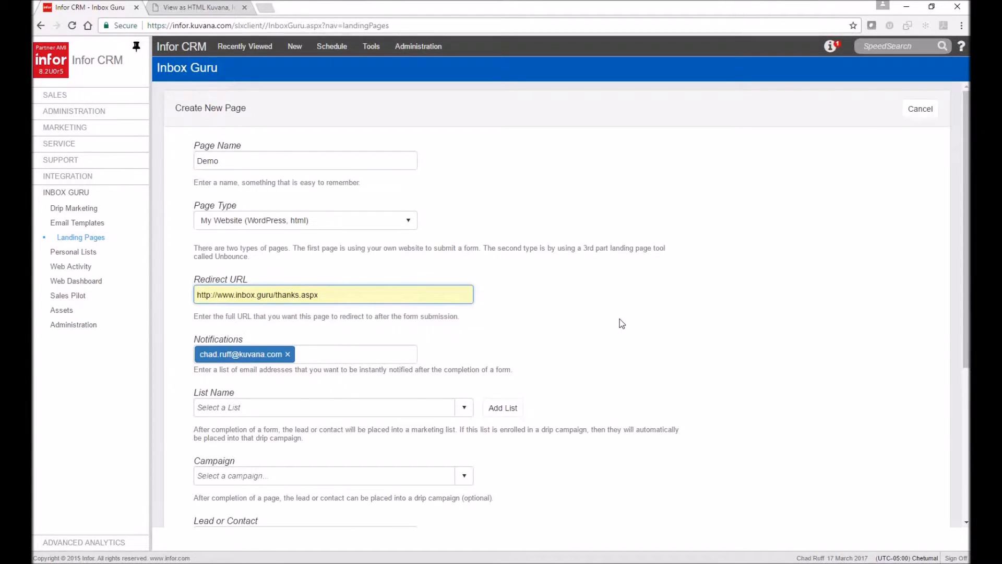
- Keep the existing notification recipient and set the landing page's marketing list to the signed-in user's test list
scroll(622, 318, "down", 1)
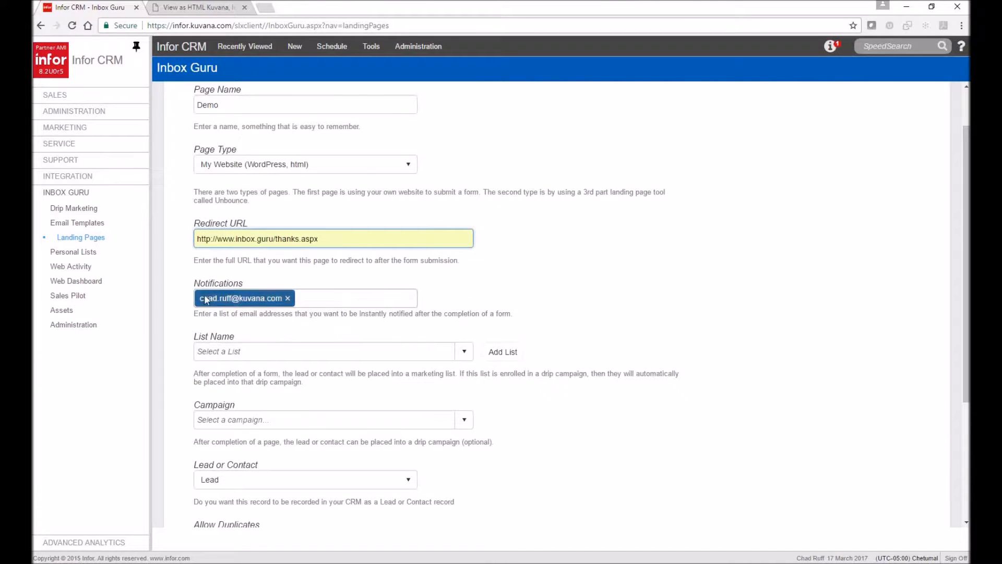
left_click(320, 299)
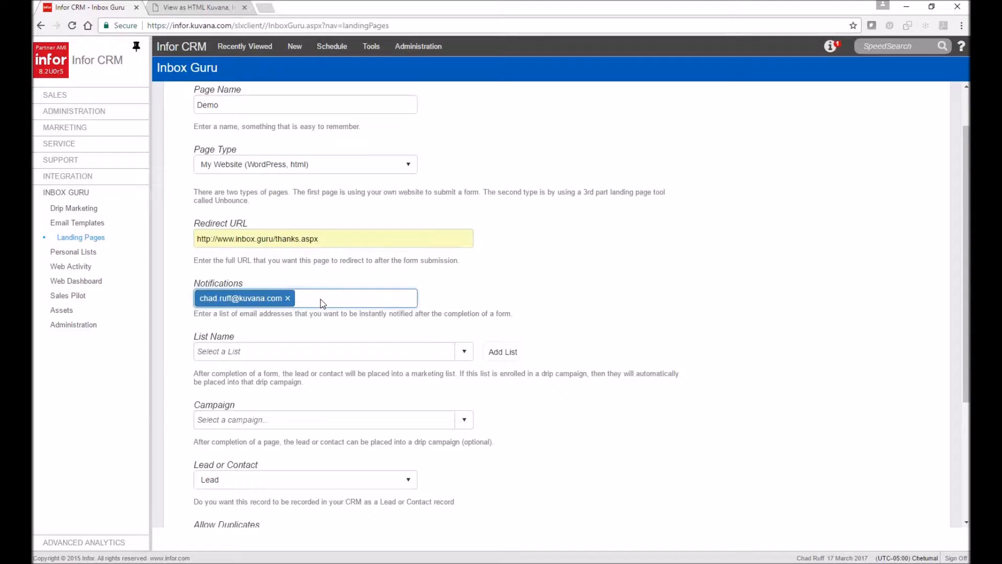
scroll(321, 299, "down", 2)
left_click(462, 240)
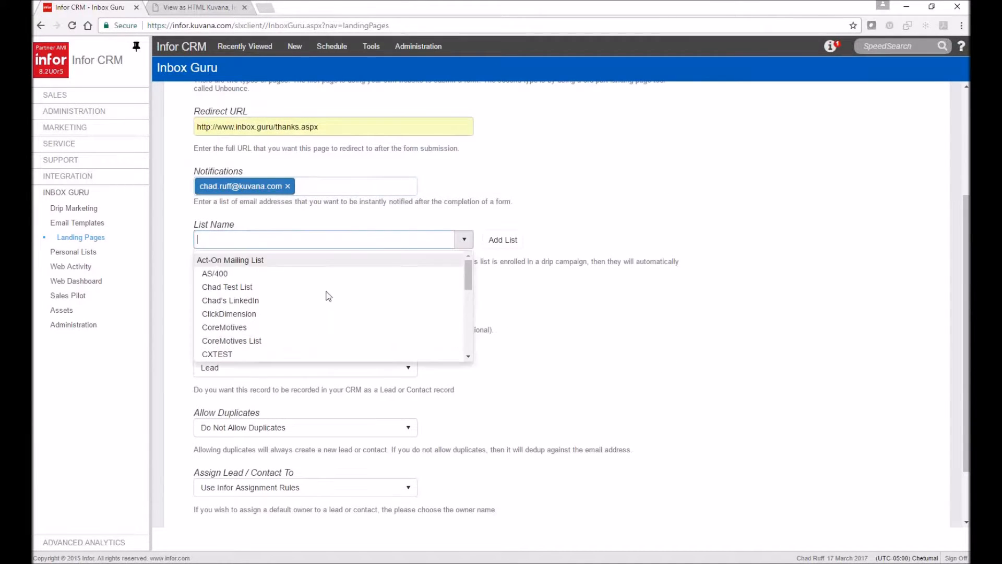
left_click(259, 288)
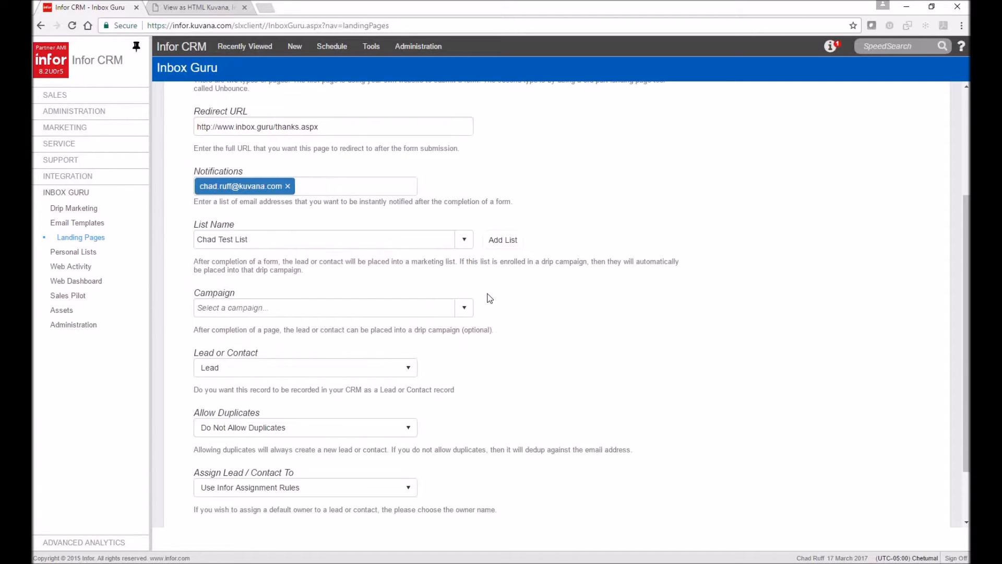
- Keep the chosen marketing list and set the landing page's drip campaign to demo
left_click(302, 242)
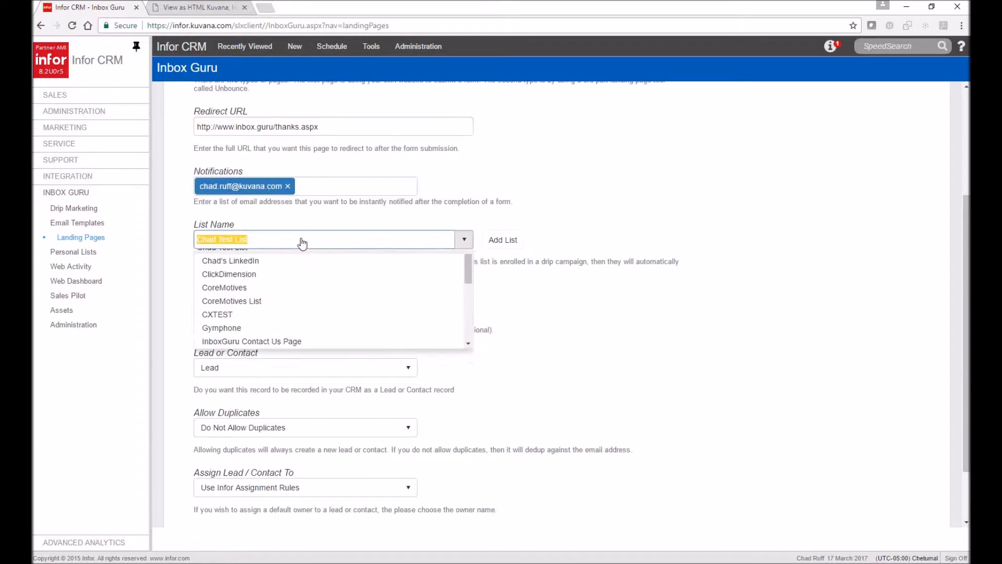
left_click(367, 223)
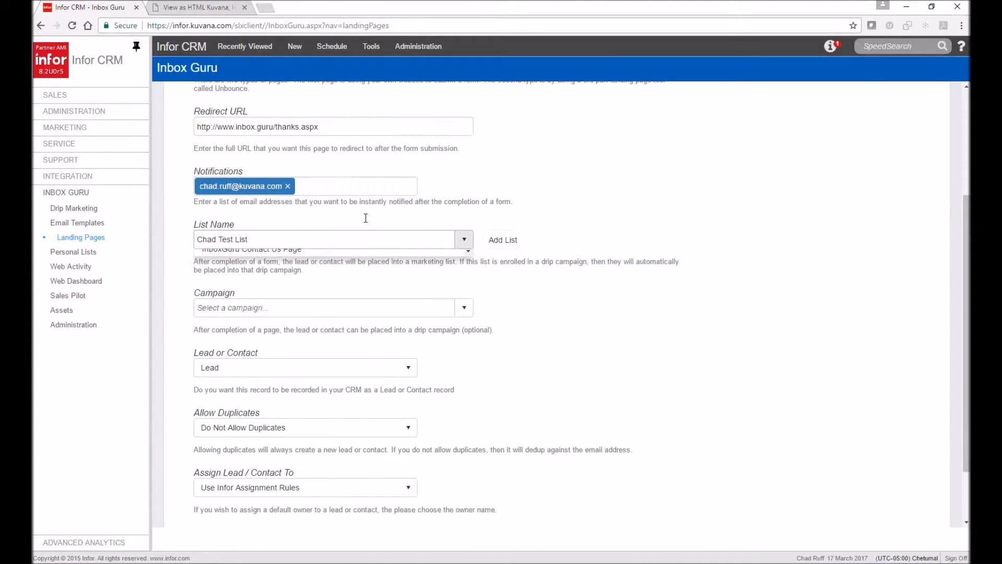
left_click(463, 308)
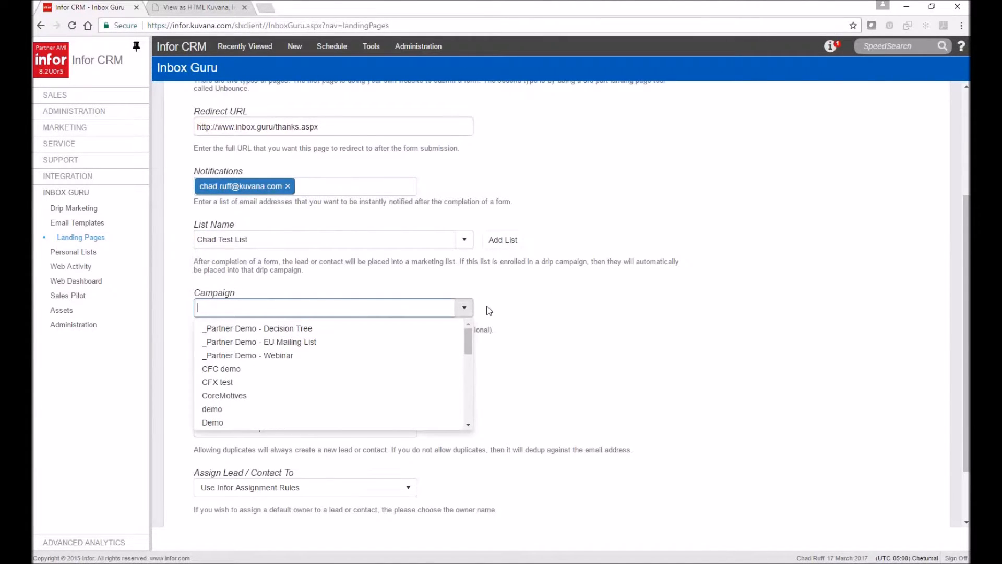
type("demo")
key("Return")
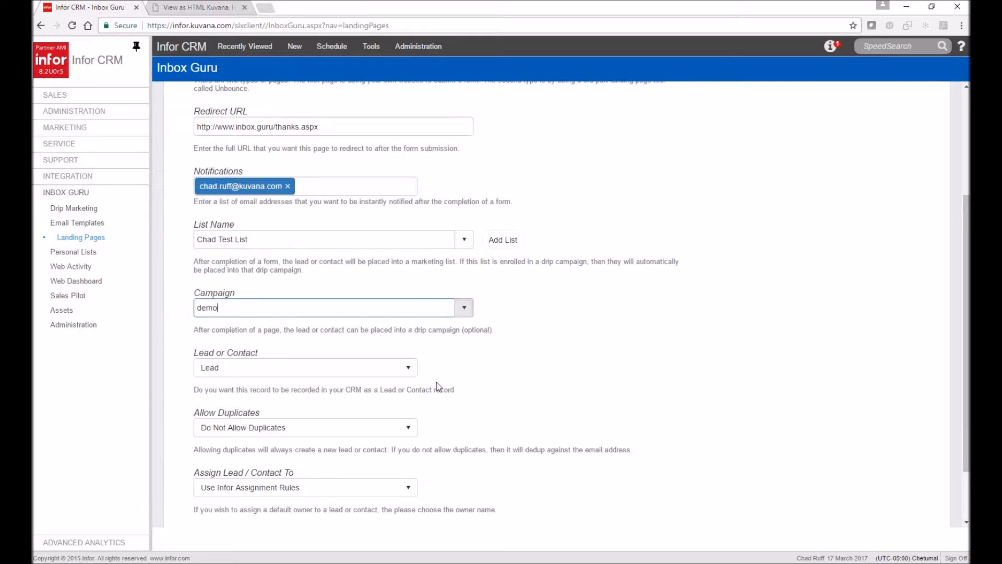
scroll(487, 360, "down", 2)
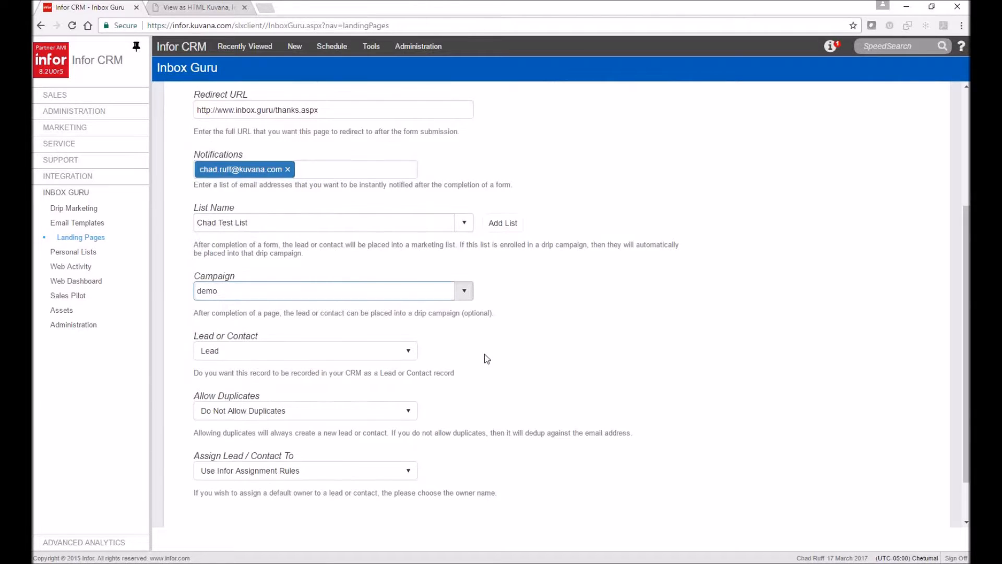
- Review the record type and duplicate options, keeping Lead and Do Not Allow Duplicates
left_click(407, 316)
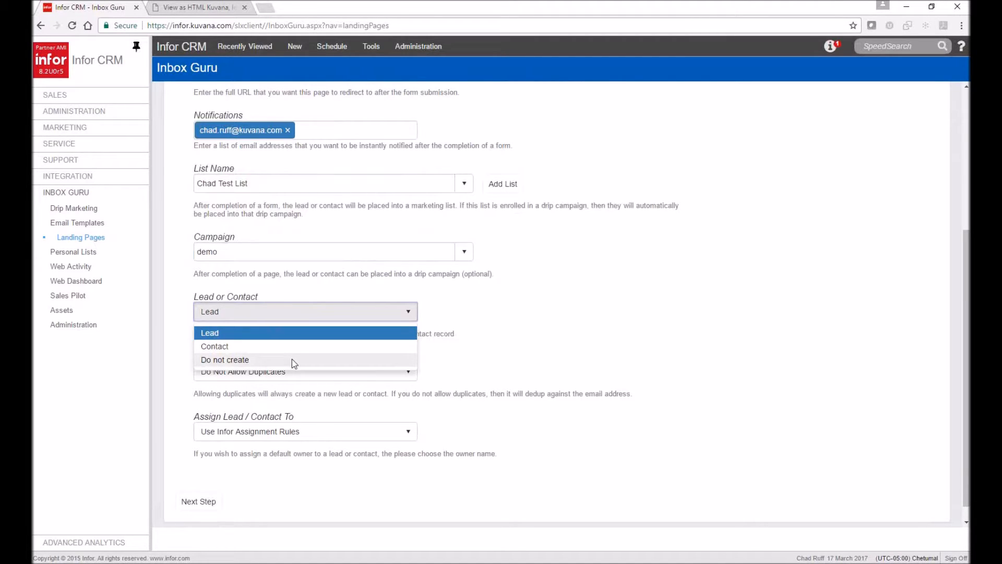
left_click(488, 359)
left_click(407, 374)
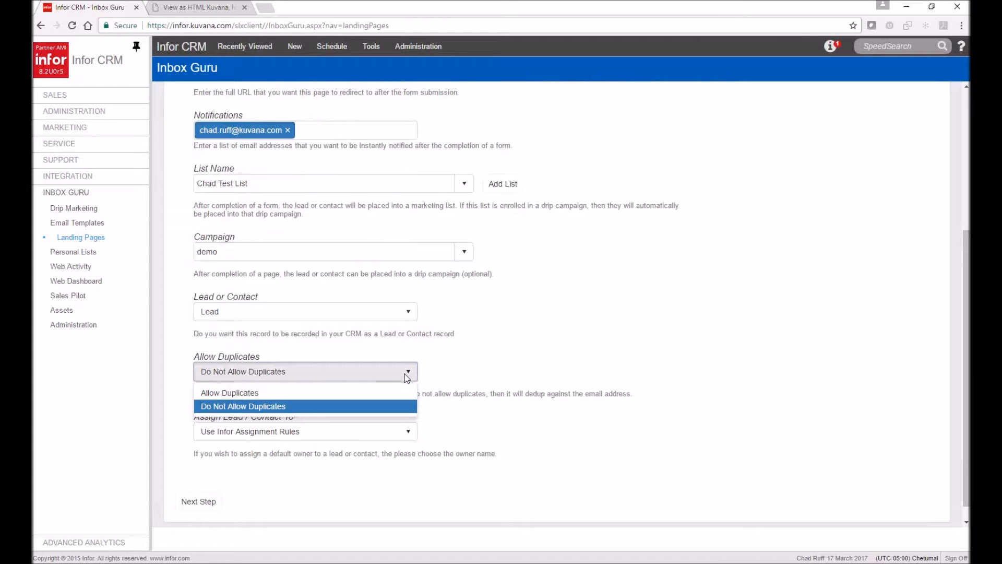
left_click(516, 366)
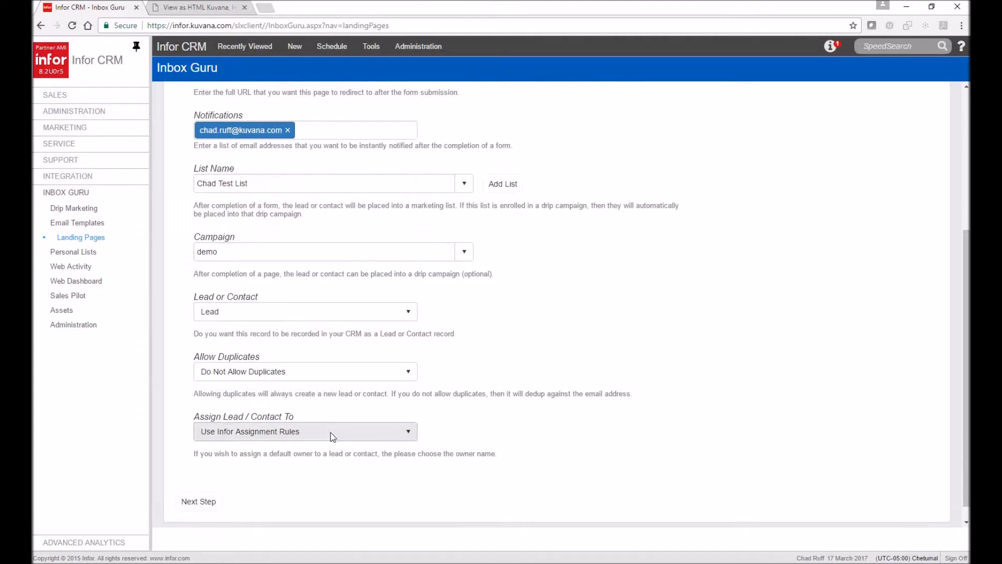
- Assign leads from the landing page to the signed-in user instead of using Infor Assignment Rules
left_click(374, 429)
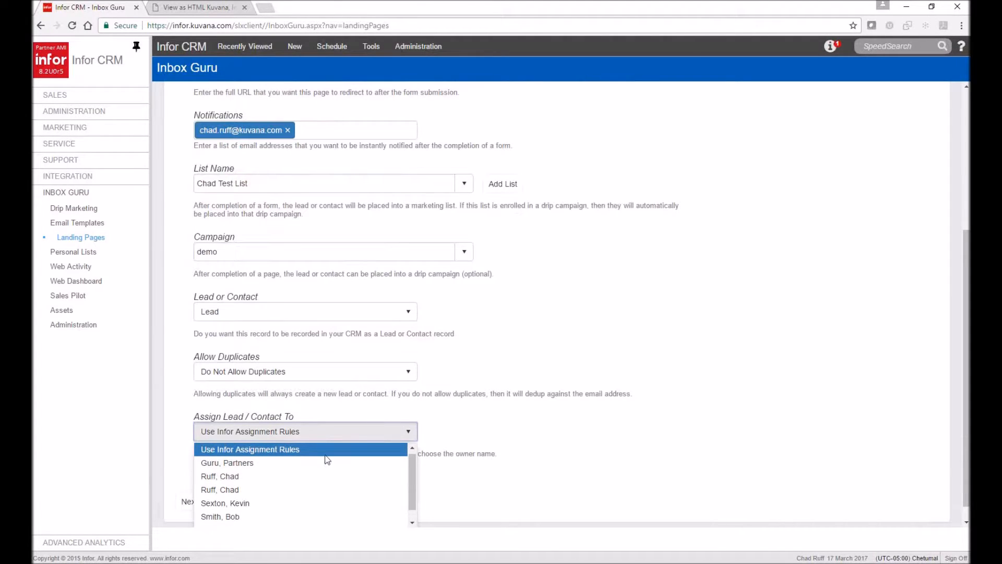
scroll(315, 444, "down", 1)
scroll(315, 447, "up", 1)
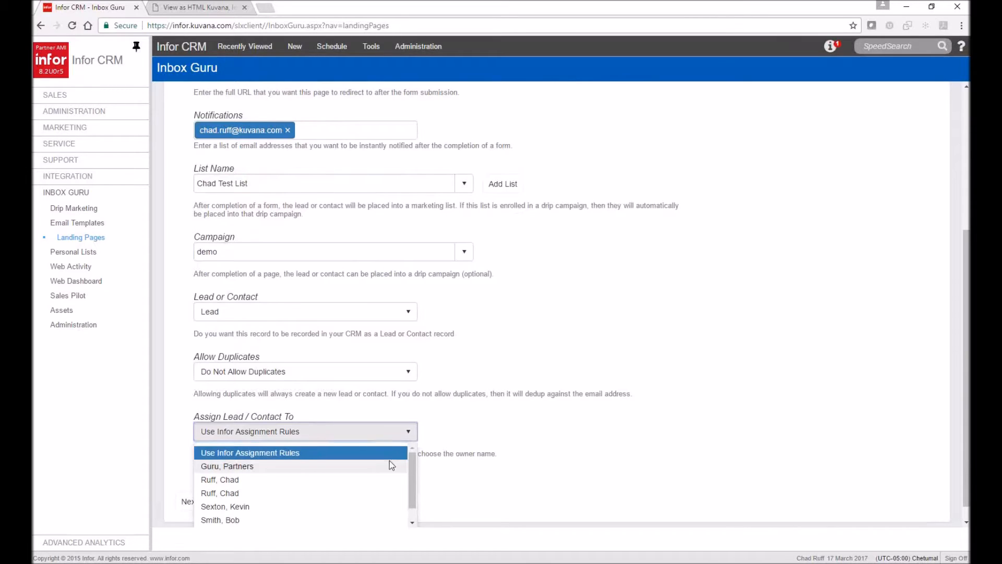
left_click(275, 492)
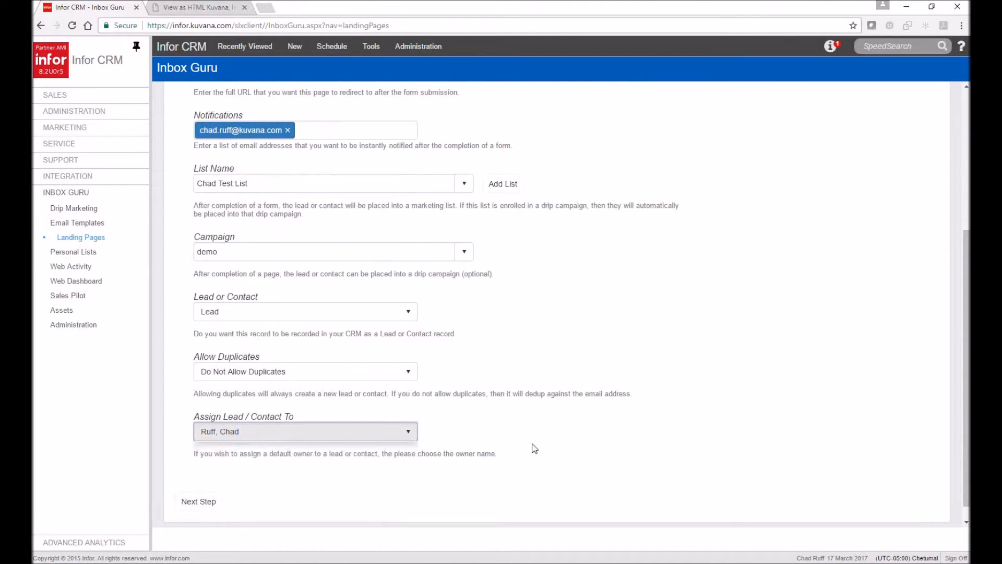
scroll(533, 448, "up", 3)
scroll(534, 447, "down", 4)
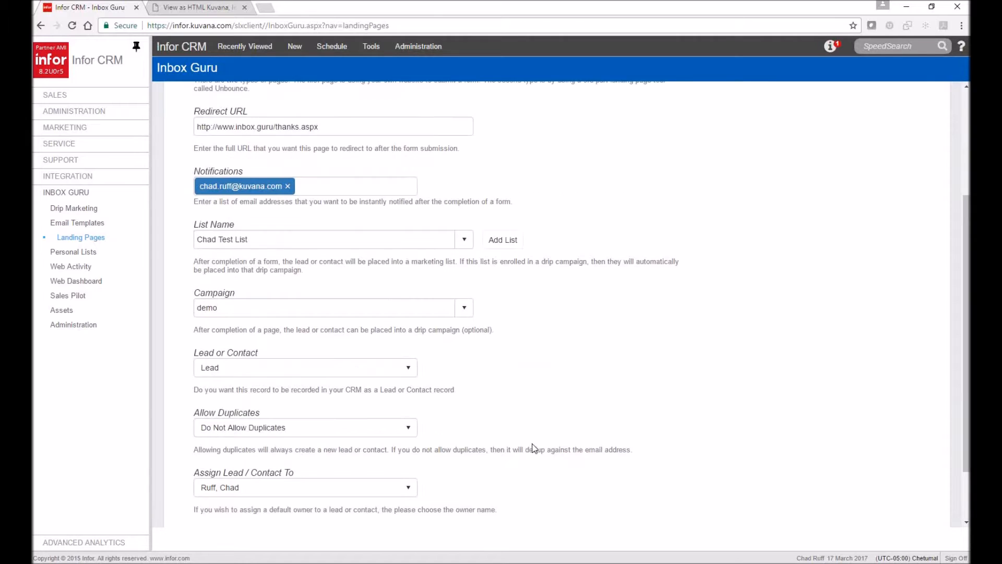
- Continue to the form's column selection and add the Company and WorkPhone columns
left_click(202, 482)
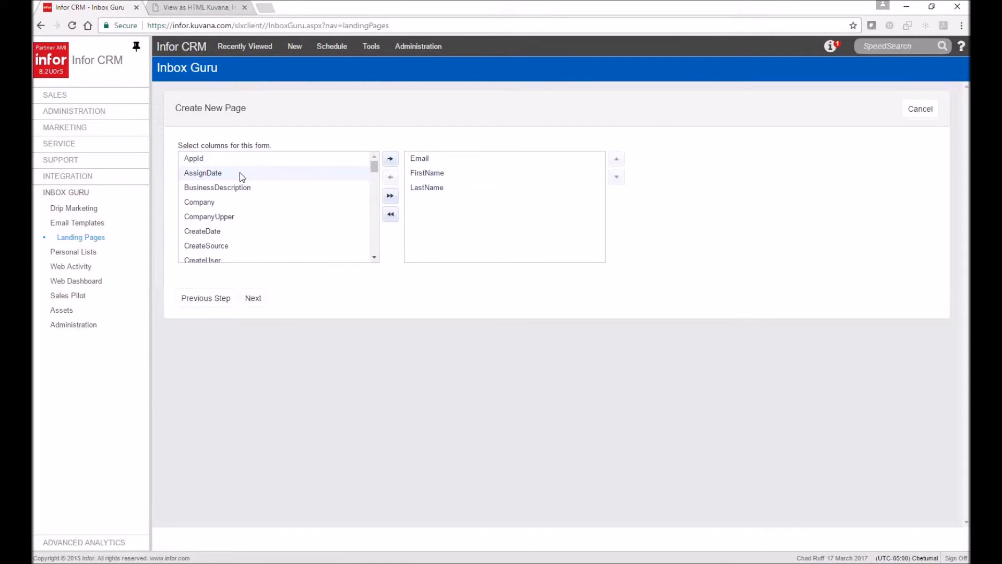
left_click(240, 203)
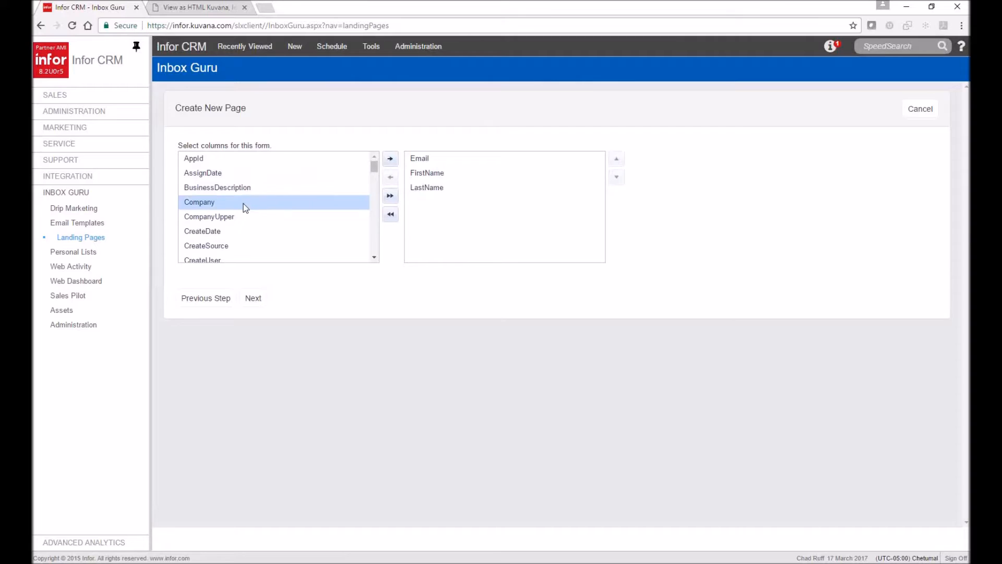
left_click(390, 159)
left_click_drag(374, 168, 377, 261)
left_click(261, 255)
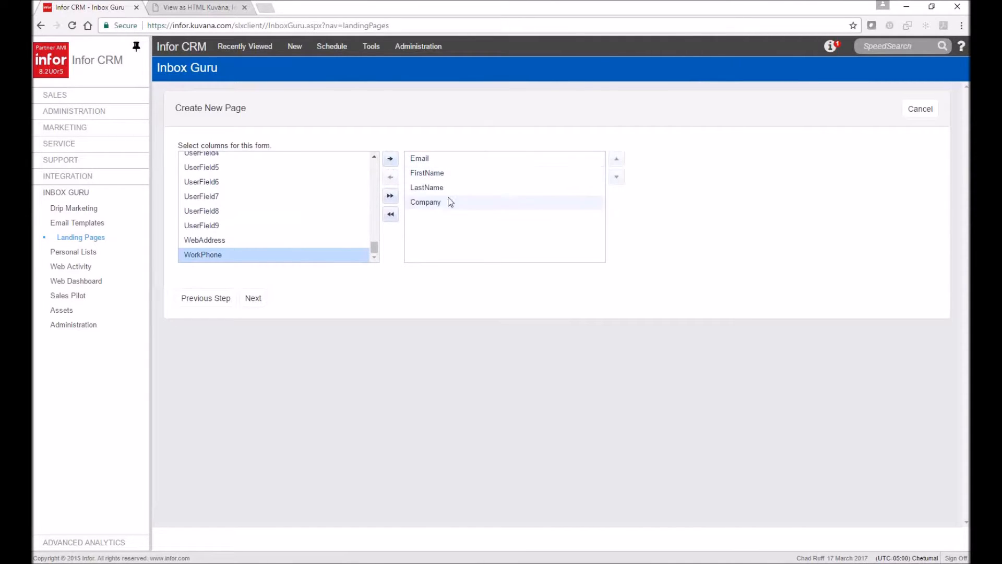
left_click(390, 162)
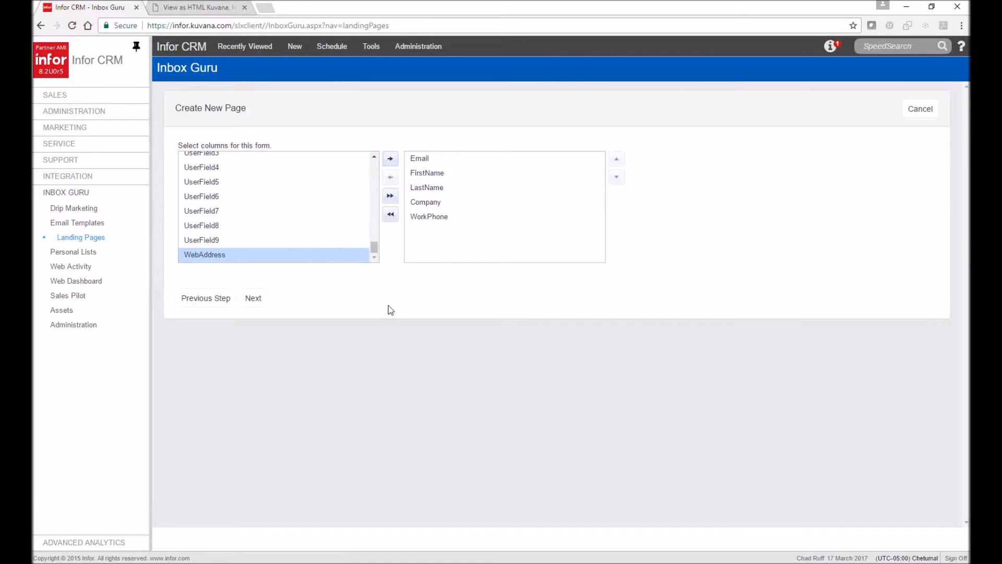
- Generate the sample HTML code for the form and look through it to the end
left_click(258, 300)
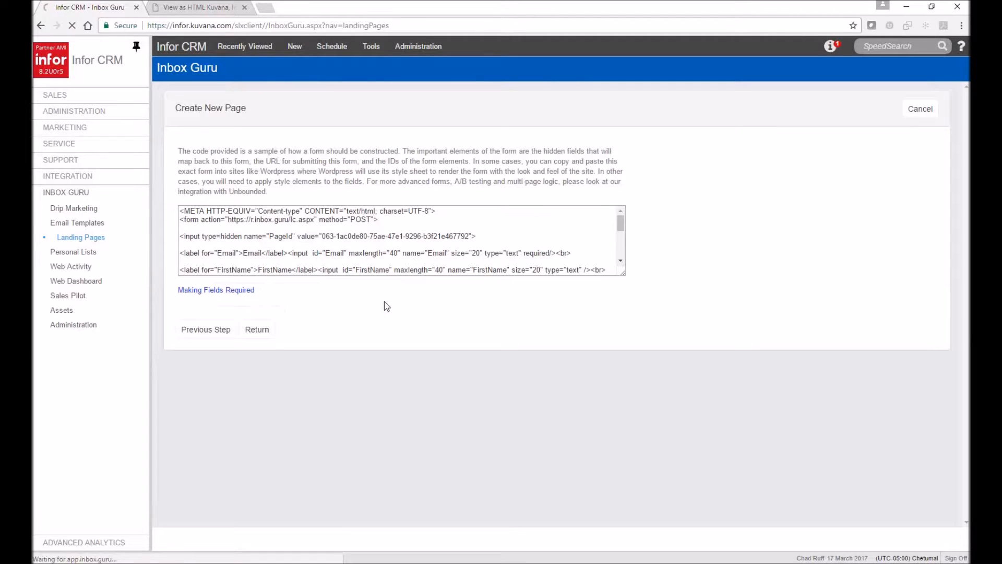
left_click_drag(180, 211, 447, 298)
left_click(397, 256)
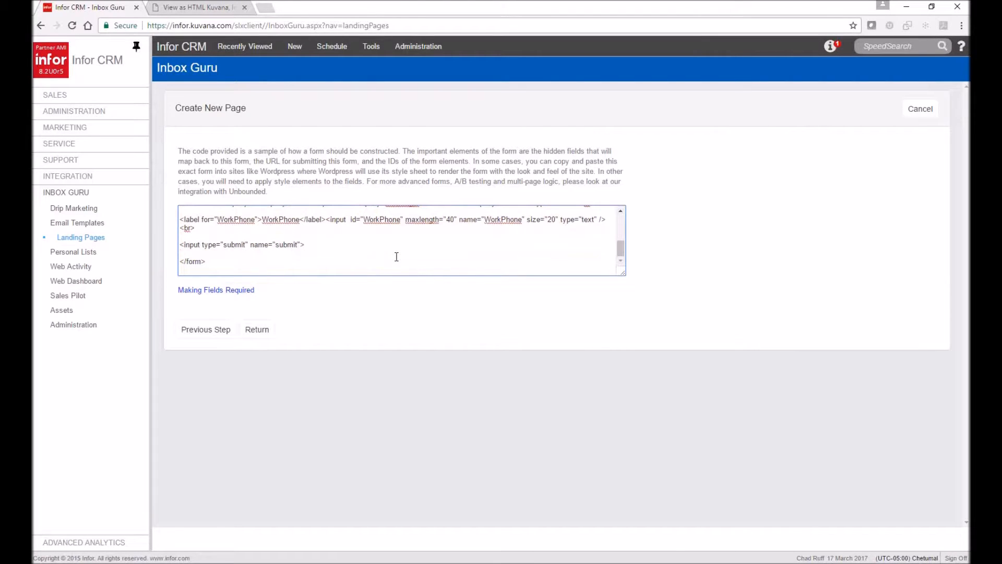
- Open inbox.guru/contact/ in a new browser tab and examine the introductory text and contact form fields
left_click(266, 9)
type("inbox.gur")
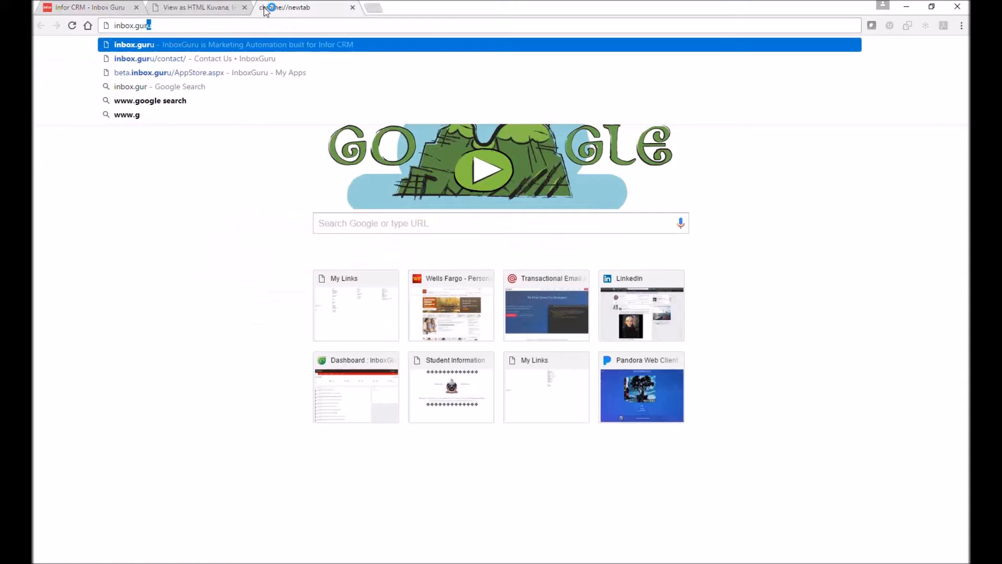
key("Down")
key("Return")
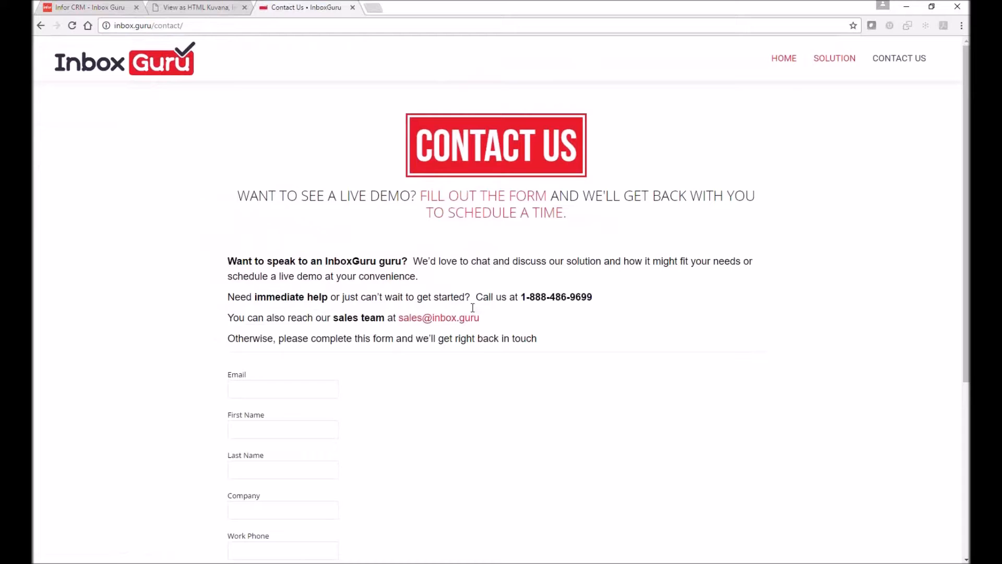
left_click_drag(228, 261, 473, 261)
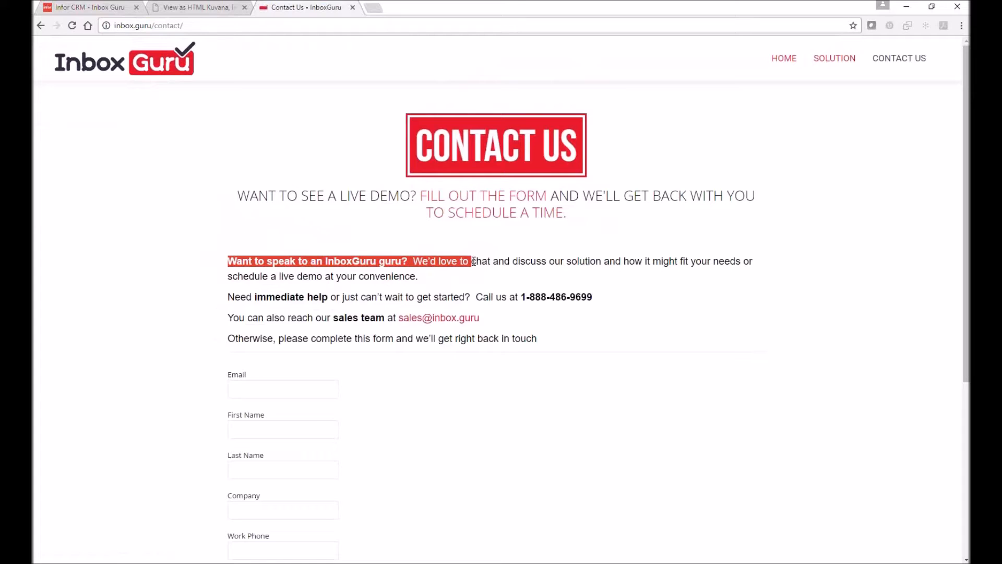
scroll(472, 264, "down", 3)
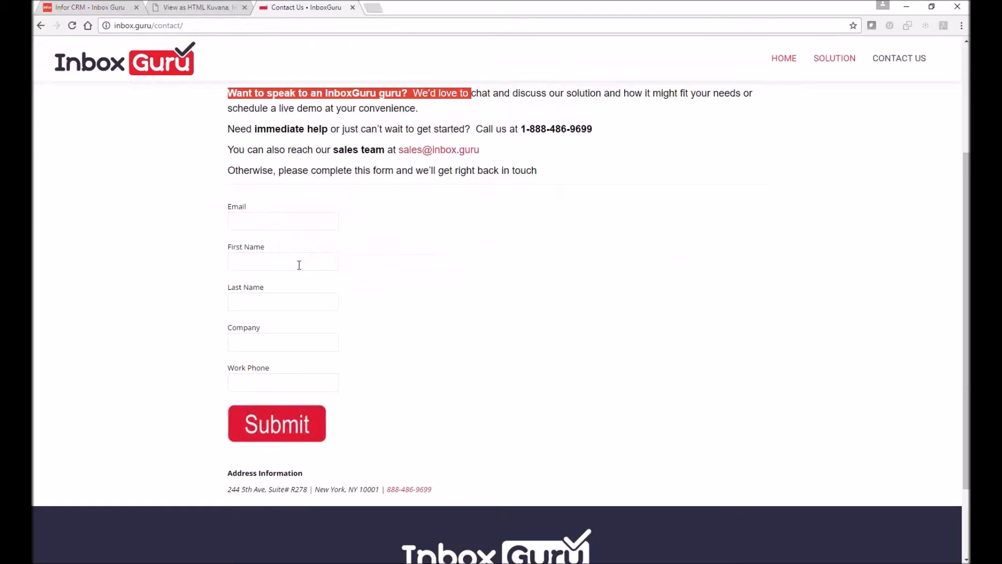
left_click_drag(226, 208, 254, 212)
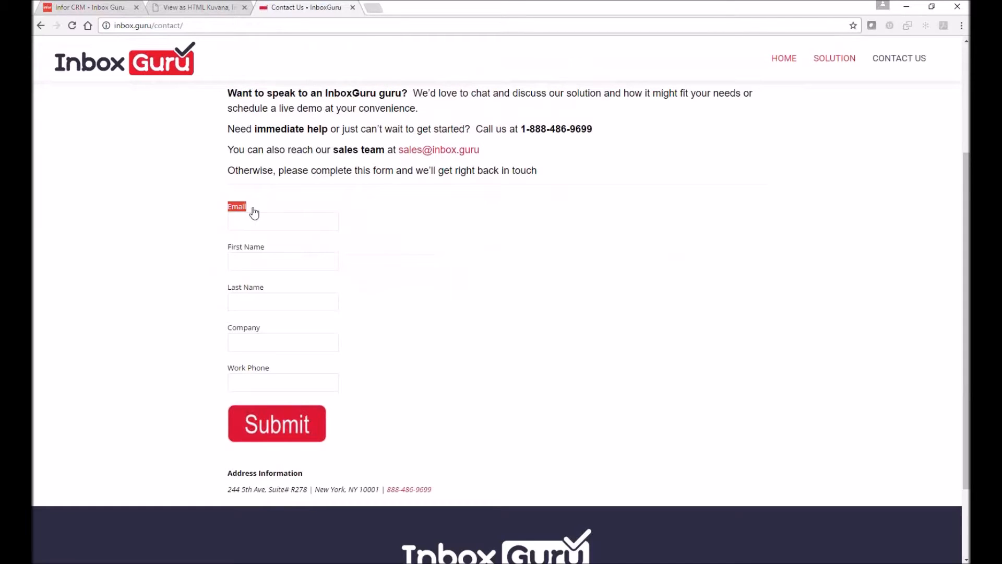
left_click_drag(226, 247, 278, 253)
left_click(283, 295)
- Return to the landing pages in Infor CRM and start a new page named Demo Designer with the Page Designer type
left_click(91, 9)
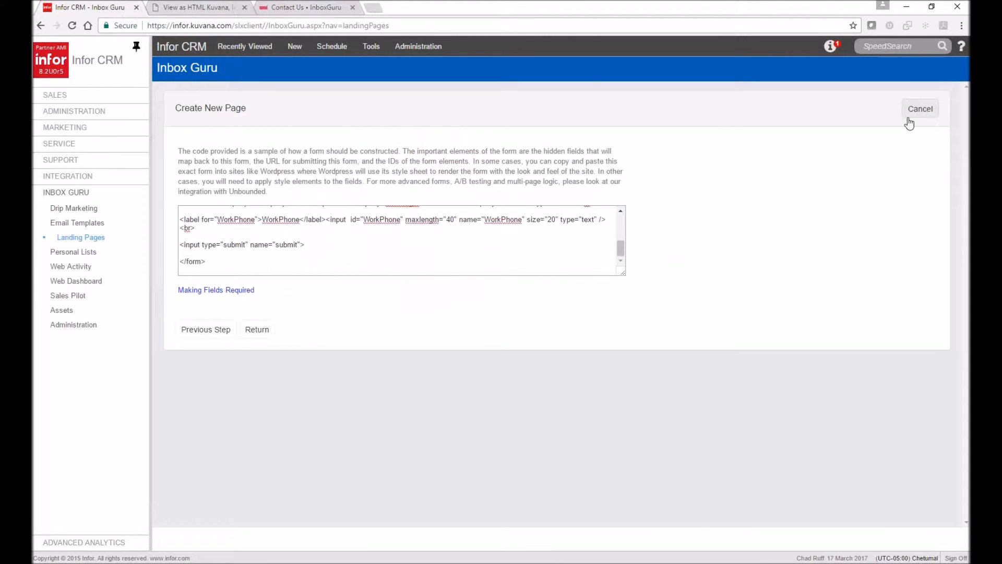
left_click(93, 238)
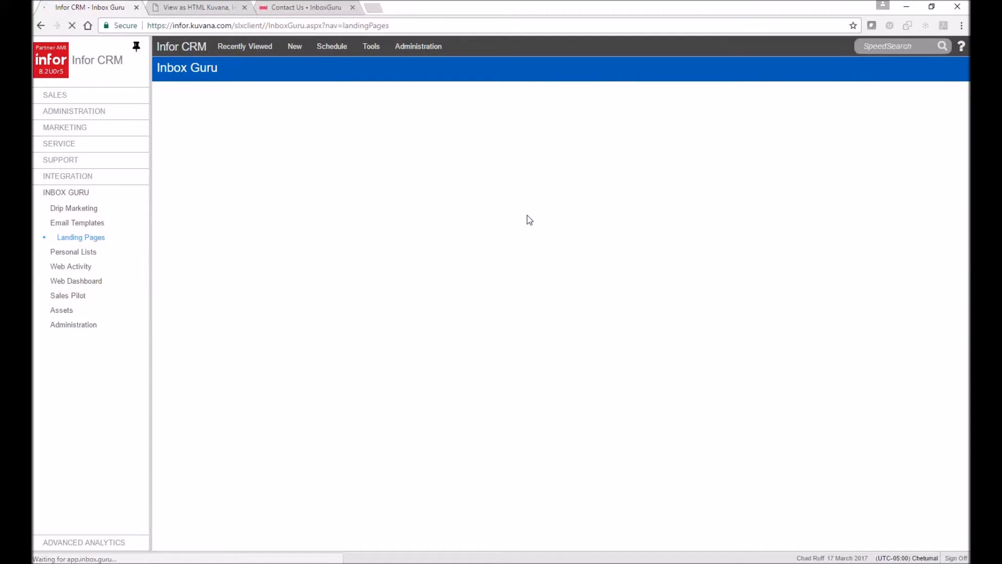
left_click(917, 108)
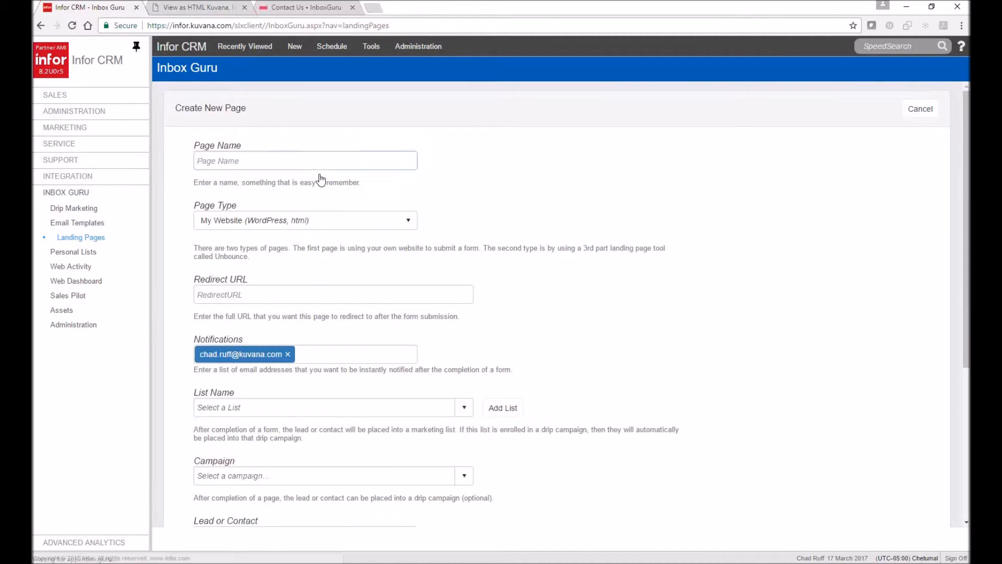
left_click(307, 160)
type("Demo Designer")
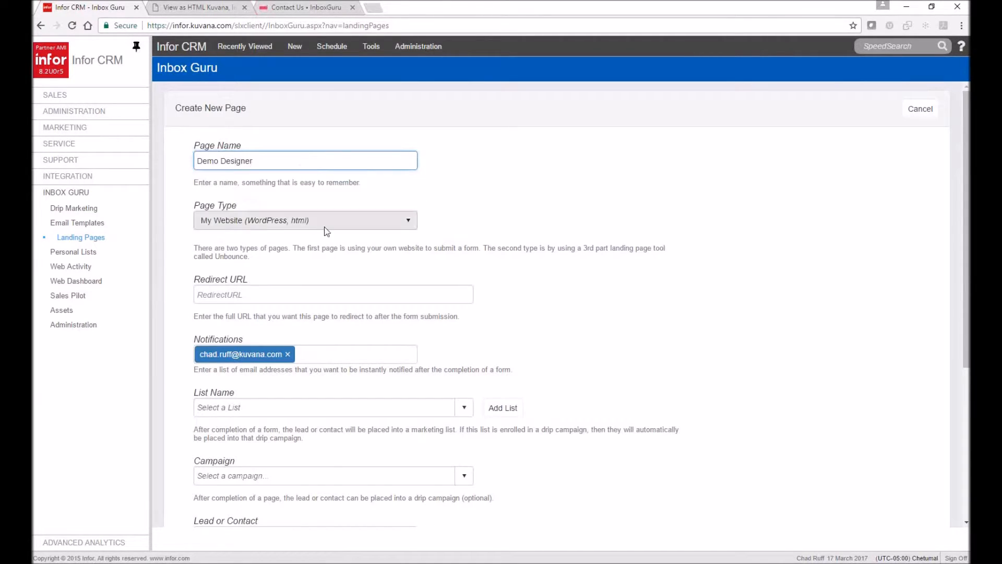
left_click(324, 227)
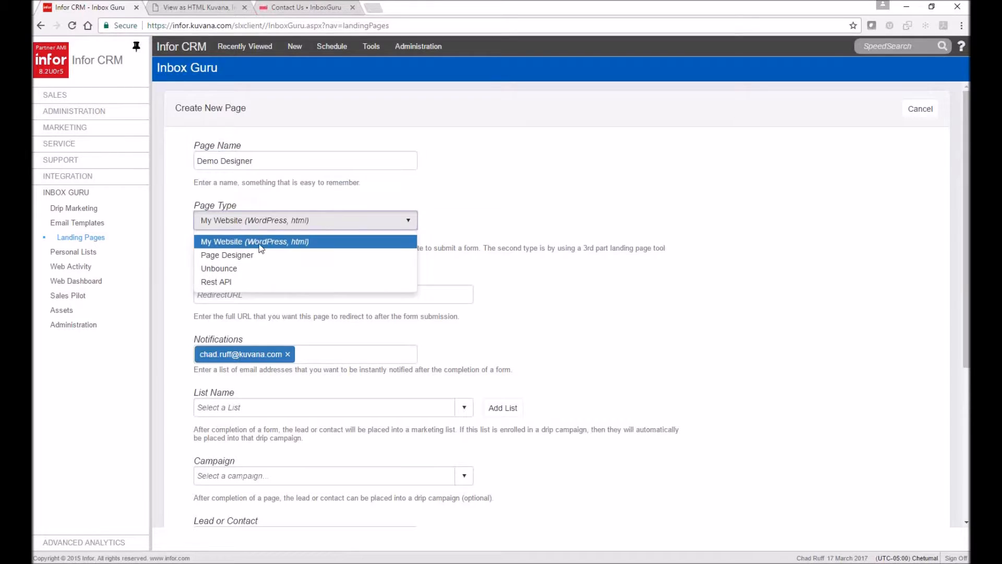
left_click(212, 256)
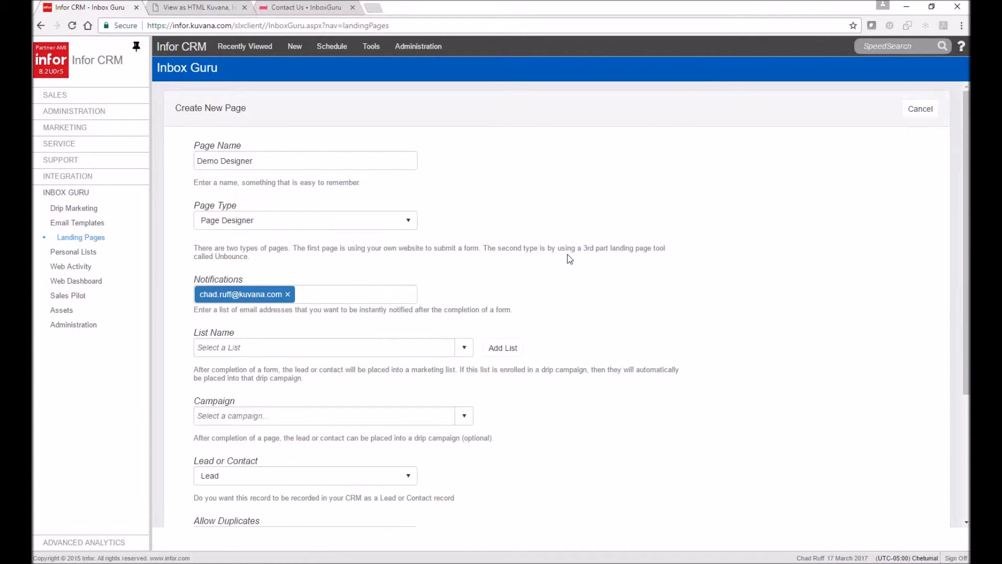
- Set the Demo Designer page's marketing list to the signed-in user's test list and continue to its flow diagram
scroll(499, 333, "down", 1)
left_click(464, 291)
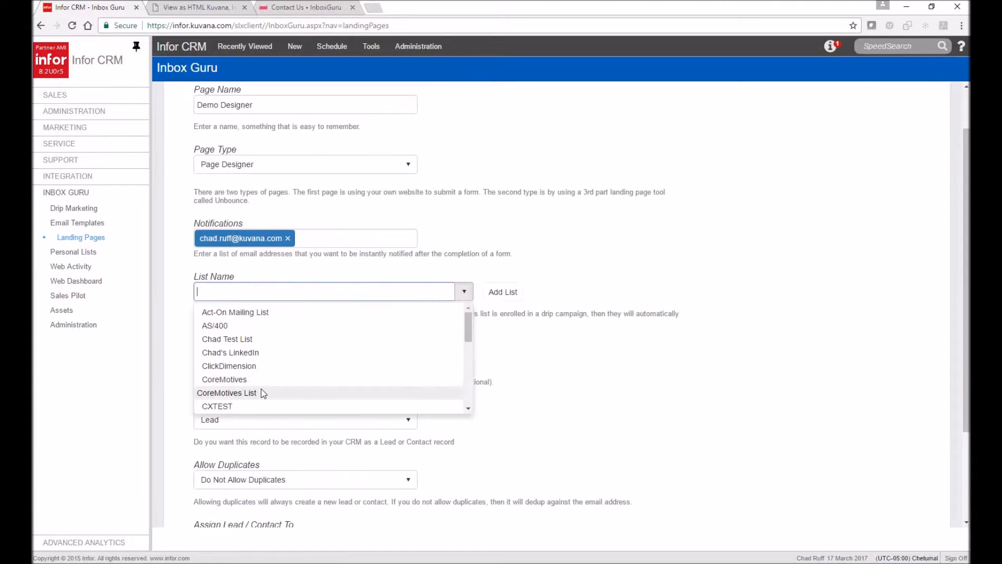
left_click(253, 339)
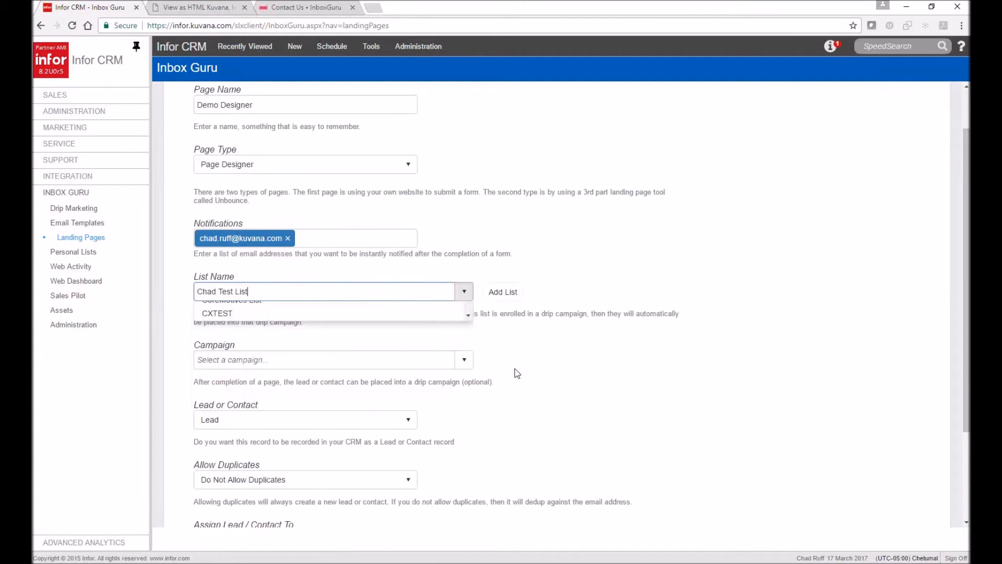
scroll(514, 368, "down", 2)
left_click(209, 485)
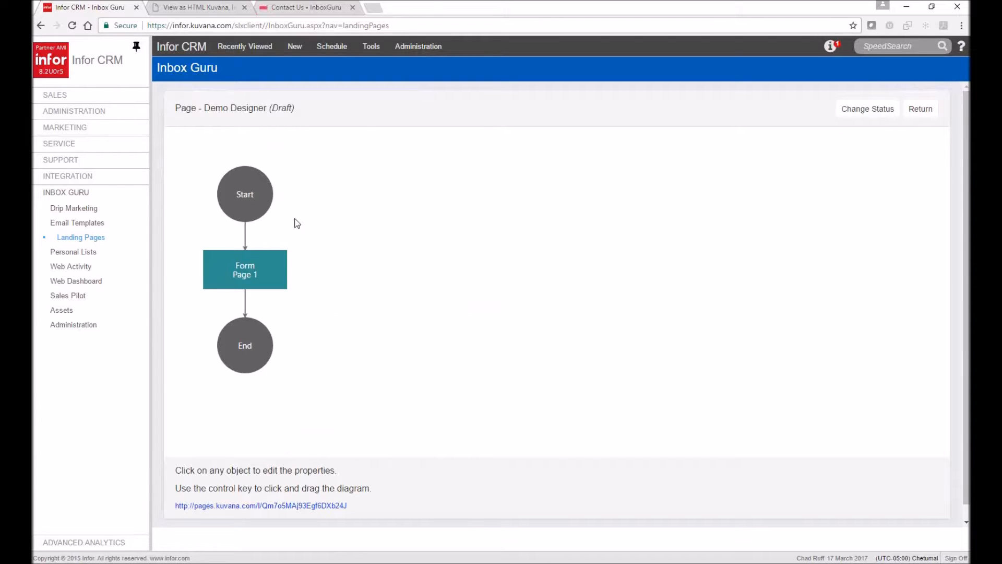
- Open the Page 1 form for editing and insert the Contact Us question template into its layout
left_click(247, 274)
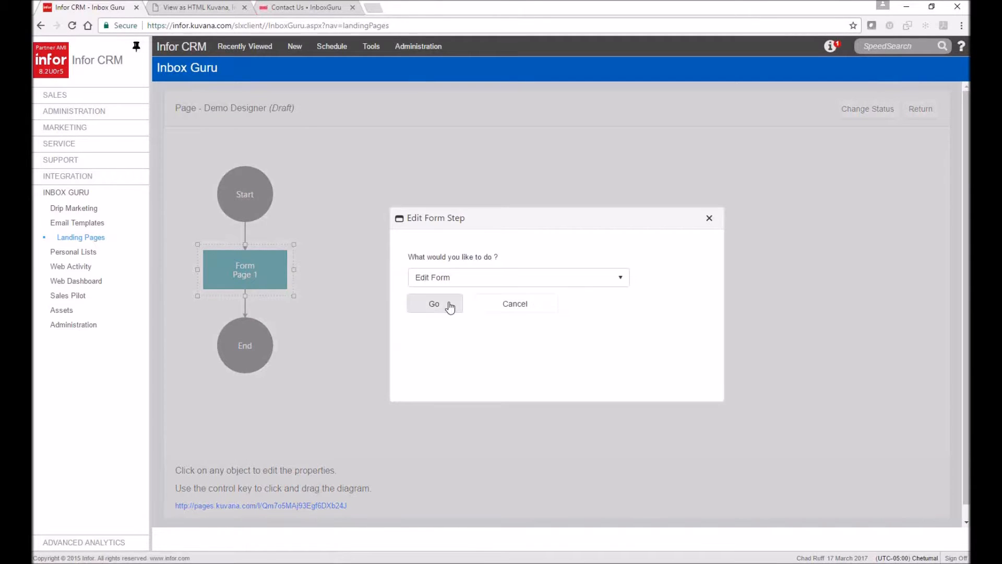
left_click(441, 305)
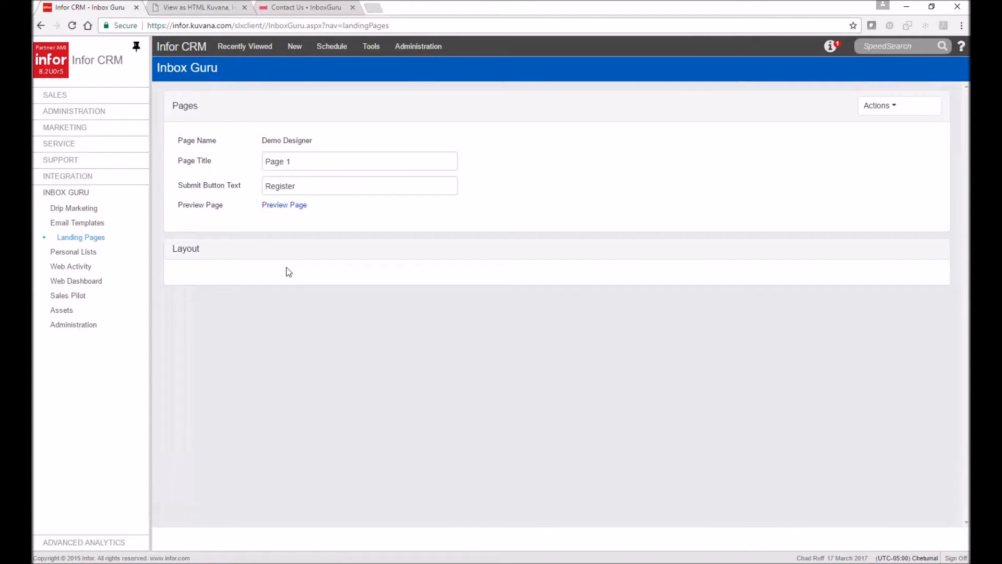
left_click(898, 111)
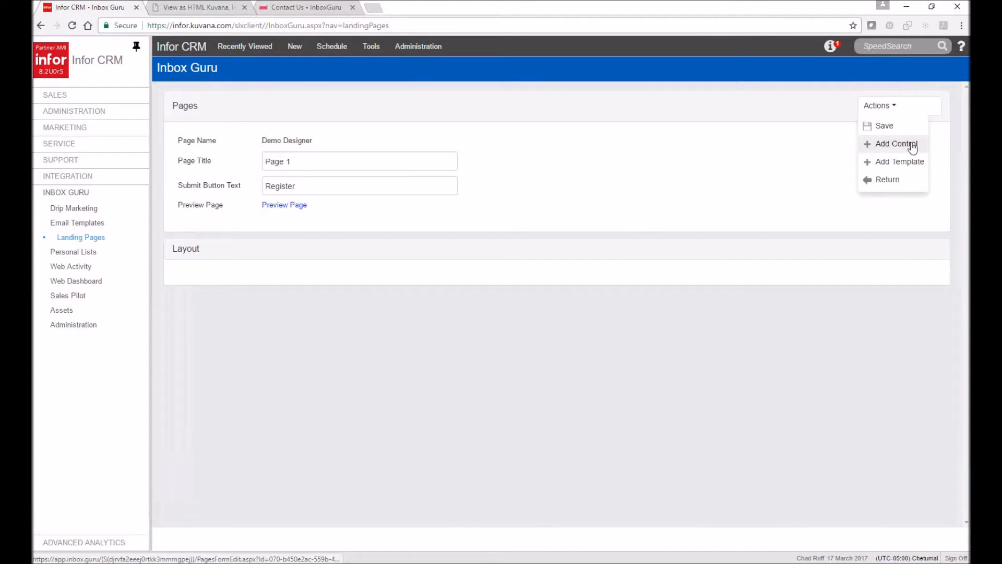
left_click(898, 165)
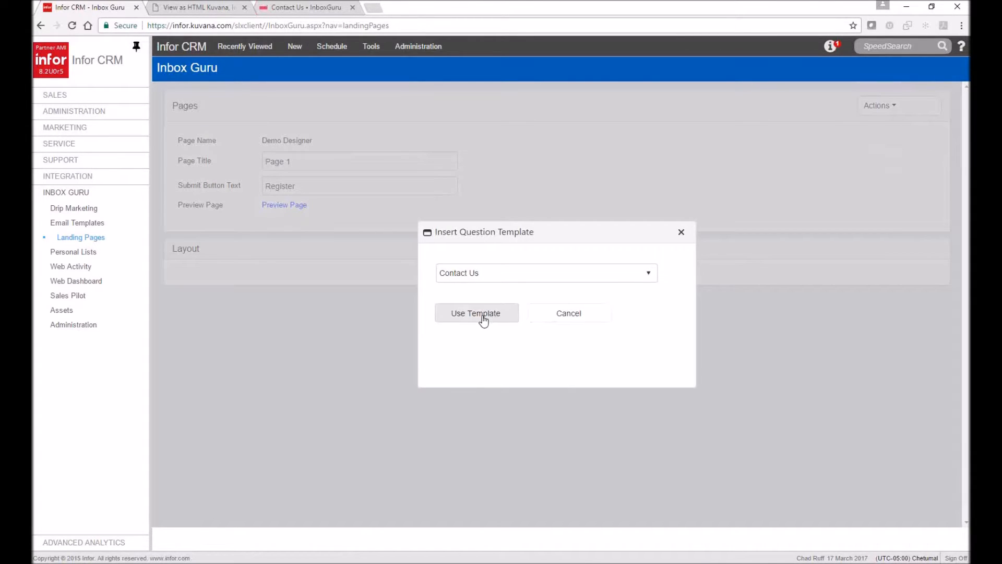
left_click(482, 316)
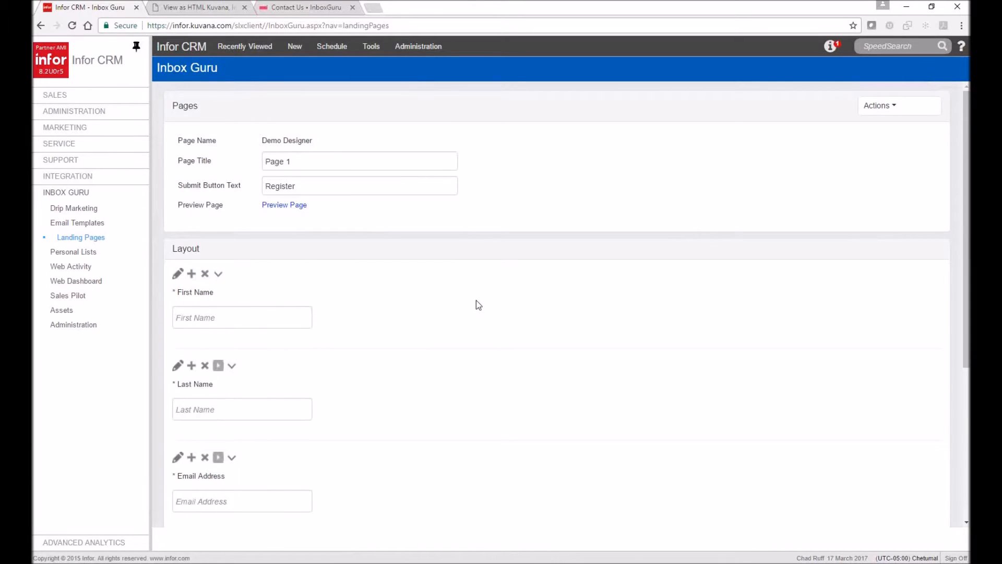
scroll(477, 300, "down", 4)
scroll(477, 300, "up", 4)
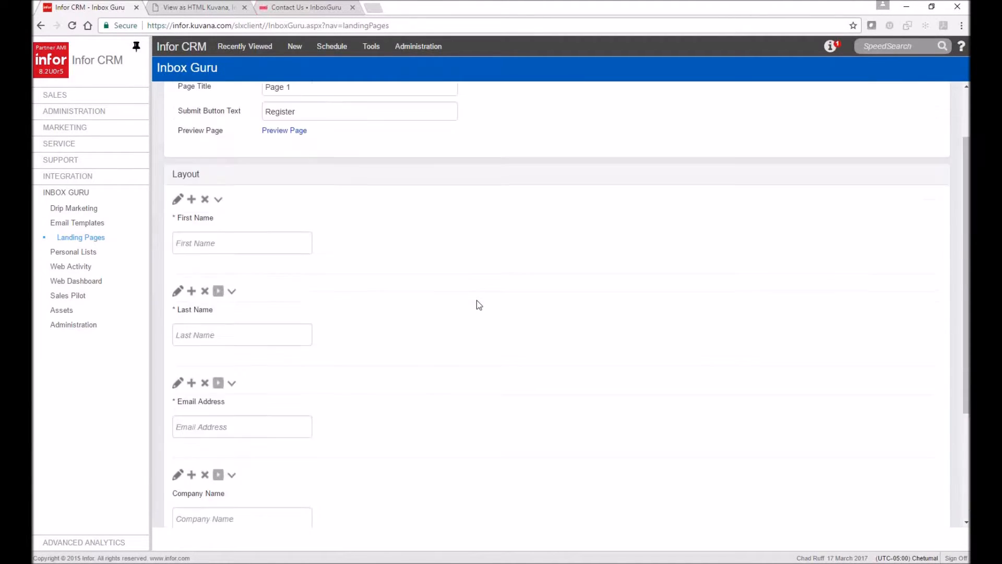
- Preview the page, test submitting the form with the name fields left blank, and close the preview
left_click(260, 208)
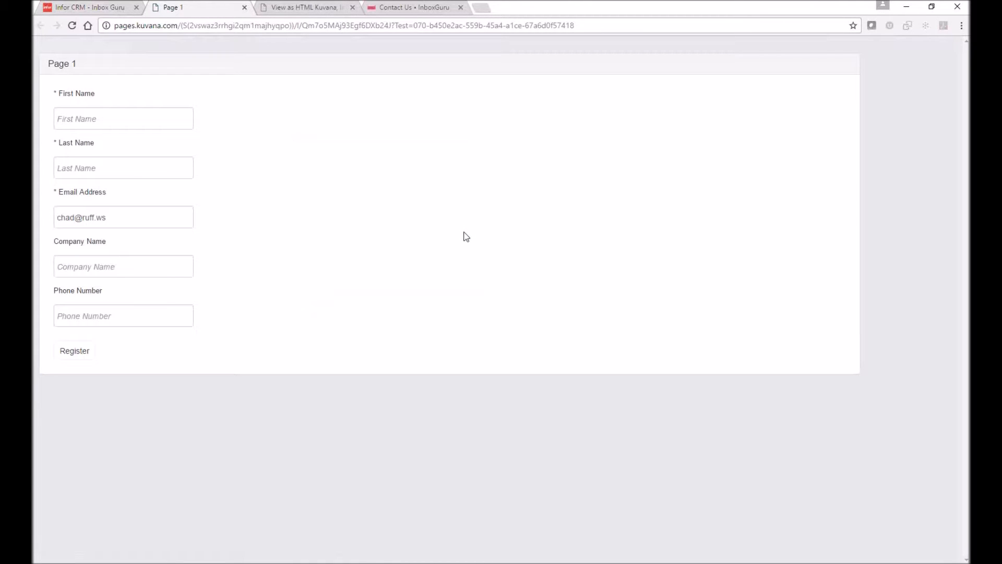
left_click(84, 359)
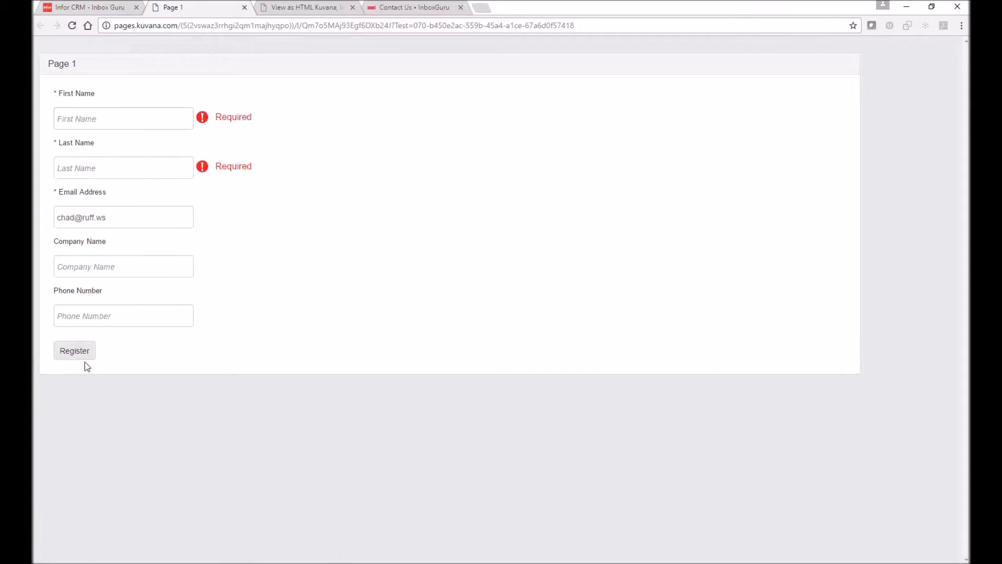
left_click(244, 7)
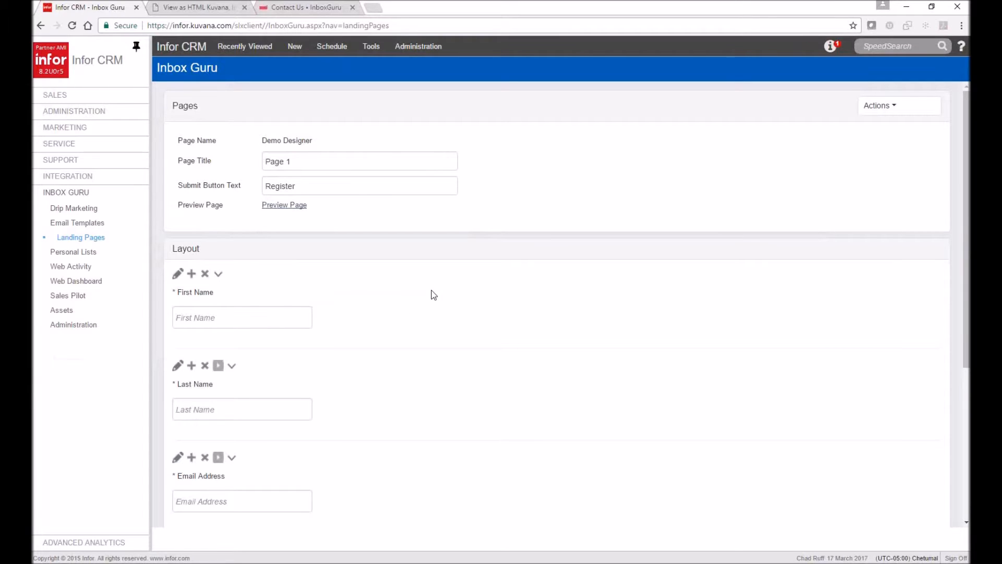
- Add a Star Rating control to the Page 1 form
left_click(888, 106)
left_click(893, 144)
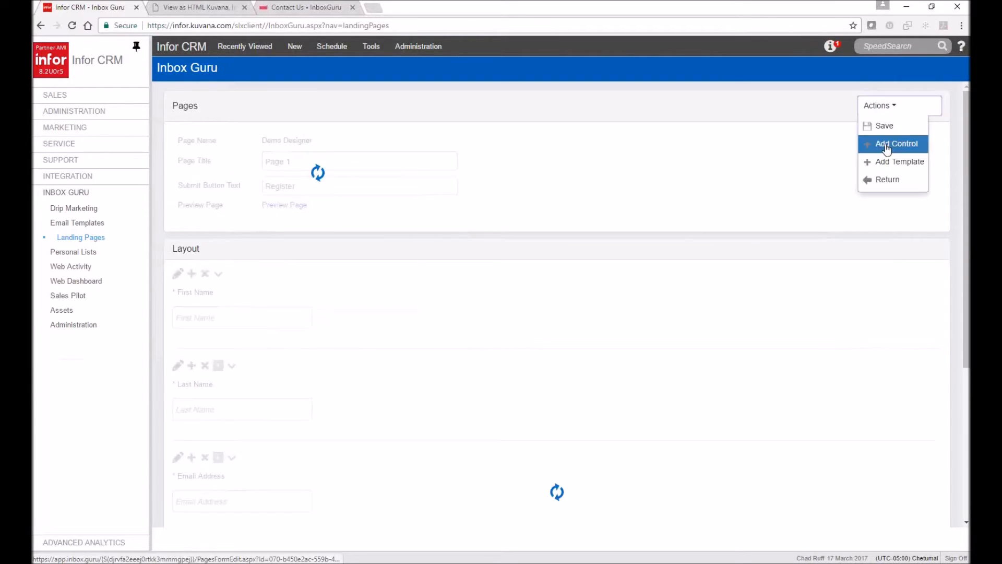
left_click(516, 273)
scroll(658, 329, "up", 3)
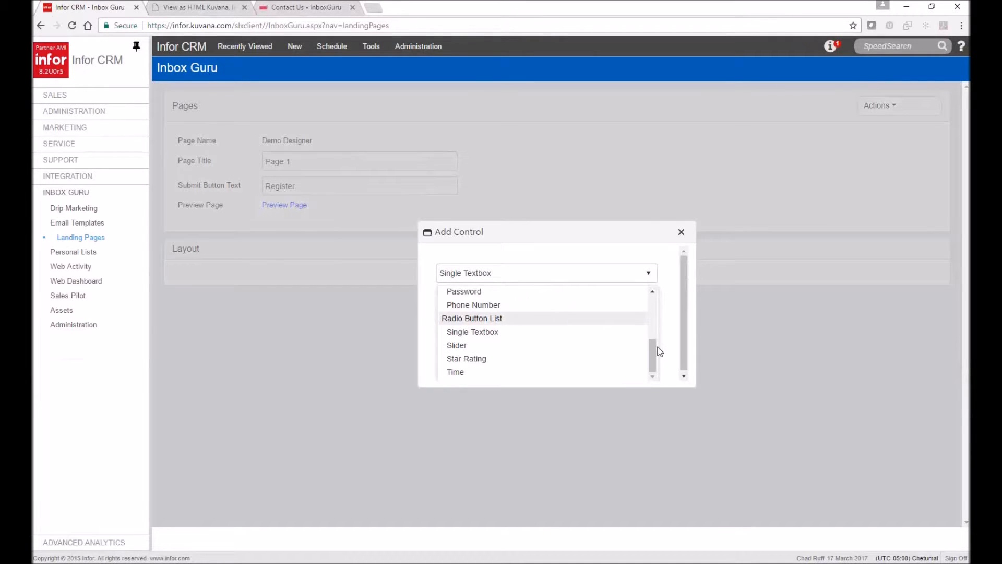
left_click_drag(658, 324, 657, 352)
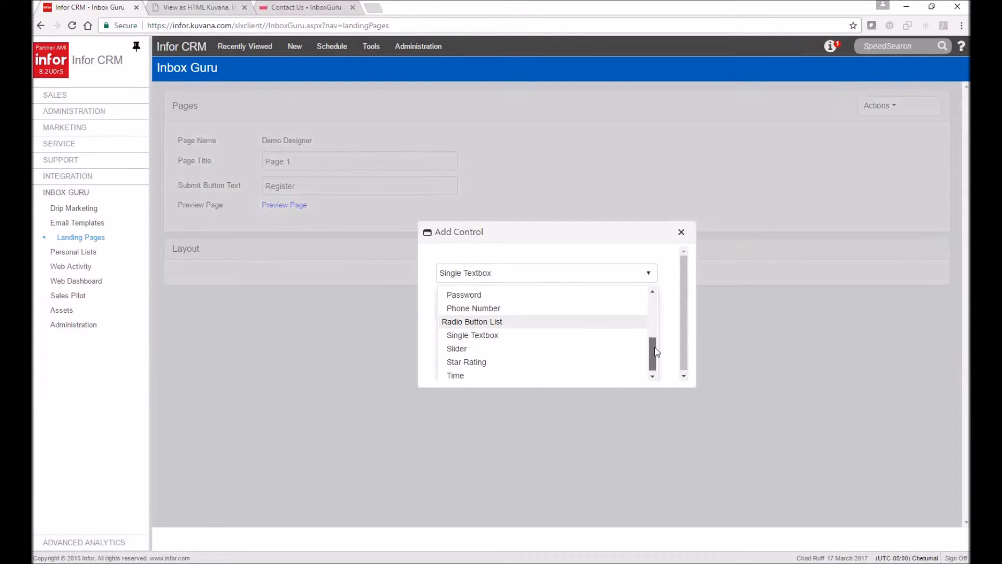
left_click(476, 361)
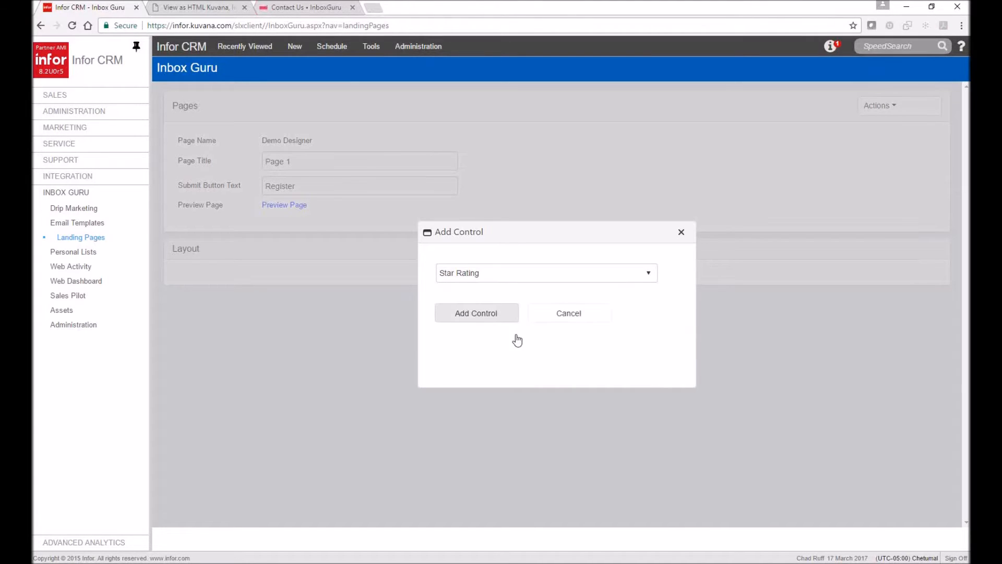
left_click(474, 312)
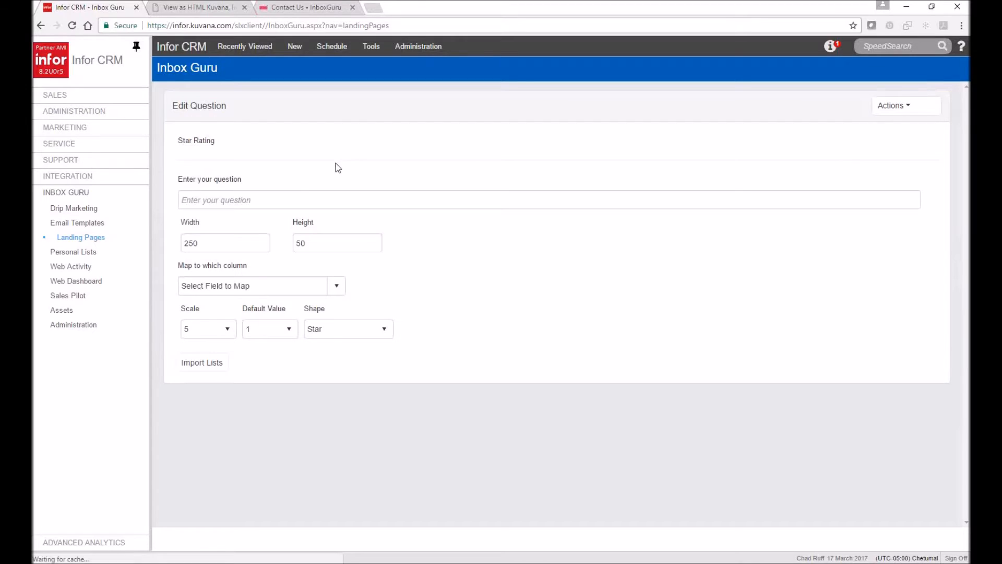
- Set the star rating's question to "Rate our service" with scale 7 and default value 3, then save and return to the form
left_click(295, 204)
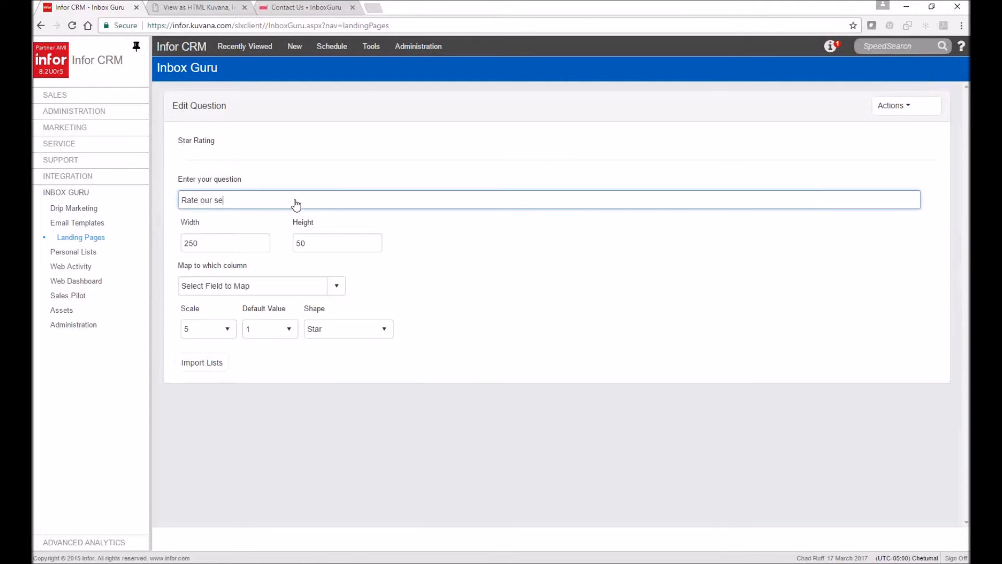
type("Rate our service")
left_click(211, 328)
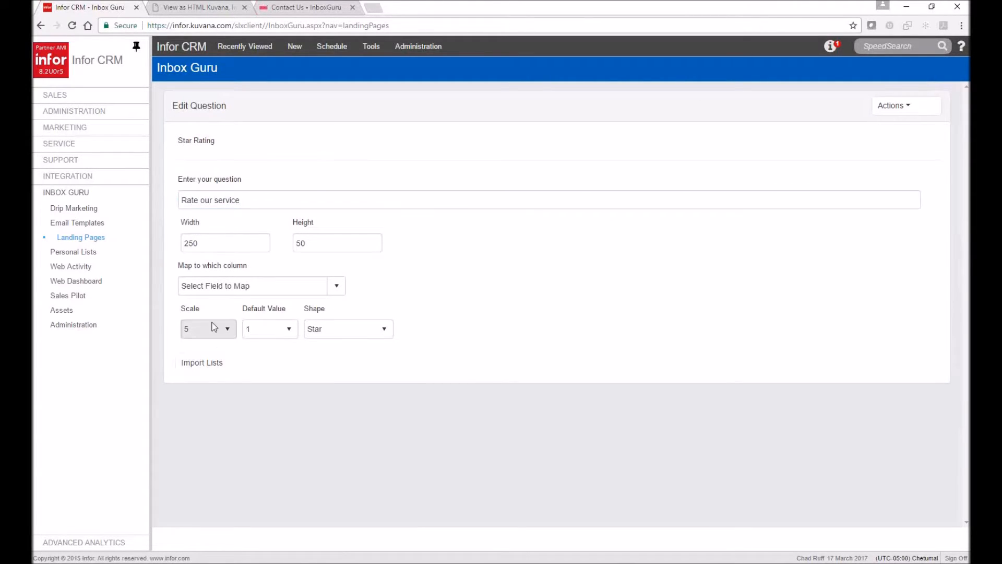
left_click(206, 416)
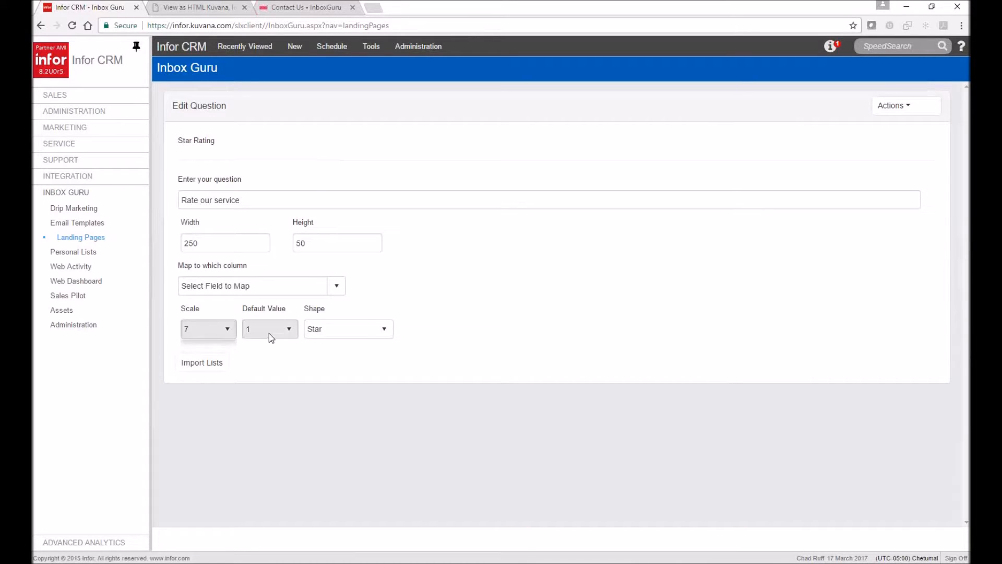
left_click(269, 330)
left_click(269, 377)
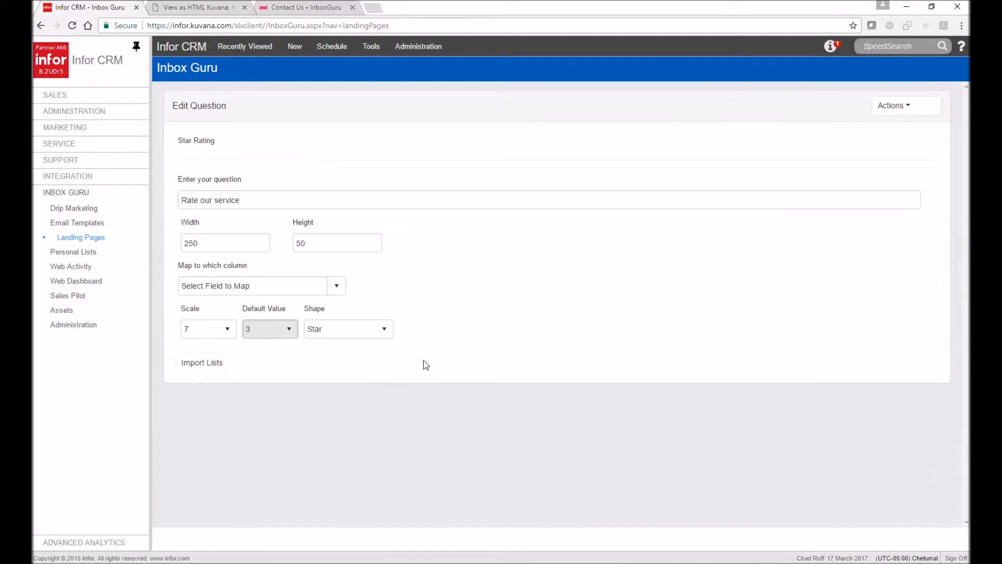
left_click(893, 106)
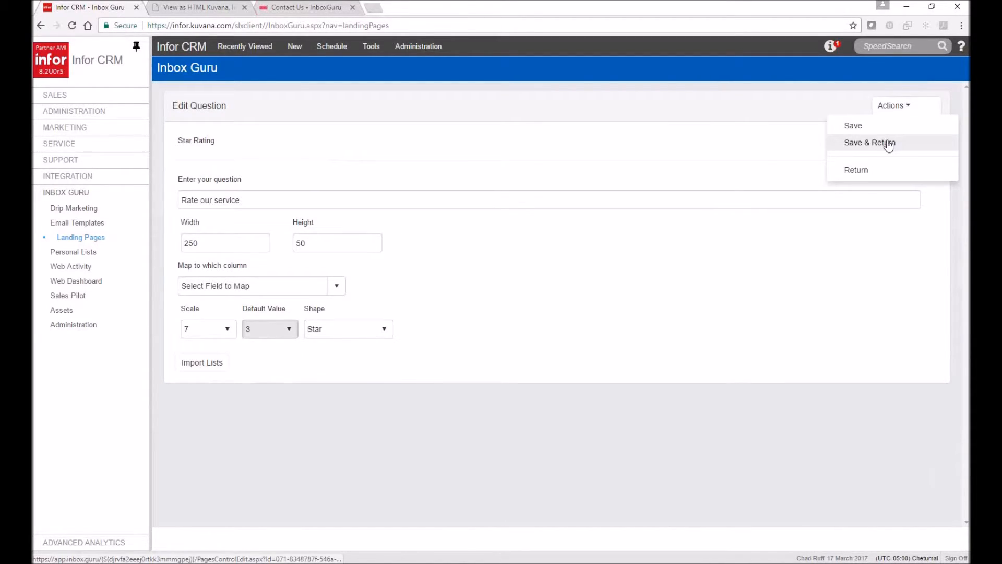
left_click(889, 147)
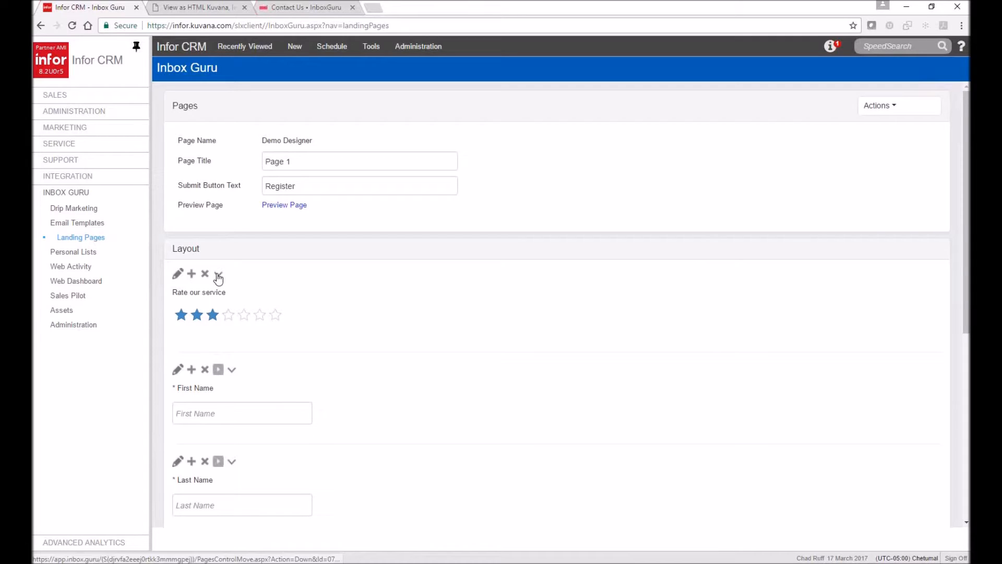
- Preview the page, try different ratings on the "Rate our service" stars, and close the preview
left_click(292, 206)
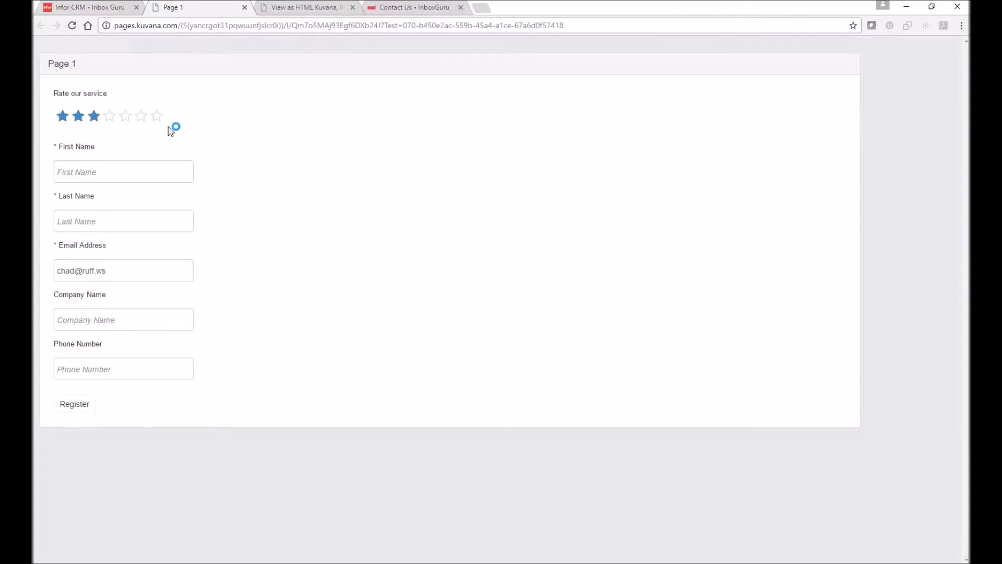
left_click(141, 117)
left_click(157, 117)
left_click(78, 117)
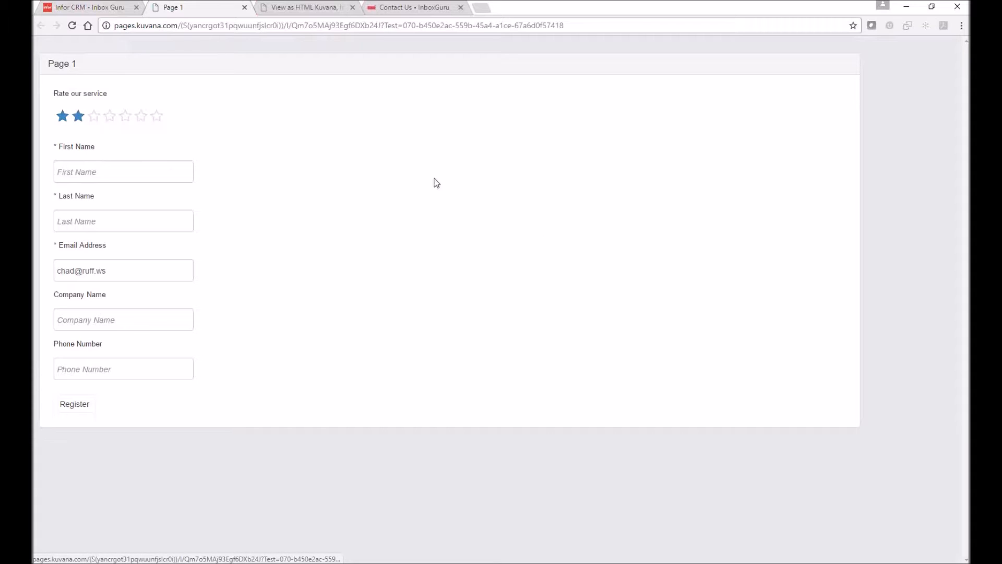
left_click(244, 8)
- Return to the flow diagram and insert a decision step after the Page 1 form
left_click(882, 106)
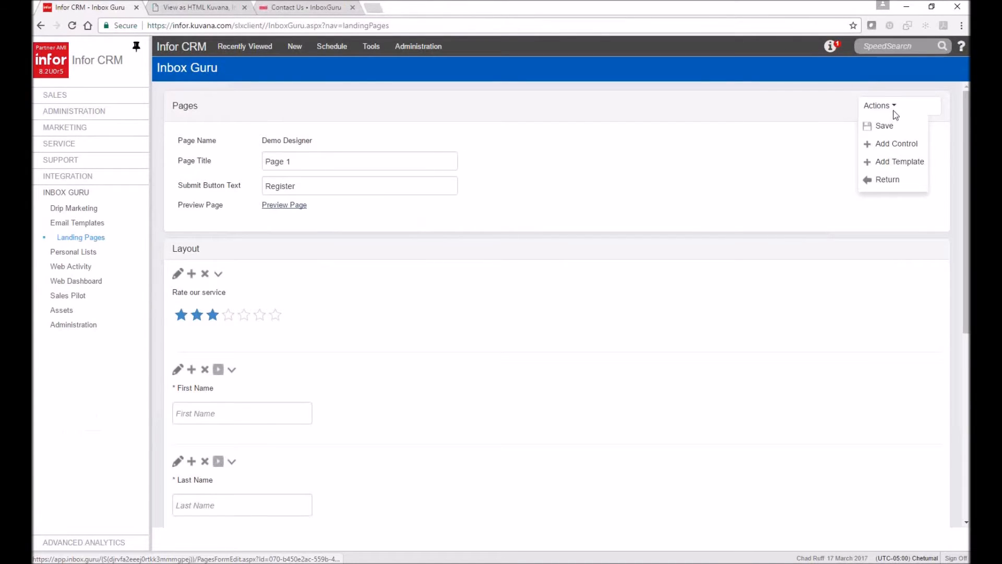
left_click(893, 179)
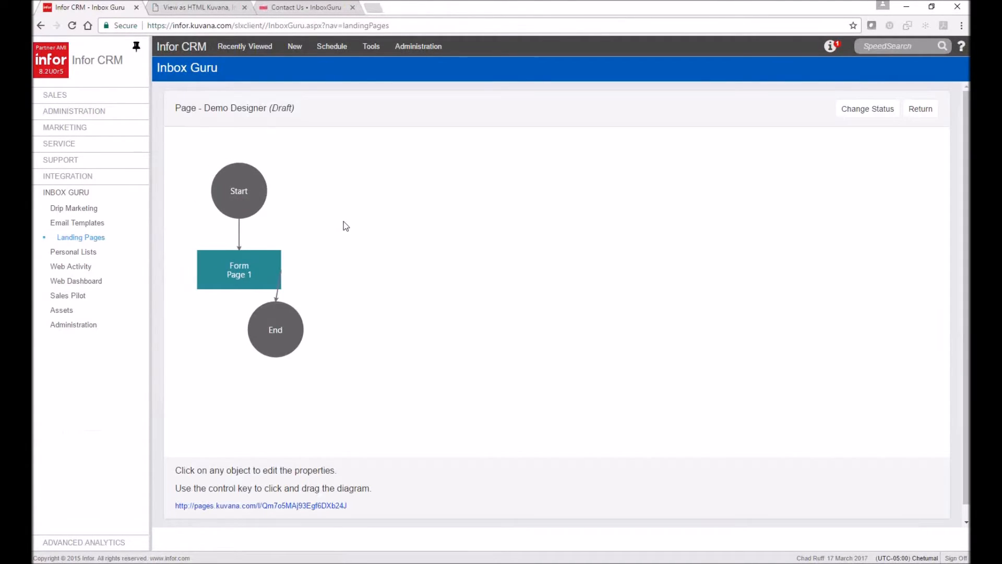
left_click(247, 273)
left_click(472, 283)
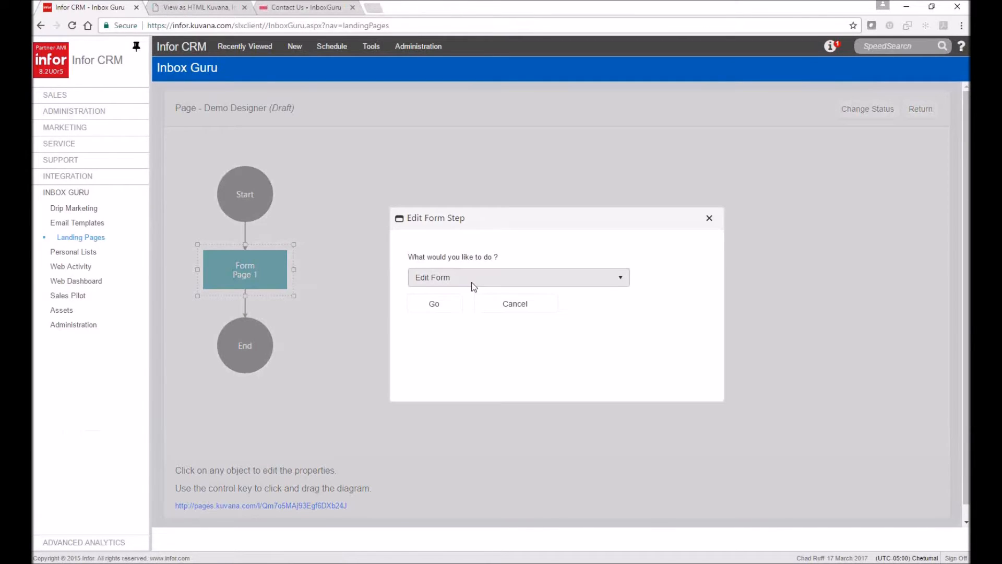
left_click(471, 355)
left_click(466, 316)
left_click(432, 352)
left_click(423, 343)
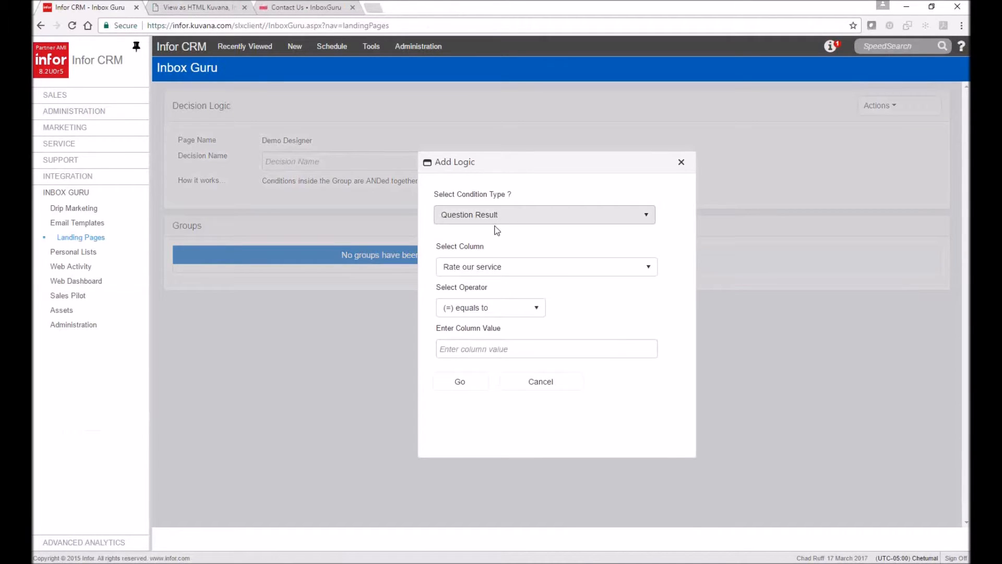
- Add a Question Result condition to the decision for "Rate our service" less than 4
left_click(479, 218)
left_click(674, 237)
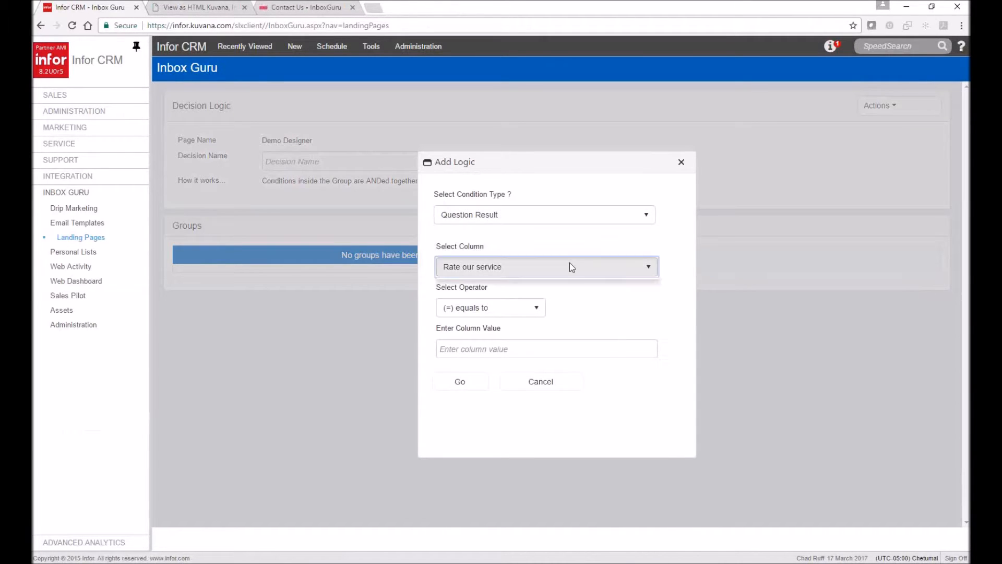
left_click(569, 262)
left_click(531, 293)
left_click(513, 308)
left_click(483, 372)
left_click(492, 349)
type("4")
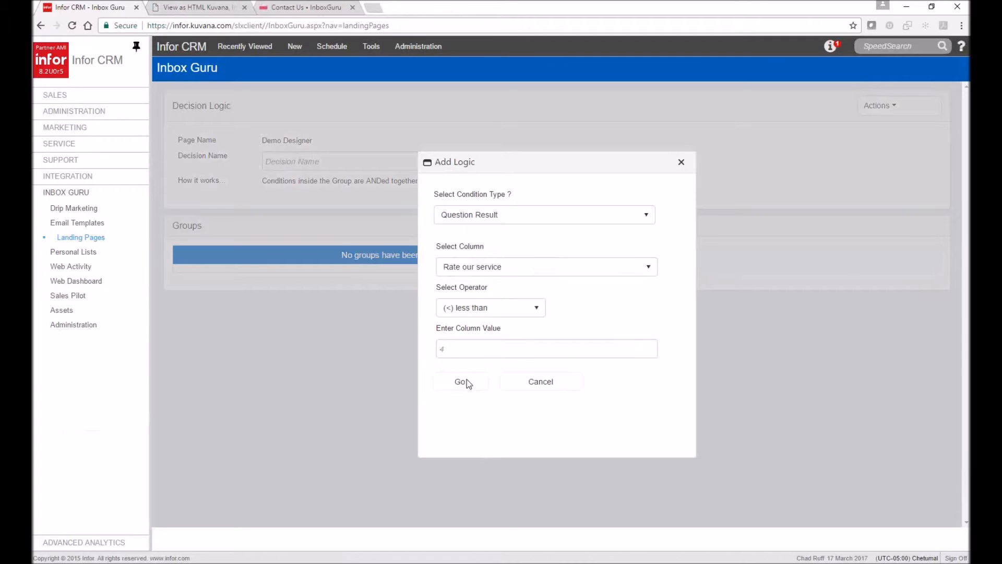
left_click(467, 381)
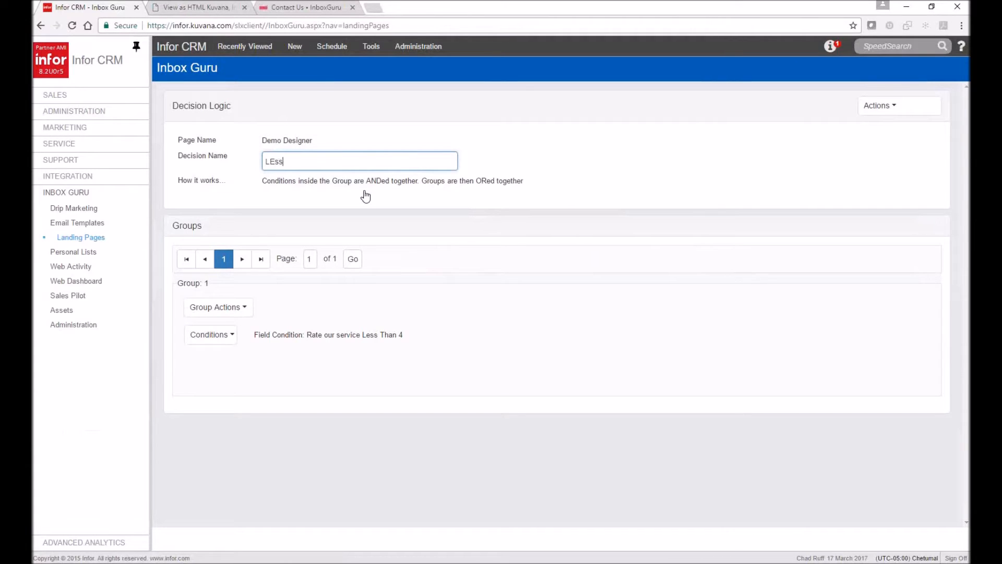
- Name the decision "Less 4" and save it, going back to the flow diagram
type("Less 4")
left_click(903, 103)
left_click(889, 127)
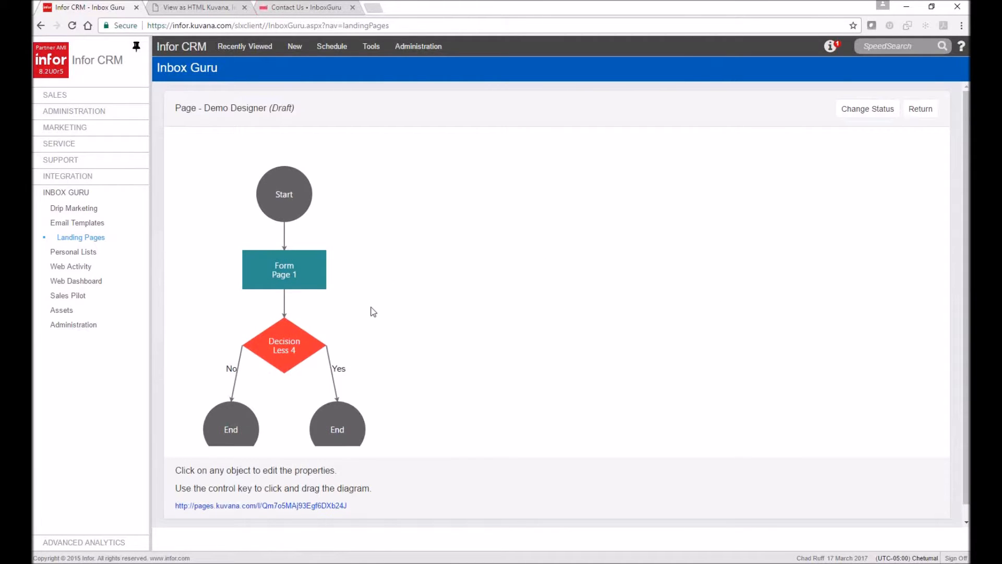
- Change the action type of the End step on the decision's Yes branch to Form
left_click_drag(372, 344, 372, 278)
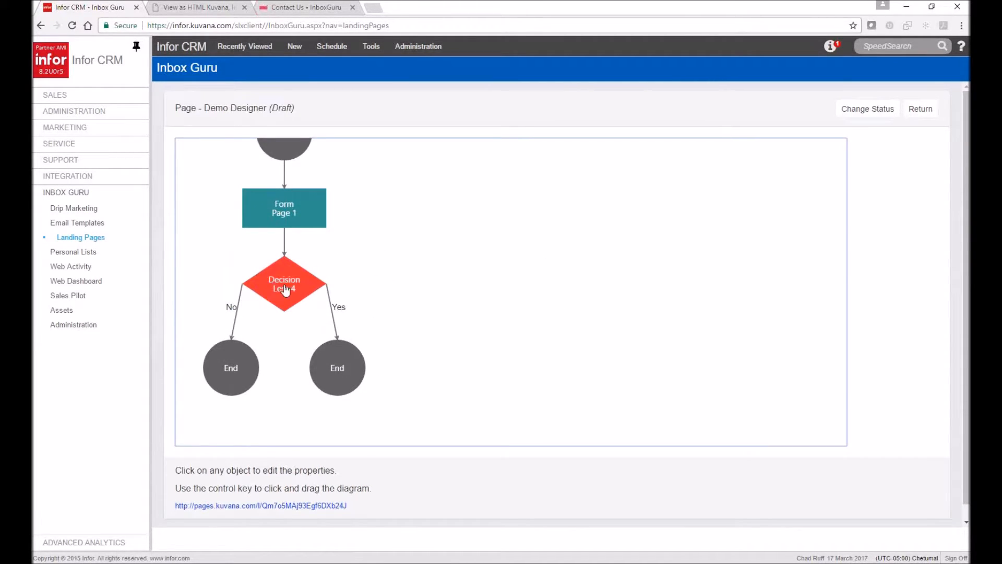
left_click(341, 370)
left_click(460, 278)
left_click(500, 309)
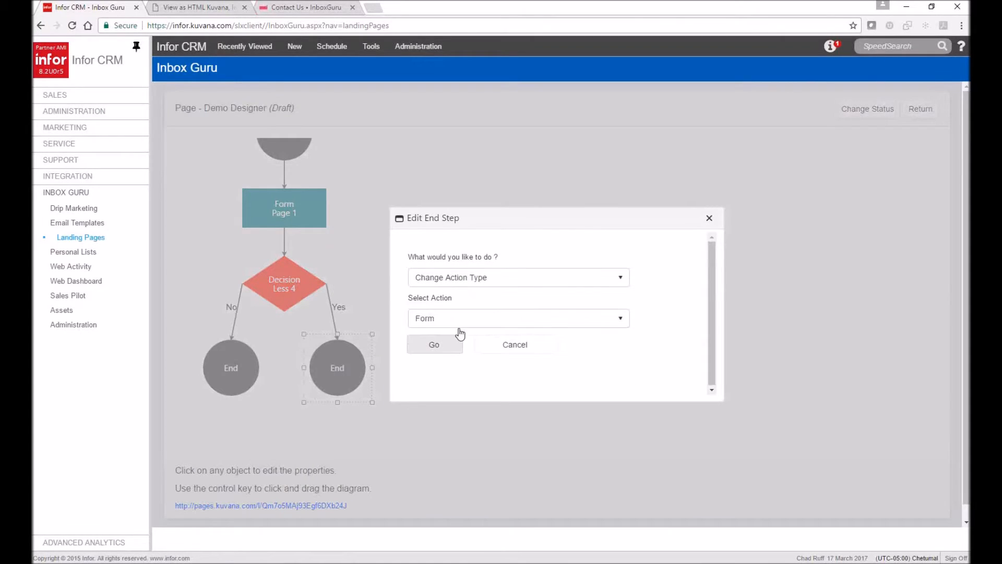
left_click(444, 344)
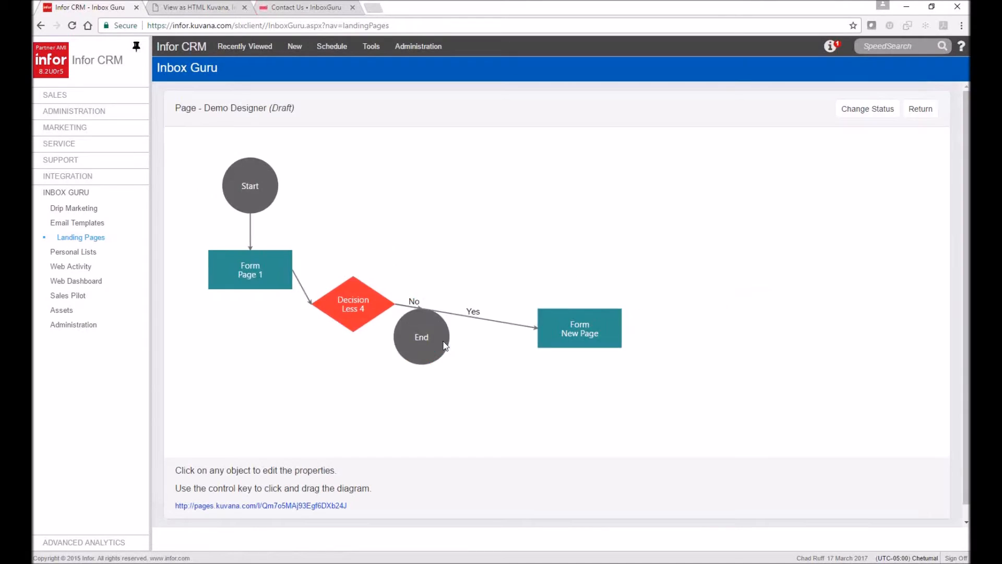
- Open the New Page form on the decision's Yes branch for editing and add a Comment Box control
left_click(358, 417)
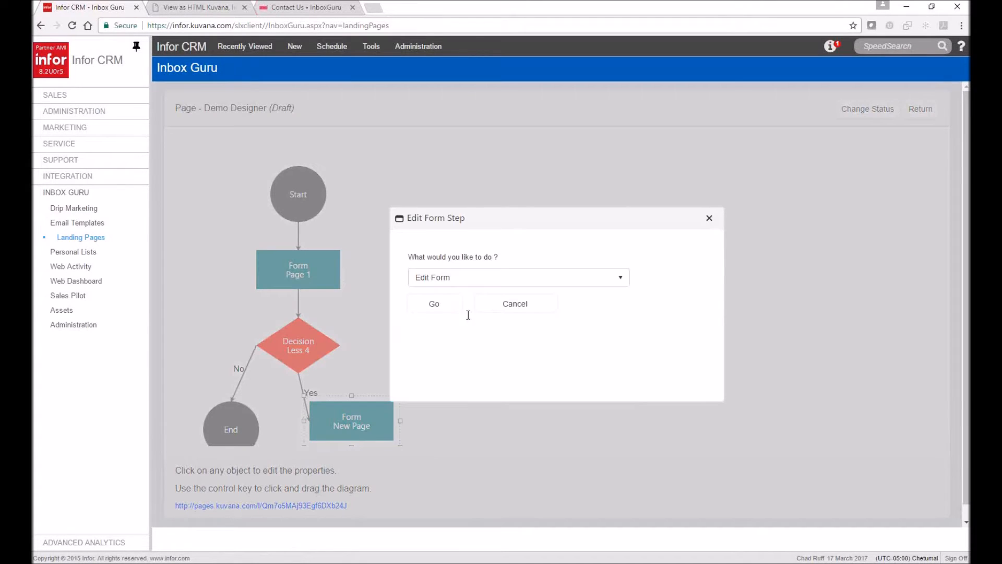
left_click(432, 302)
left_click(882, 106)
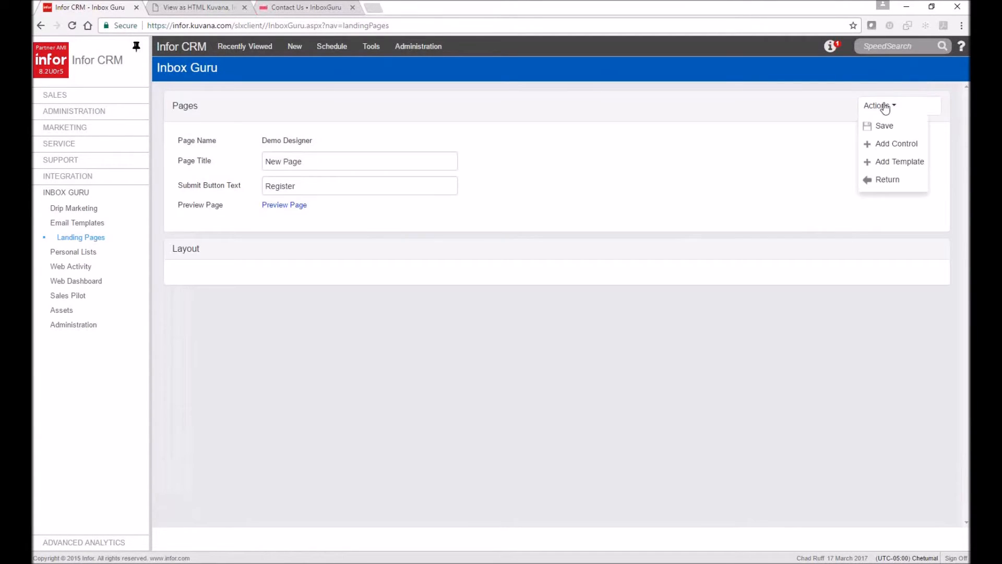
left_click(889, 144)
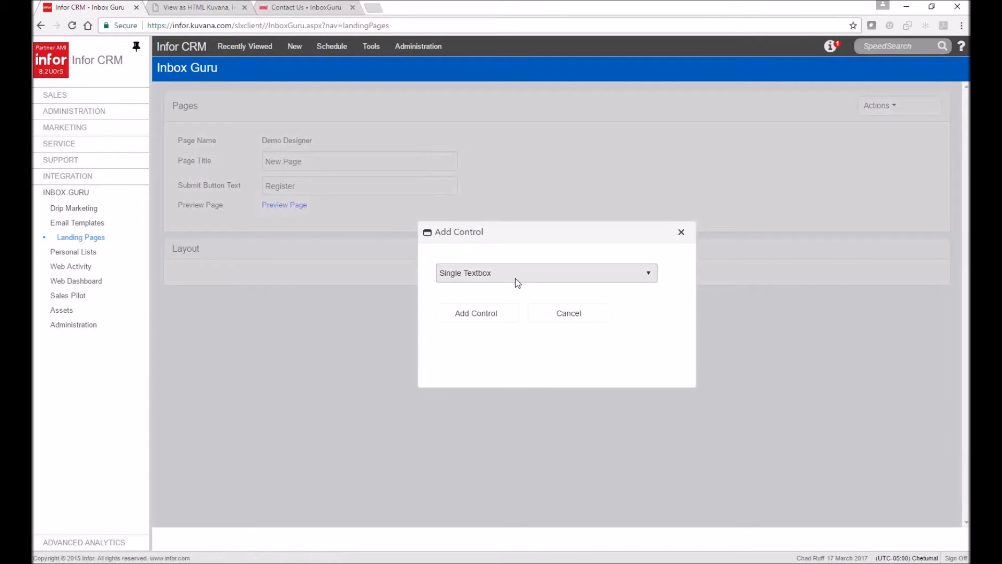
left_click(515, 274)
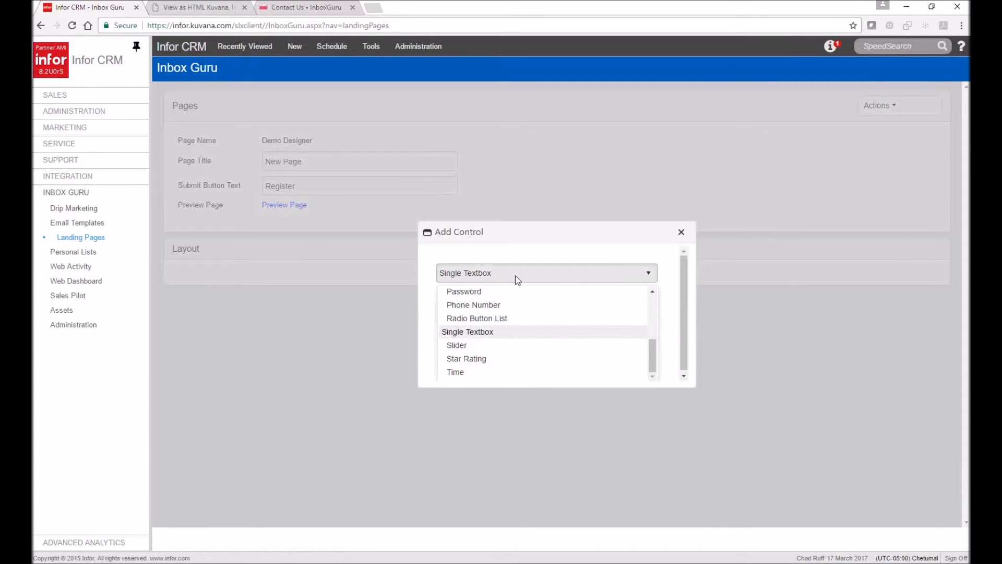
left_click(652, 314)
scroll(522, 330, "up", 2)
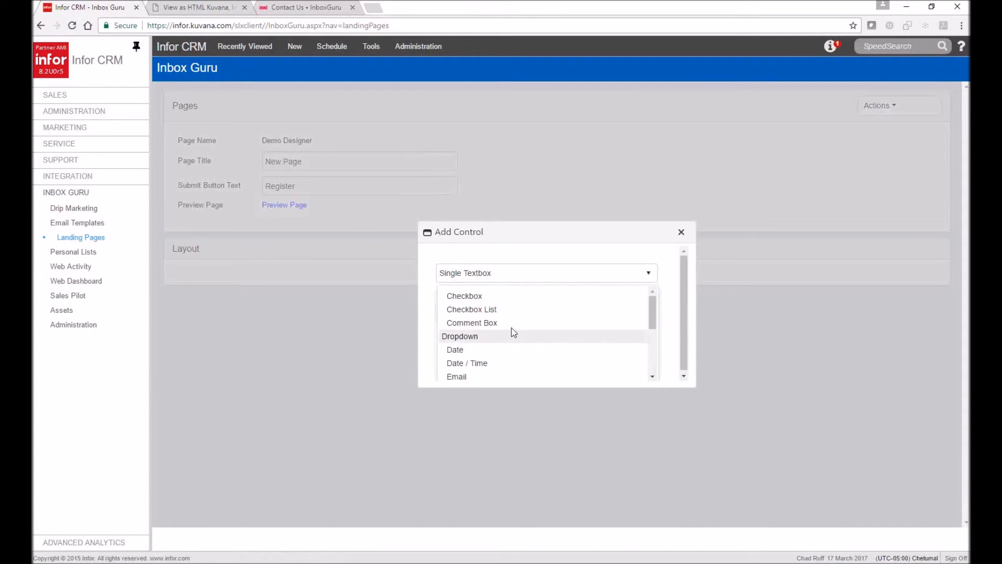
left_click(476, 323)
left_click(475, 319)
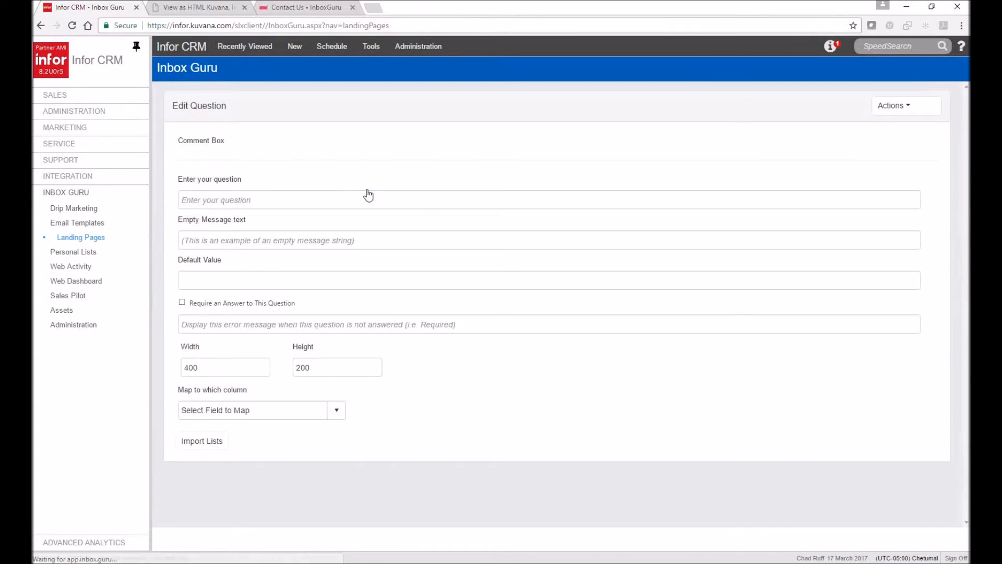
- Enter "Why so low ?" as the comment box's question, then save it and return to the page layout
left_click(325, 204)
type("Wi")
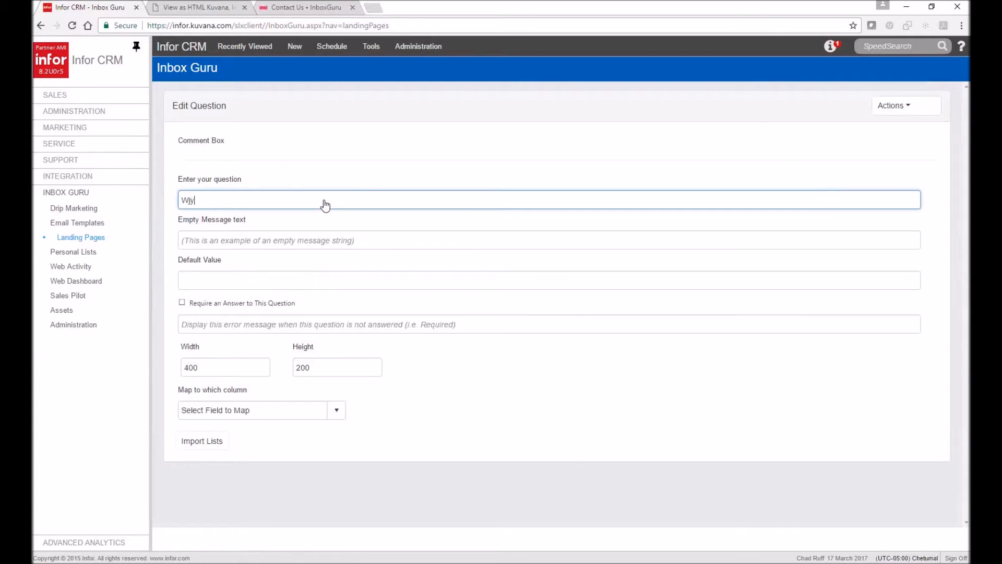
type("y so low")
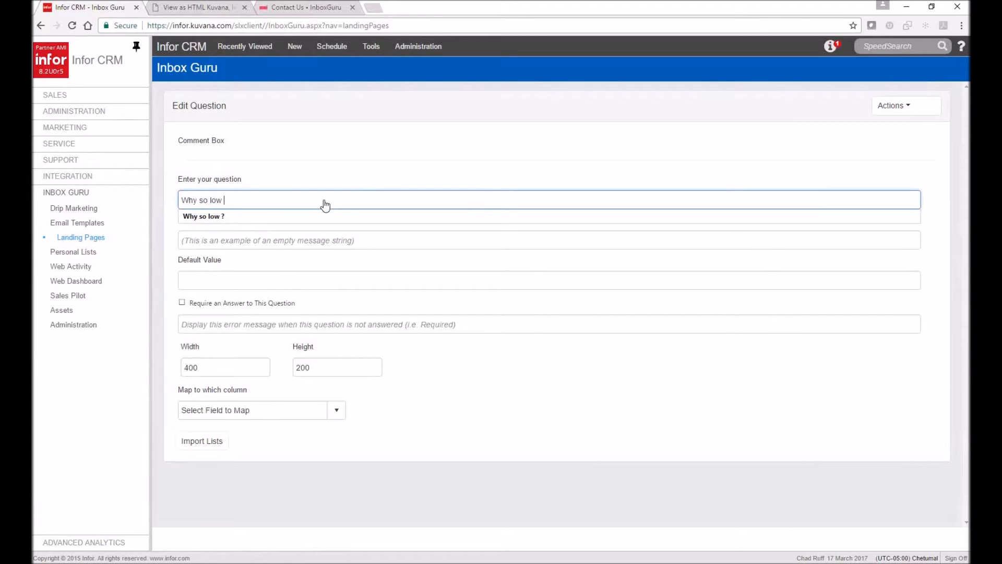
type(" ?")
key("Down")
key("Return")
left_click(893, 106)
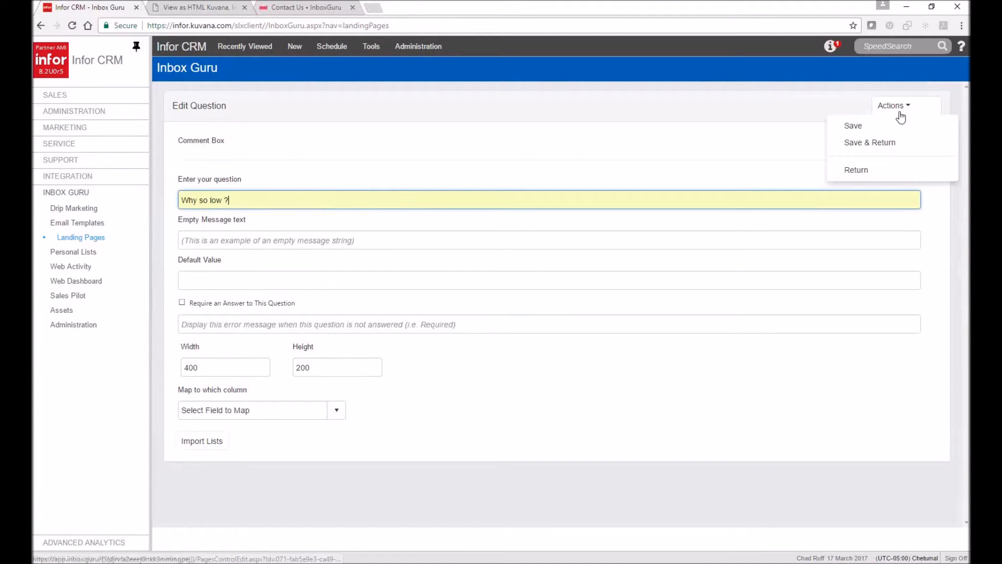
left_click(889, 140)
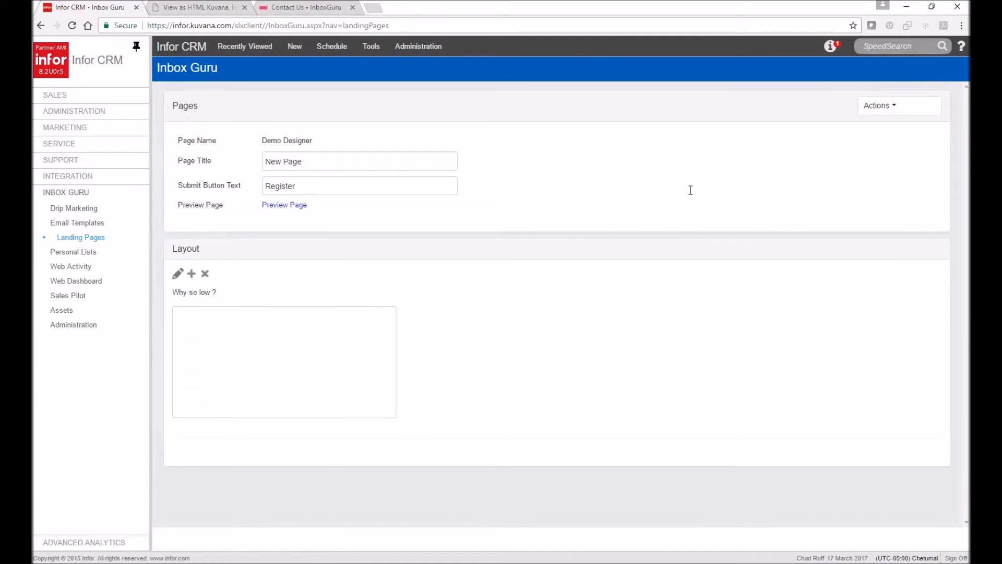